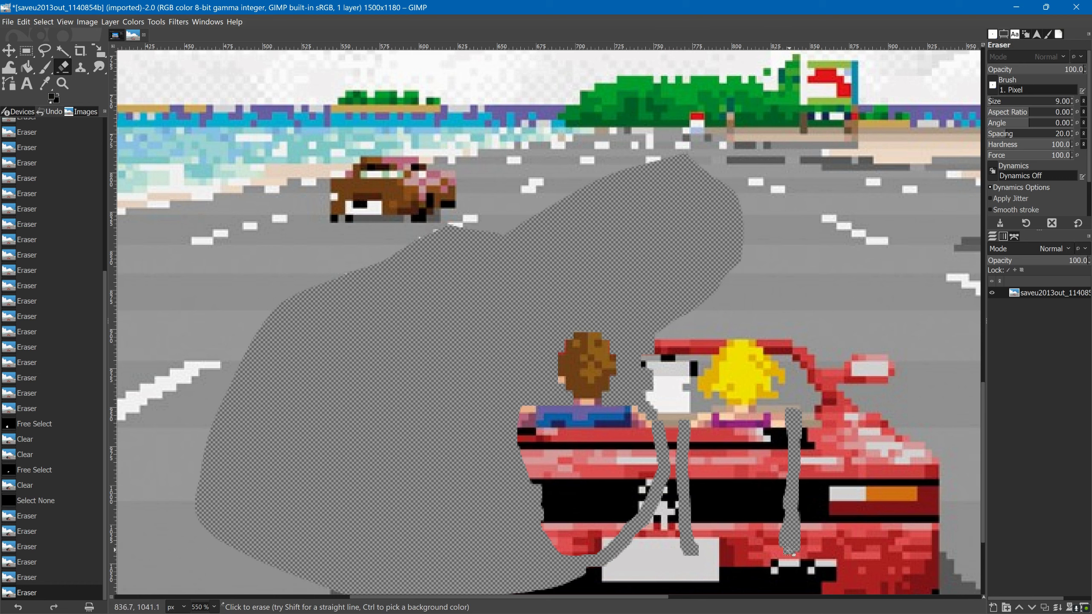
Erase a size 9 outline around the blonde passenger and trim the driver's left shoulder and side
drag(686, 551, 794, 545)
drag(520, 406, 529, 483)
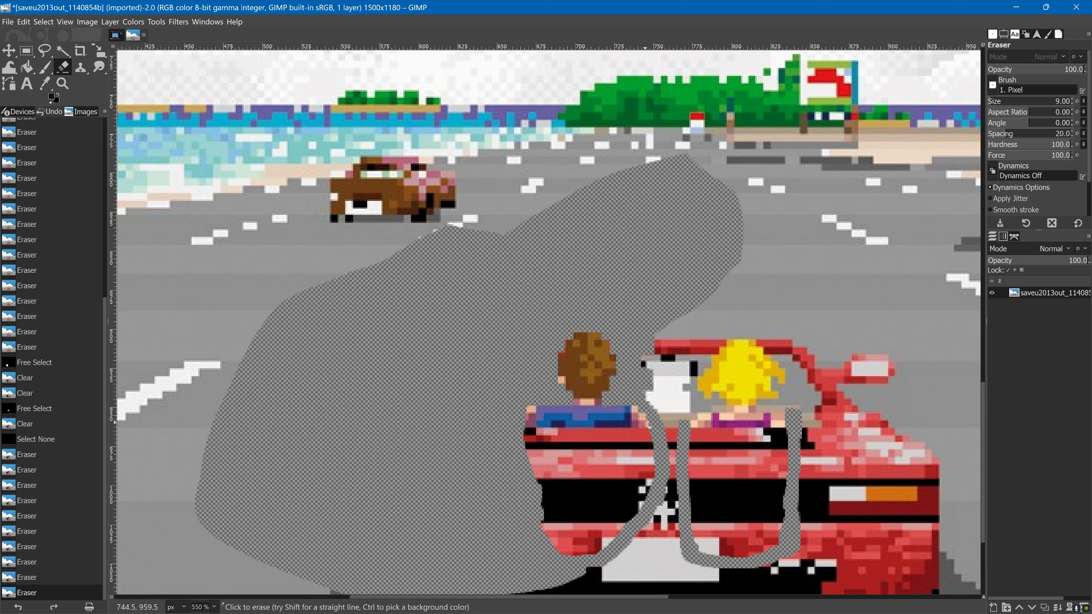
drag(651, 456, 651, 494)
mouse_move(695, 396)
mouse_down()
mouse_move(695, 349)
mouse_move(714, 299)
mouse_move(773, 336)
mouse_move(800, 401)
mouse_move(714, 406)
mouse_move(691, 427)
mouse_move(684, 393)
mouse_up()
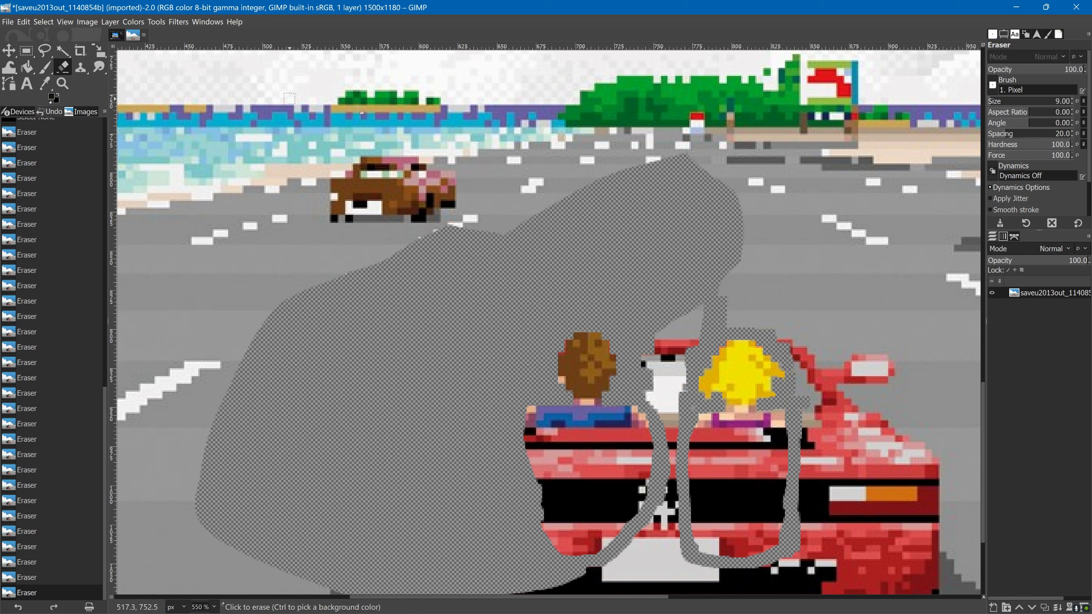
Erase the surrounding road, scenery and car with a large Eraser, including the dog and scraps around the two passengers
mouse_move(798, 253)
mouse_down()
mouse_move(215, 452)
mouse_move(882, 417)
mouse_move(963, 266)
mouse_move(891, 490)
mouse_up()
scroll(890, 490, down, 5)
mouse_move(804, 495)
mouse_down()
mouse_move(559, 516)
mouse_move(258, 495)
mouse_up()
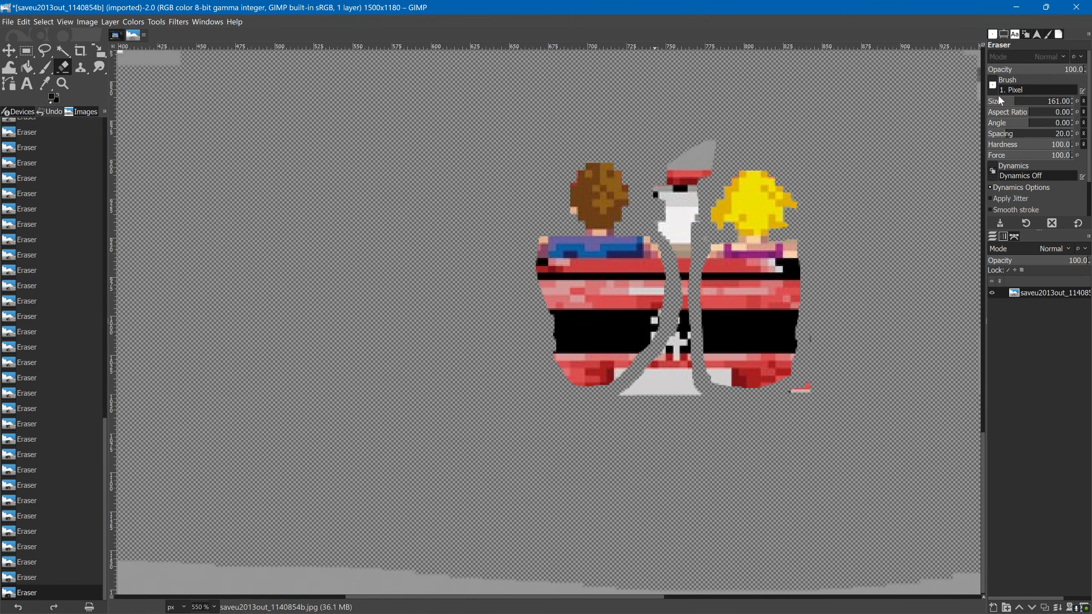
drag(666, 363, 800, 389)
key(bracketleft)
key(bracketleft)
mouse_move(681, 318)
mouse_down()
mouse_move(688, 146)
mouse_move(679, 302)
mouse_up()
Paint arms on both sides of the brown-haired figure in its own skin tone with a size 13 Paintbrush
key(p)
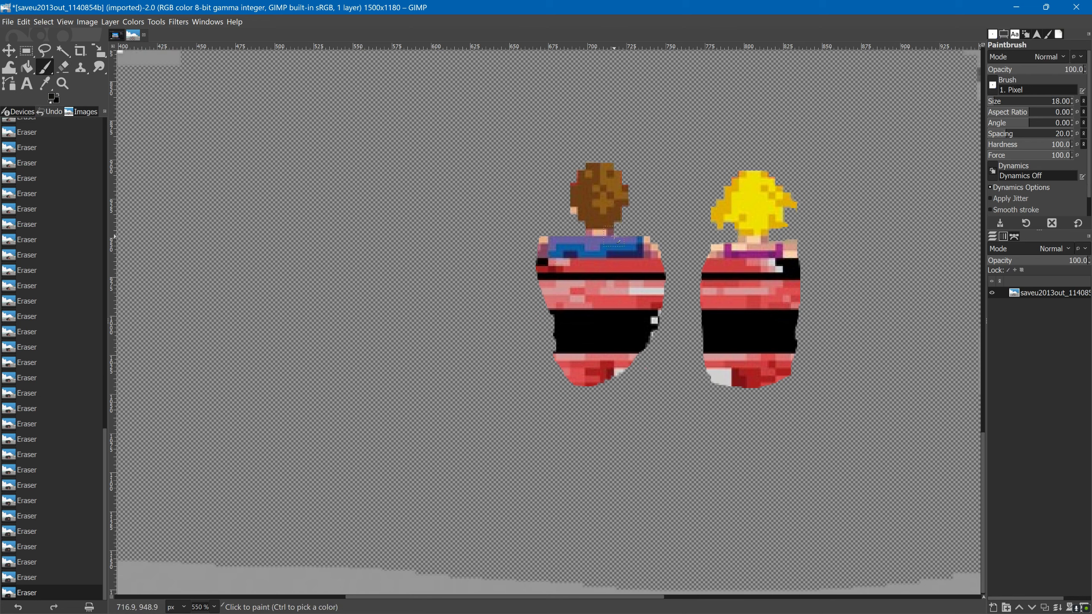
click(537, 243)
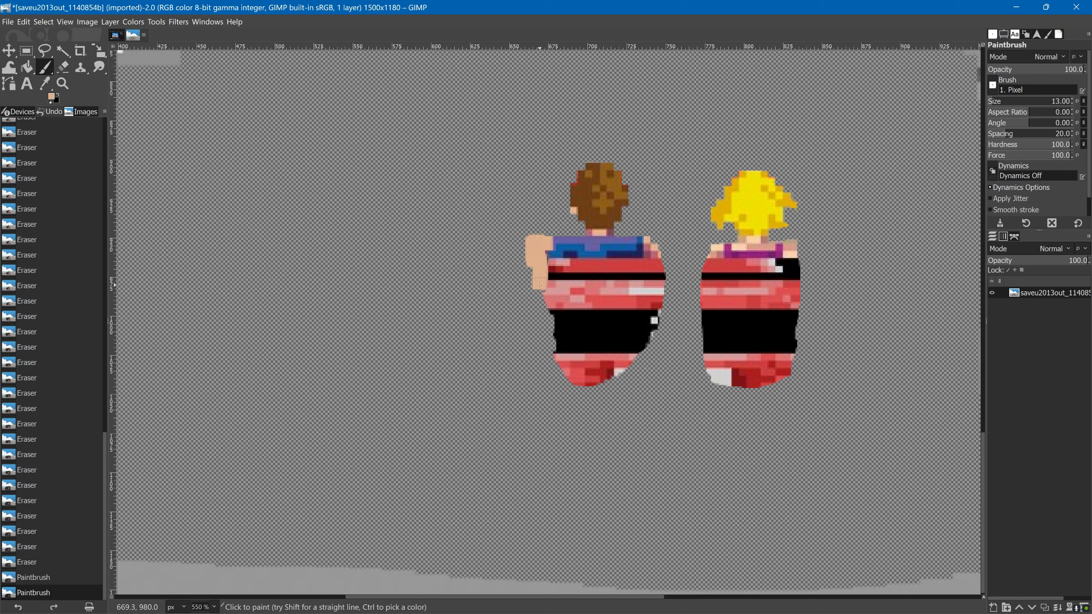
drag(654, 246, 658, 302)
Paint the left and right sides of the brown-haired figure's shirt down to the waist in sampled blue
ctrl+click(572, 249)
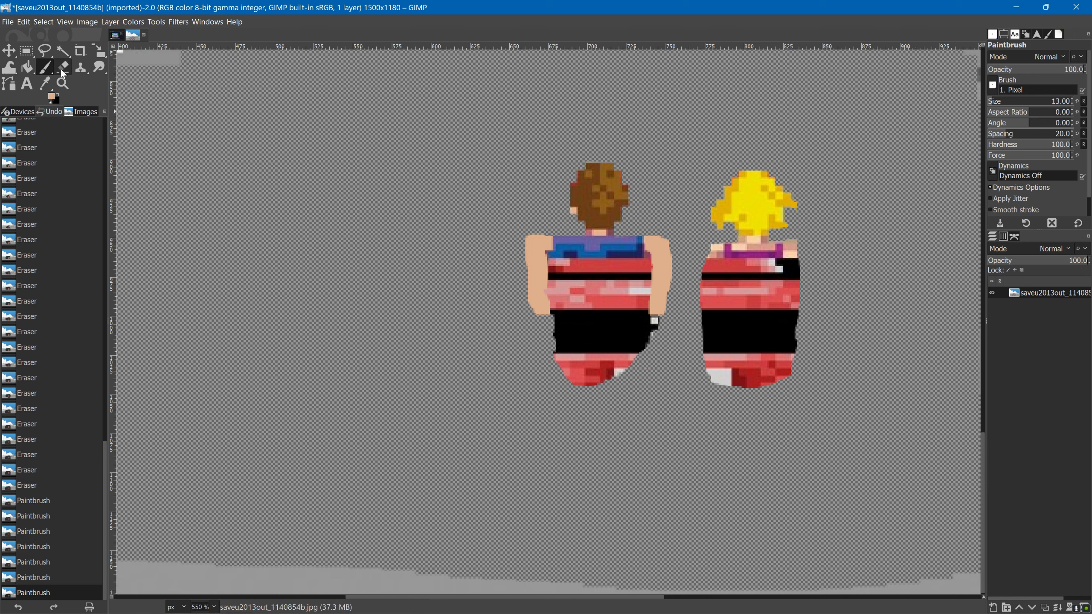
drag(558, 266, 559, 310)
drag(636, 240, 638, 318)
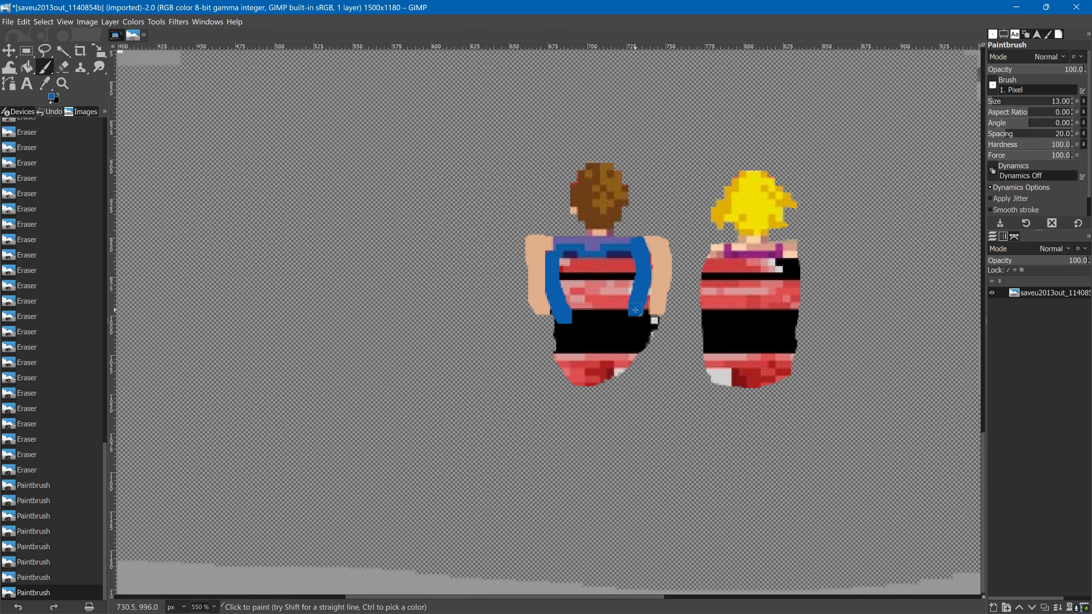
drag(567, 318, 572, 342)
drag(630, 305, 632, 333)
Fill the torso between the shirt sides with sampled blue shades, covering the red and black stripes down to the hem
ctrl+click(571, 254)
mouse_move(558, 260)
mouse_down()
mouse_move(570, 298)
mouse_move(580, 255)
mouse_move(608, 259)
mouse_move(602, 336)
mouse_up()
ctrl+click(555, 262)
mouse_move(623, 254)
mouse_down()
mouse_move(632, 335)
mouse_move(623, 331)
mouse_up()
mouse_move(597, 271)
mouse_down()
mouse_move(602, 322)
mouse_move(638, 240)
mouse_up()
drag(645, 328, 625, 349)
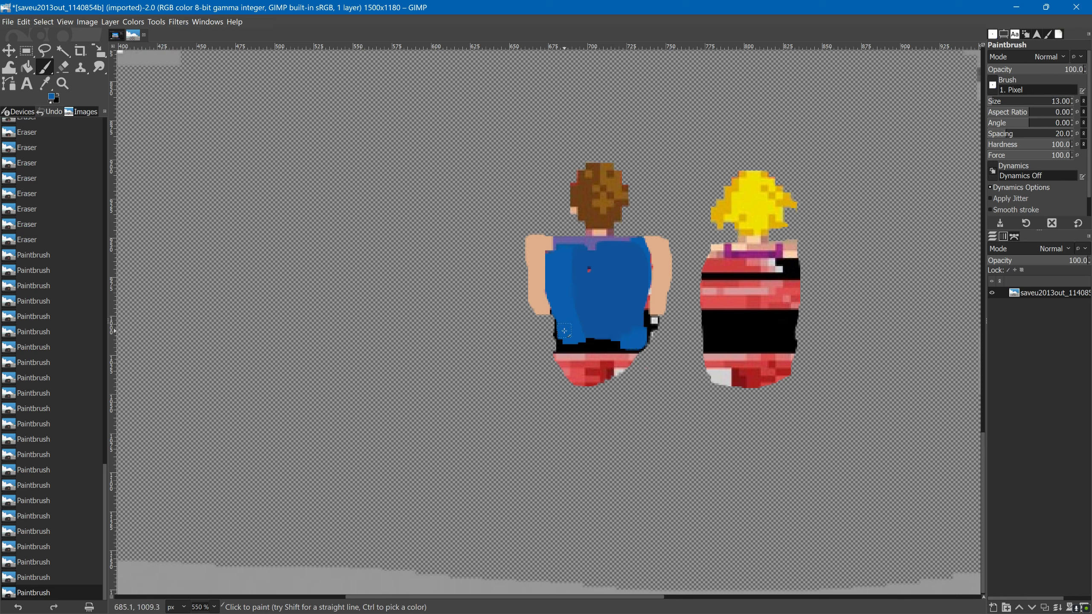
drag(559, 326, 581, 351)
mouse_move(576, 344)
mouse_down()
mouse_move(627, 350)
mouse_move(559, 350)
mouse_up()
Undo one shading stroke, switch the foreground to a brighter blue and blend lighter strokes into the shirt's back
ctrl+click(576, 270)
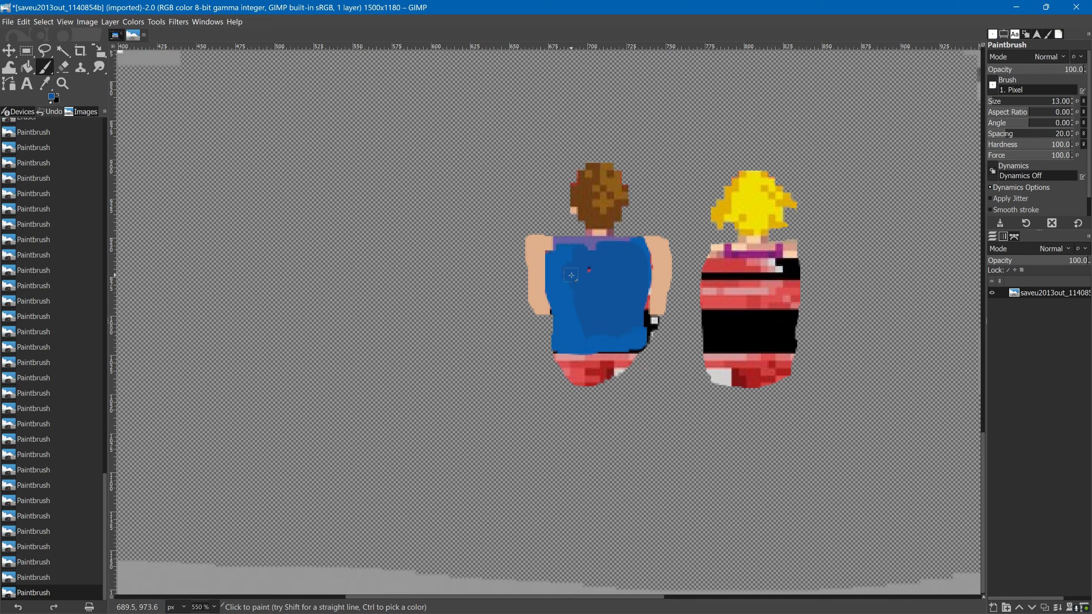
drag(571, 275, 587, 335)
click(53, 96)
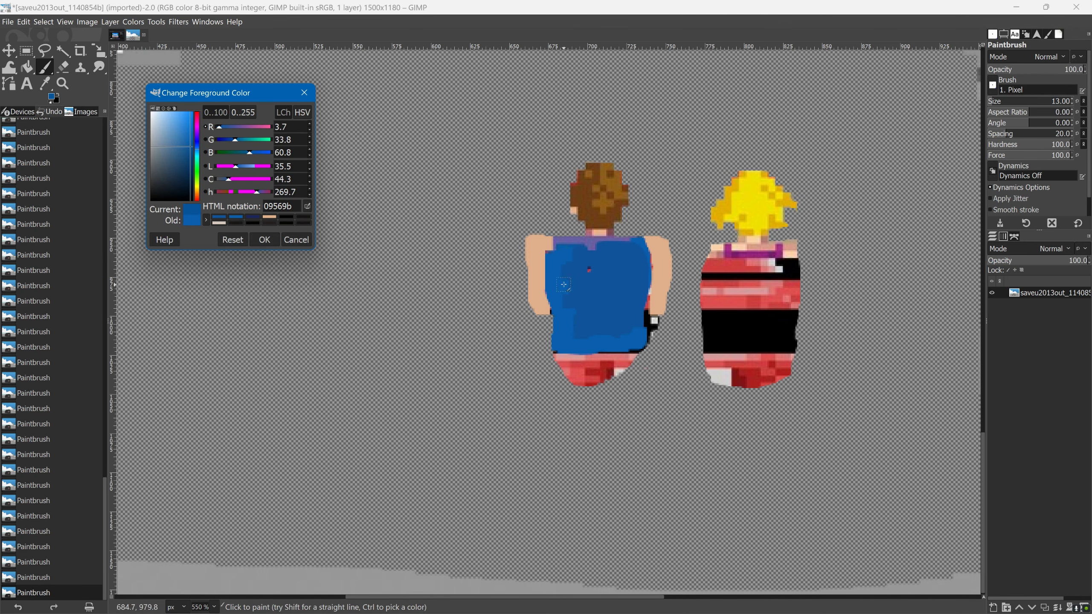
key(ctrl+z)
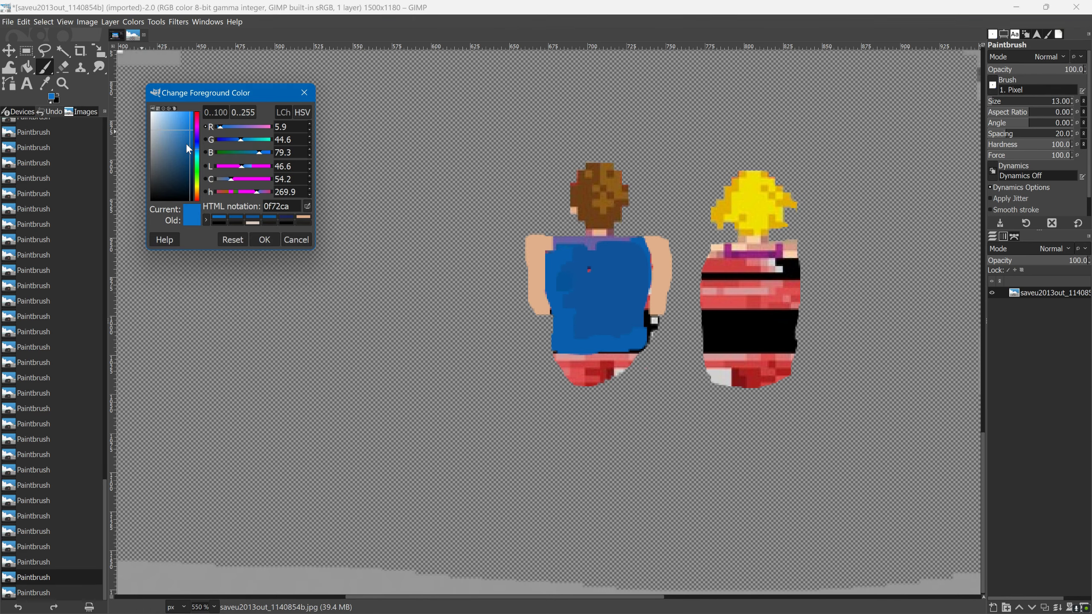
click(562, 276)
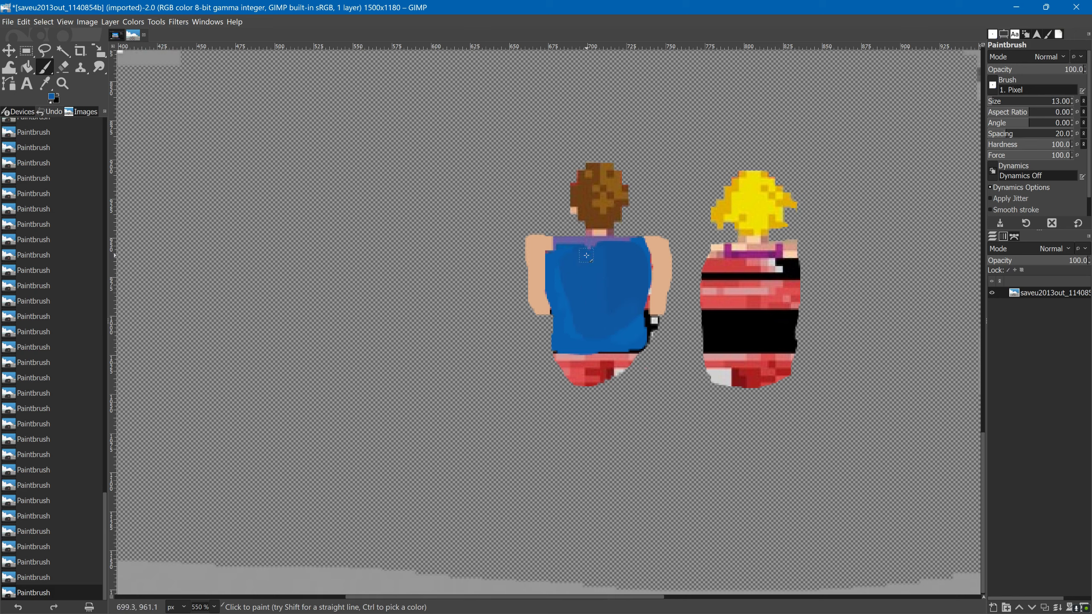
Reshape the figure's left arm at brush size 6, erasing its outer edge and extending the forearm in skin tone
key(bracketleft)
key(bracketleft)
key(bracketleft)
key(bracketleft)
key(bracketleft)
key(bracketleft)
key(bracketleft)
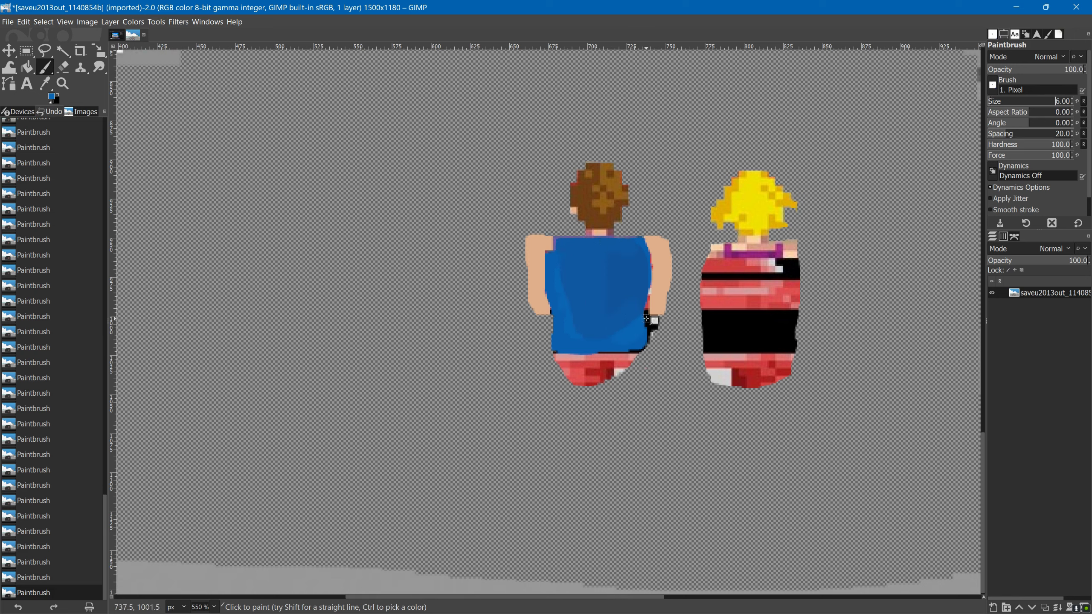
ctrl+click(536, 310)
mouse_move(544, 323)
mouse_down()
mouse_move(530, 304)
mouse_move(530, 242)
mouse_move(544, 307)
mouse_move(541, 227)
mouse_move(498, 172)
mouse_move(546, 242)
mouse_up()
ctrl+click(576, 213)
key(shift+e)
drag(541, 322, 530, 297)
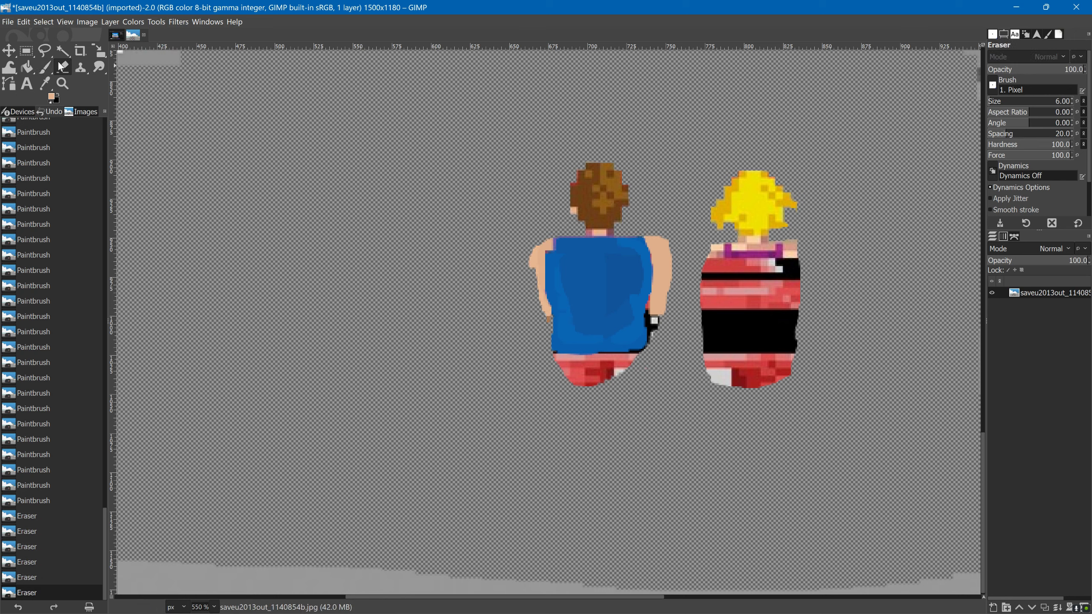
key(p)
click(545, 318)
click(654, 314)
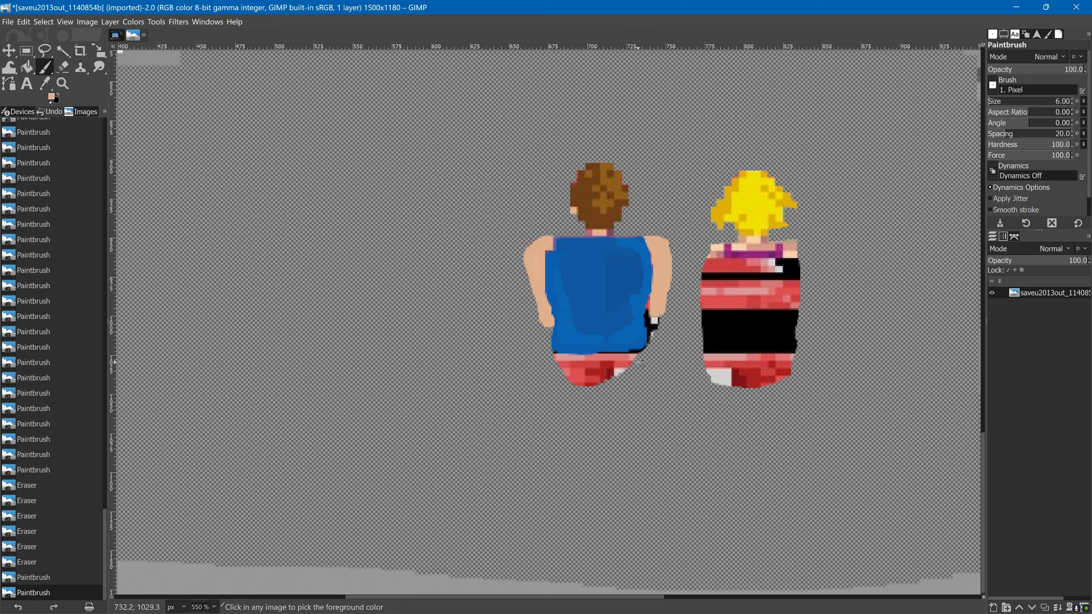
Paint purple trousers below the blue shirt using the colour sampled from the blonde figure's top
ctrl+click(607, 366)
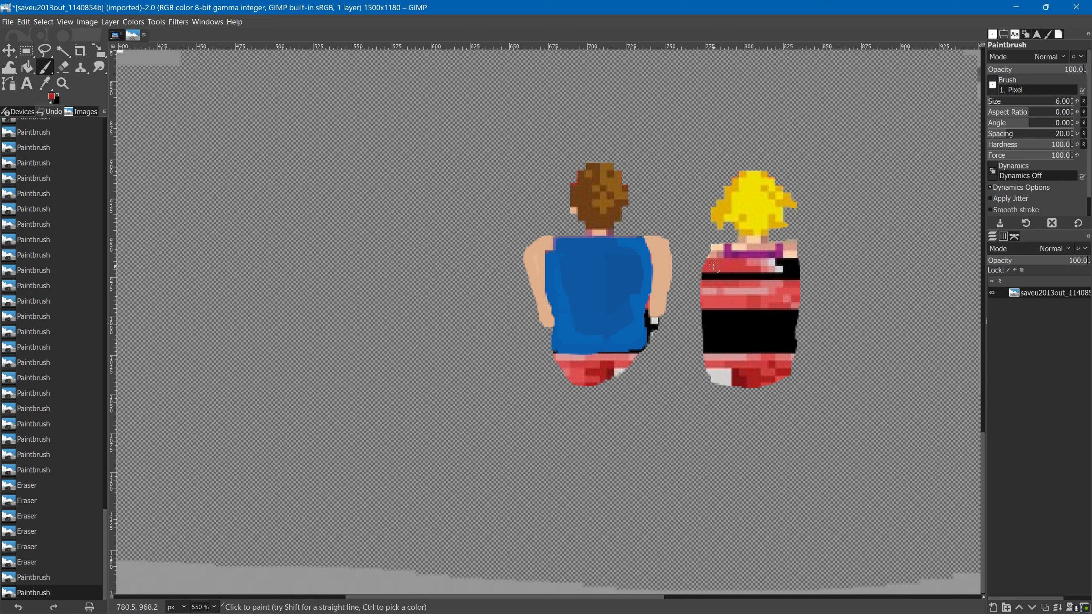
ctrl+click(739, 251)
mouse_move(568, 395)
mouse_down()
mouse_move(644, 380)
mouse_move(641, 360)
mouse_move(598, 365)
mouse_move(641, 361)
mouse_up()
drag(598, 359, 598, 378)
drag(637, 365, 617, 379)
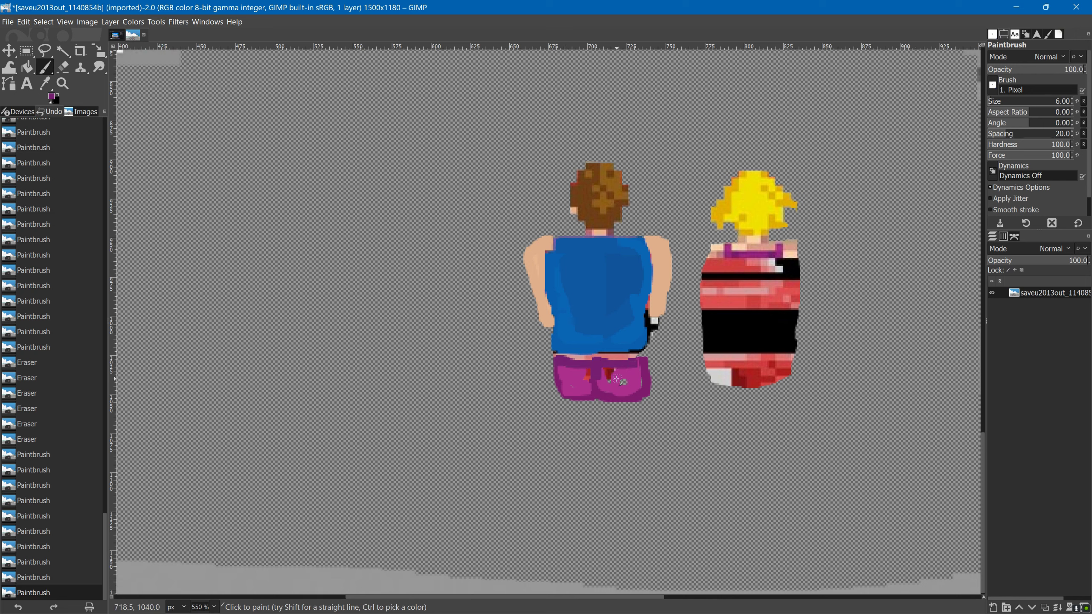
mouse_move(550, 371)
mouse_down()
mouse_move(569, 426)
mouse_move(557, 420)
mouse_move(572, 401)
mouse_move(619, 408)
mouse_up()
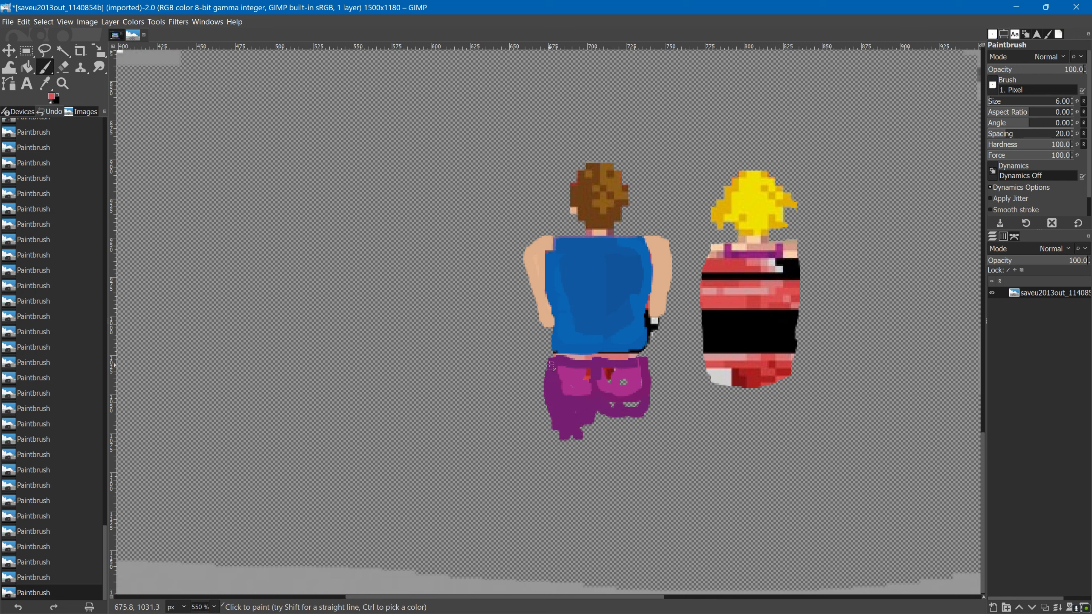
Paint a band of bare skin across the waist between the blue shirt and the purple trousers
mouse_move(551, 365)
mouse_down()
mouse_move(644, 358)
mouse_move(549, 356)
mouse_move(620, 354)
mouse_move(554, 355)
mouse_move(606, 349)
mouse_up()
ctrl+click(559, 351)
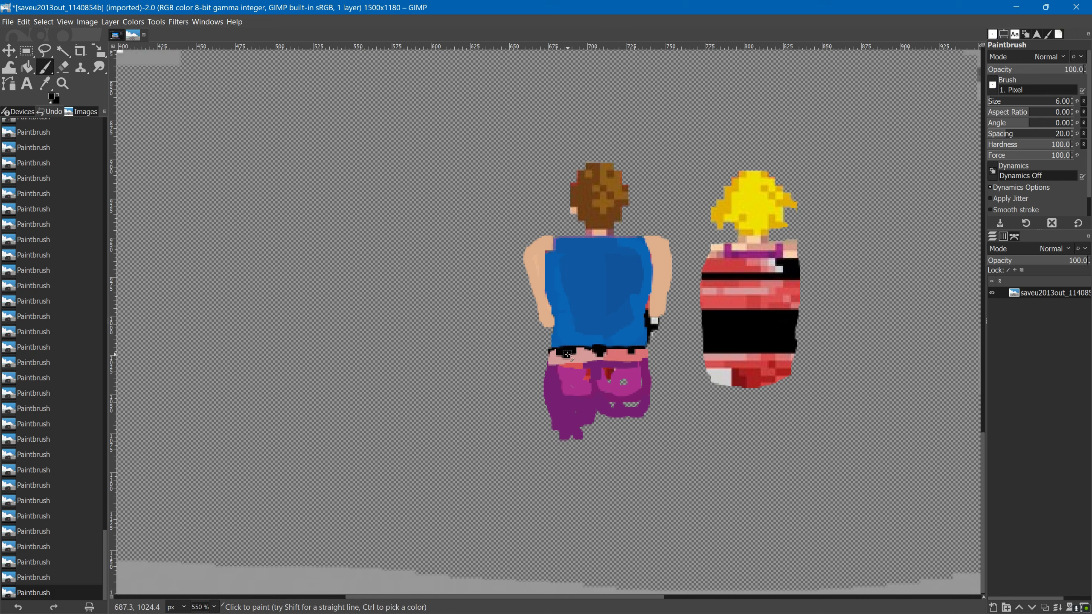
ctrl+click(603, 352)
mouse_move(558, 353)
mouse_down()
mouse_move(639, 355)
mouse_move(604, 352)
mouse_move(638, 353)
mouse_up()
ctrl+click(593, 354)
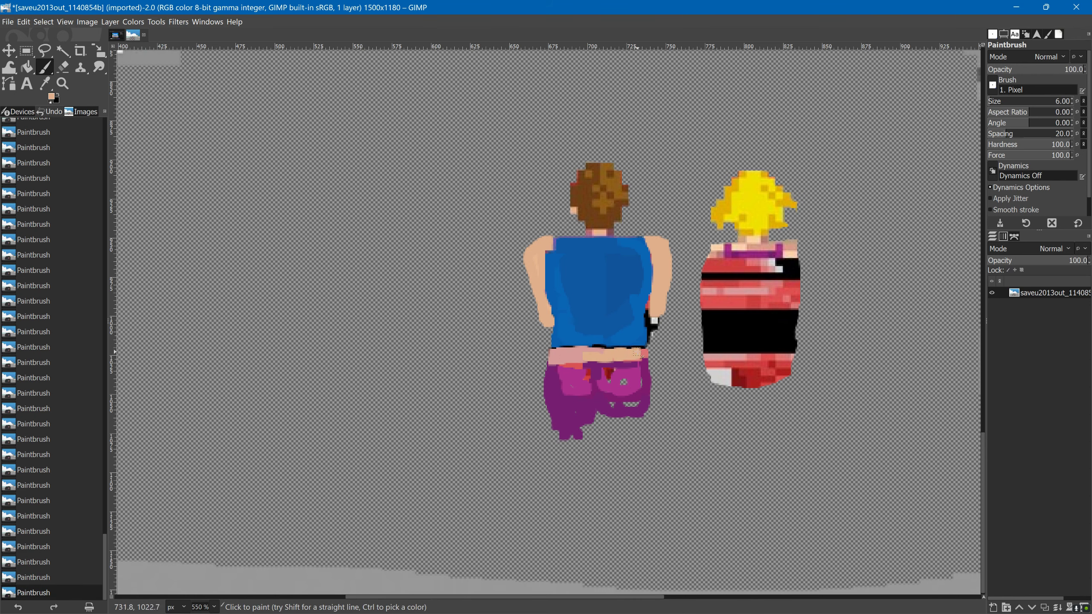
Outline the shirt hem, the hips and two long legs in black with a size 2 brush
key(d)
key(bracketleft)
key(bracketleft)
key(bracketleft)
key(bracketleft)
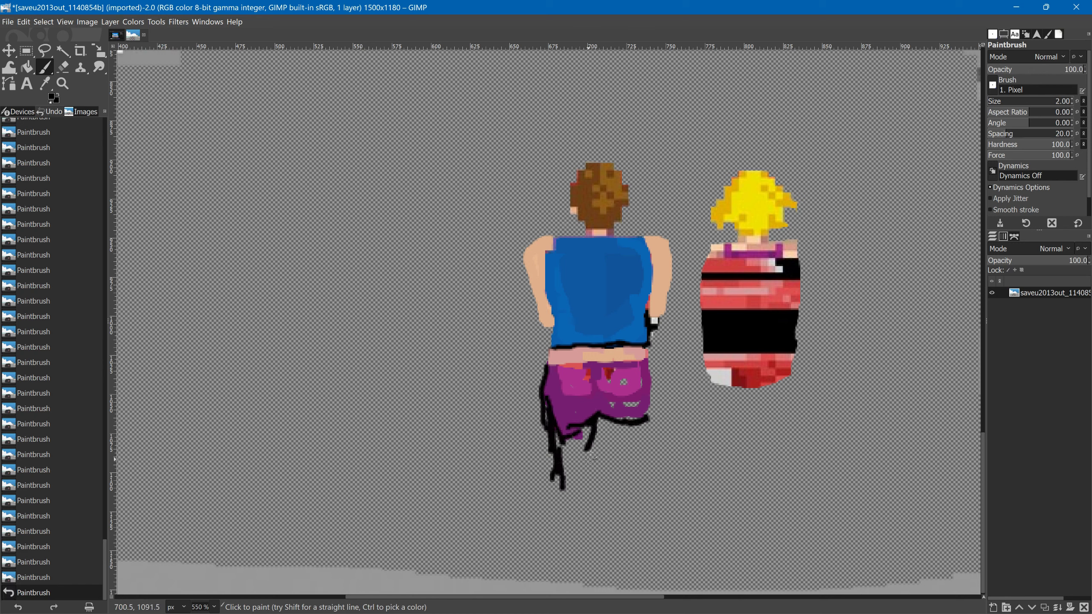
drag(649, 414, 647, 546)
mouse_move(619, 421)
mouse_down()
mouse_move(608, 506)
mouse_move(632, 522)
mouse_up()
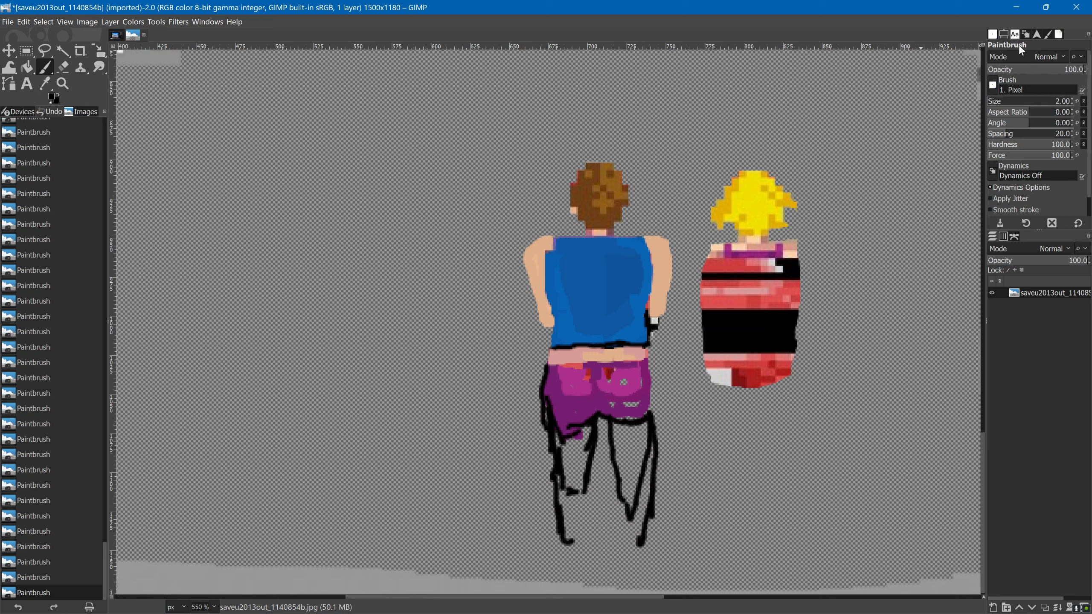
Enlarge the brush to 33 and fill both outlined legs with solid black
key(bracketright)
key(bracketright)
key(bracketright)
key(bracketright)
key(bracketright)
key(bracketright)
key(bracketright)
key(bracketright)
key(bracketright)
key(bracketright)
key(bracketright)
key(bracketright)
key(bracketright)
key(bracketright)
key(bracketright)
key(bracketright)
key(bracketright)
key(bracketright)
key(bracketright)
key(bracketright)
drag(576, 426, 578, 544)
drag(618, 420, 618, 551)
drag(599, 512, 595, 430)
Trim the right leg's outer edge with the Eraser and cover the purple trousers with black
key(shift+e)
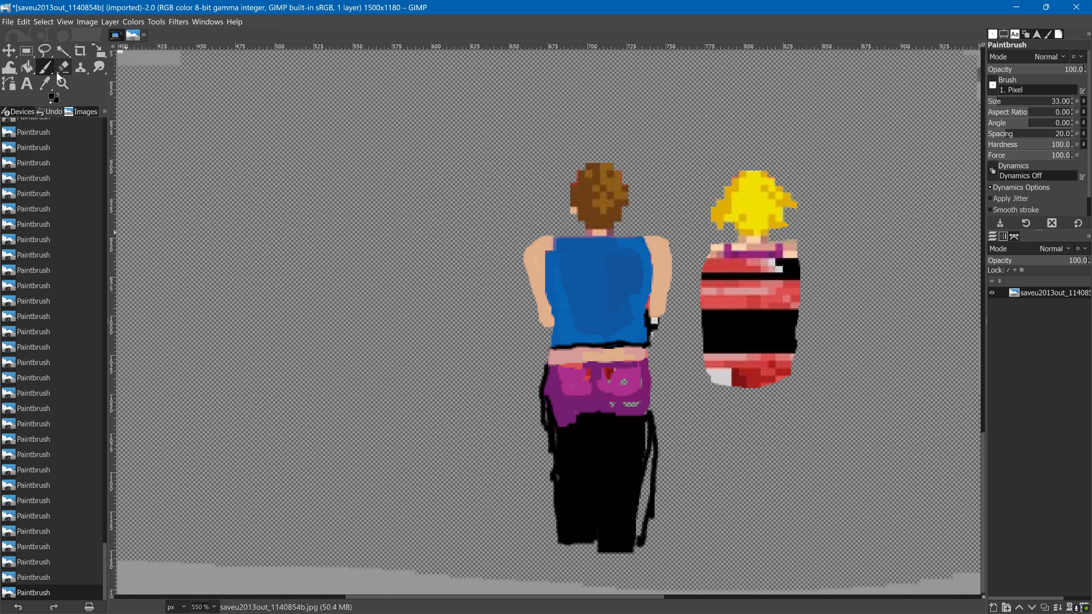
drag(653, 413, 647, 538)
key(p)
mouse_move(548, 370)
mouse_down()
mouse_move(589, 428)
mouse_move(636, 430)
mouse_up()
drag(606, 365, 645, 413)
drag(622, 530, 584, 536)
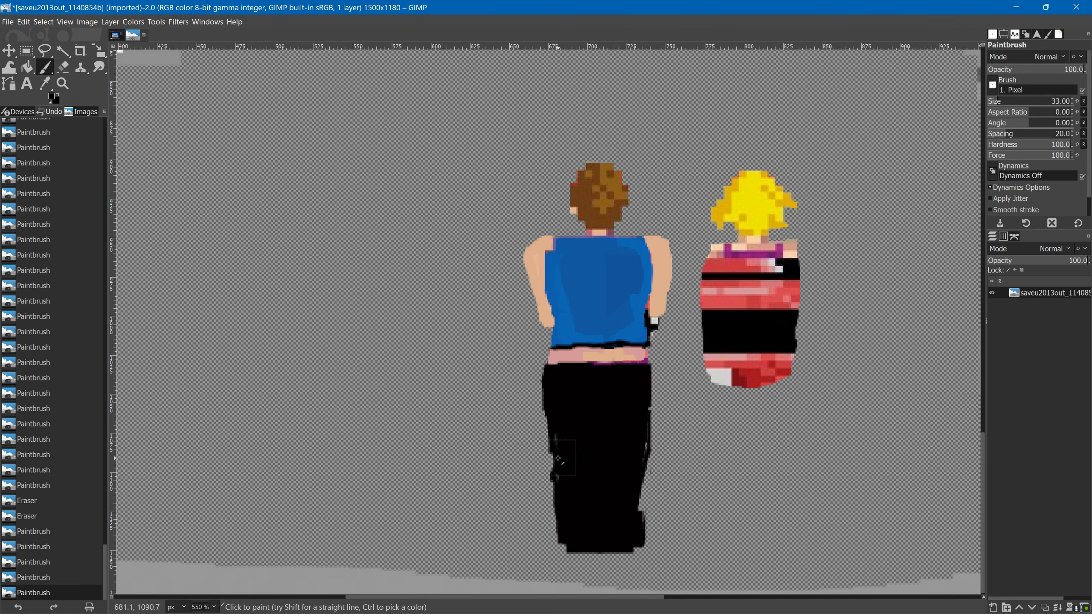
Paint grey blocks on the seat of the black trousers, first in 494949 and then in a darker grey
click(54, 98)
click(155, 175)
drag(567, 413, 602, 415)
click(53, 98)
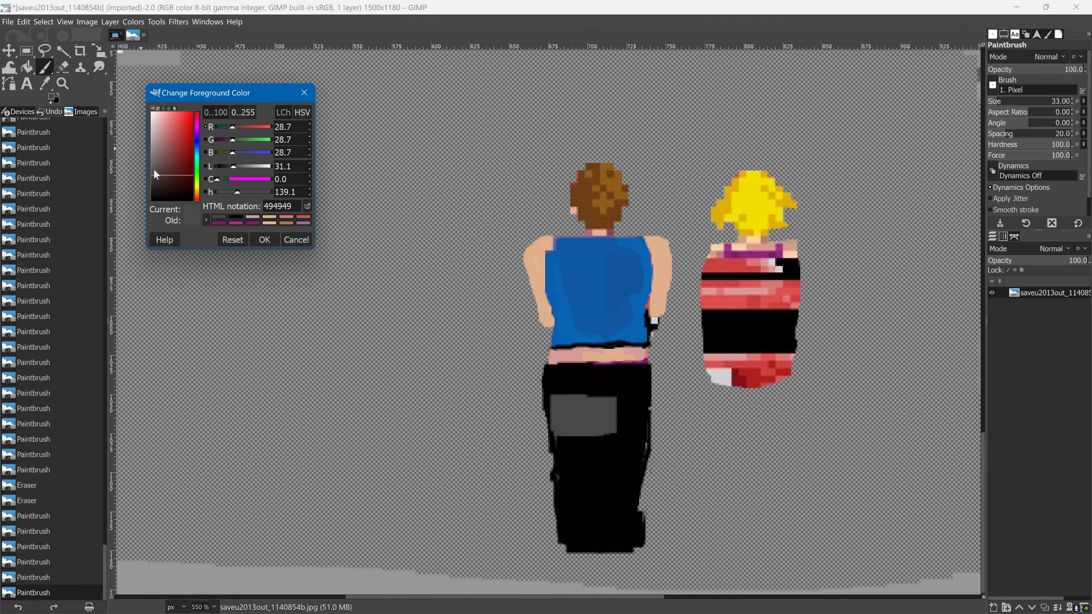
mouse_move(559, 388)
mouse_down()
mouse_move(610, 400)
mouse_move(636, 421)
mouse_up()
drag(599, 382, 632, 430)
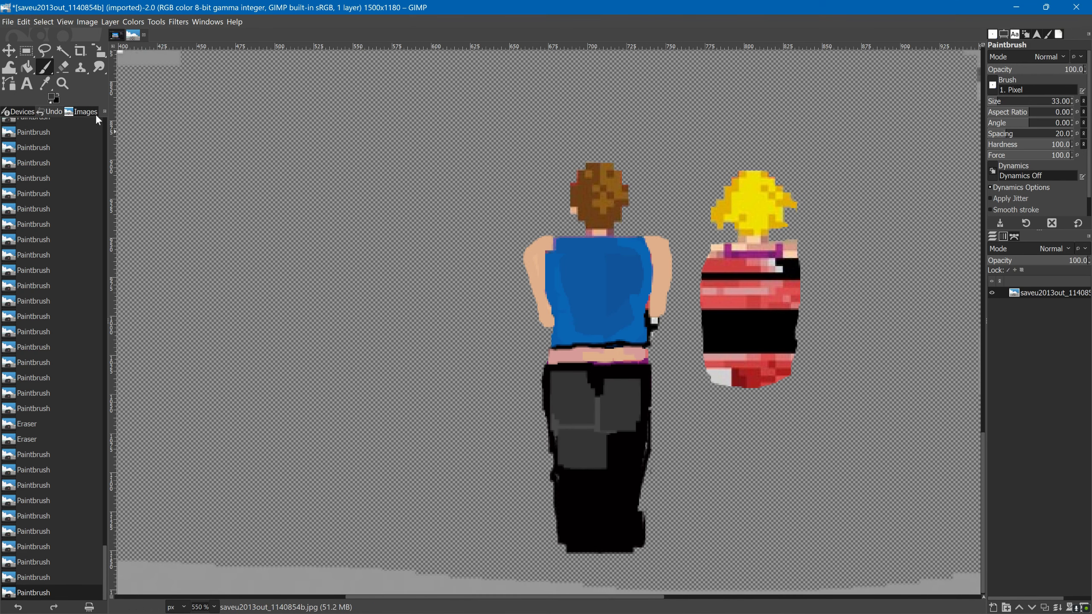
Shade the two halves of the trouser seat with a darker grey
click(53, 98)
click(263, 236)
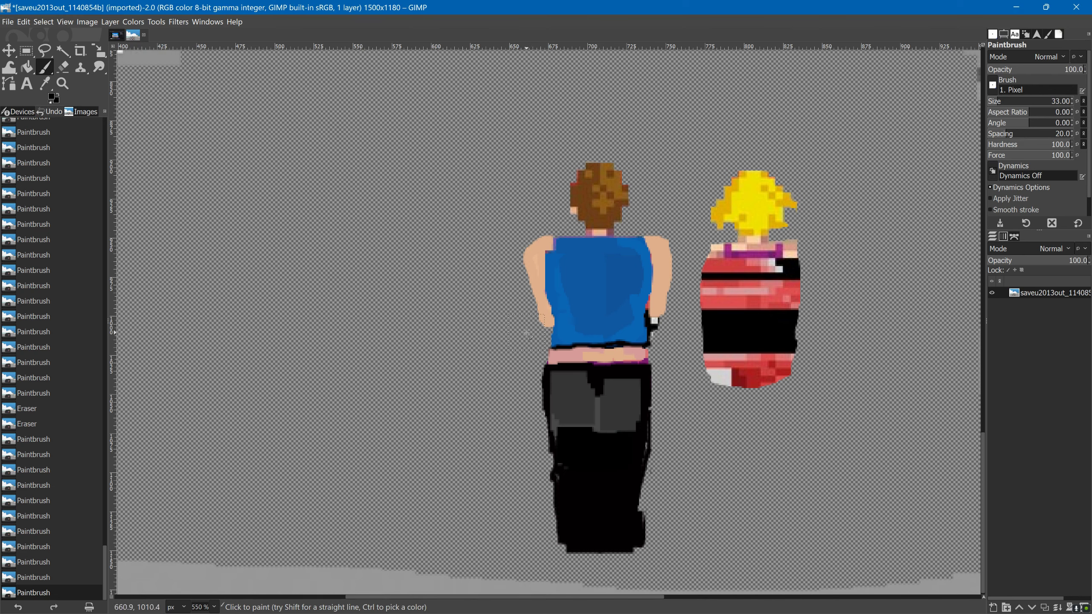
drag(554, 379, 589, 430)
drag(611, 374, 641, 434)
mouse_move(559, 387)
mouse_down()
mouse_move(579, 403)
mouse_move(578, 459)
mouse_move(597, 518)
mouse_up()
Add dark grey highlights along the inner legs and feet, and touch up the outer trouser edges
scroll(1006, 102, down, 2)
drag(597, 435, 595, 531)
drag(619, 452, 620, 519)
drag(587, 477, 587, 510)
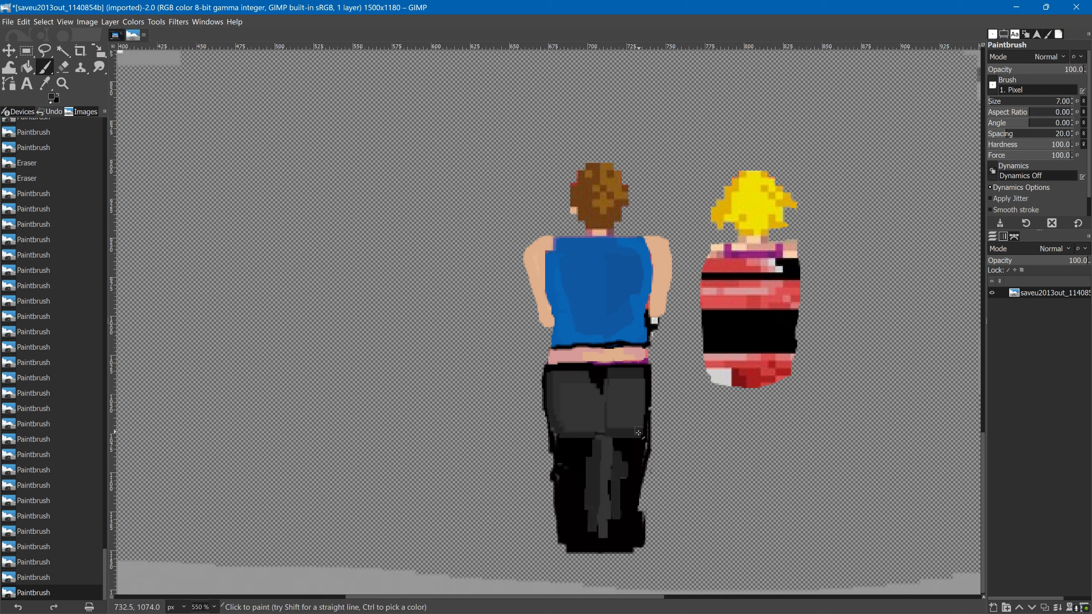
drag(627, 441, 623, 477)
drag(594, 555, 595, 531)
drag(610, 512, 613, 553)
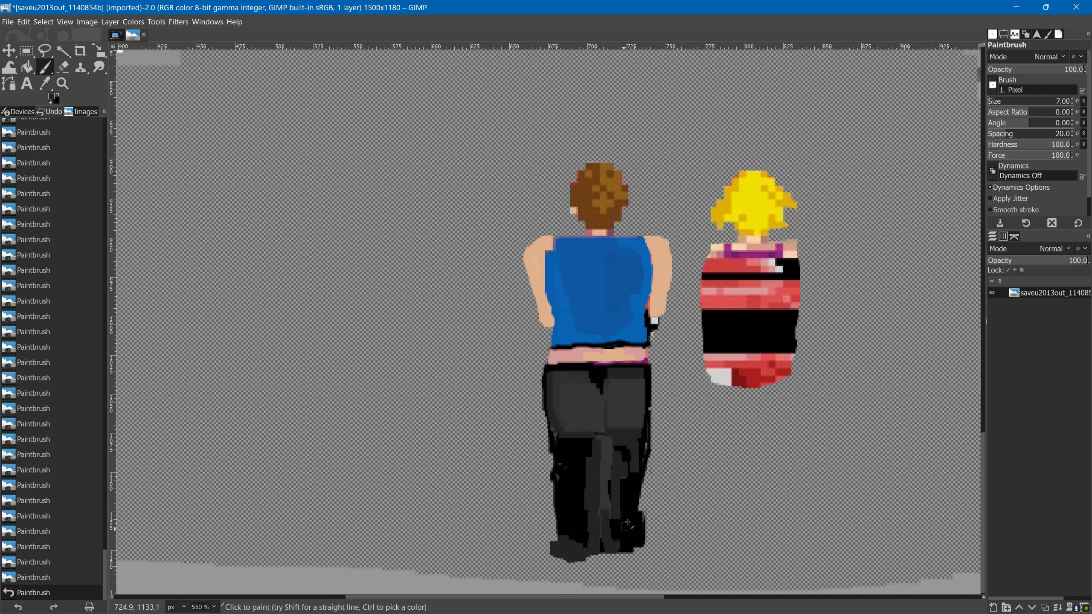
drag(645, 458, 645, 557)
mouse_move(550, 381)
mouse_down()
mouse_move(645, 429)
mouse_move(589, 516)
mouse_move(629, 468)
mouse_move(558, 551)
mouse_move(645, 529)
mouse_move(559, 494)
mouse_move(645, 477)
mouse_move(554, 464)
mouse_up()
Erase the legs below the hips at size 32, leaving a rounded black seat, and undo a stray stroke
key(shift+e)
mouse_move(523, 349)
mouse_down()
mouse_move(623, 476)
mouse_move(662, 430)
mouse_move(533, 395)
mouse_move(657, 396)
mouse_up()
key(ctrl+z)
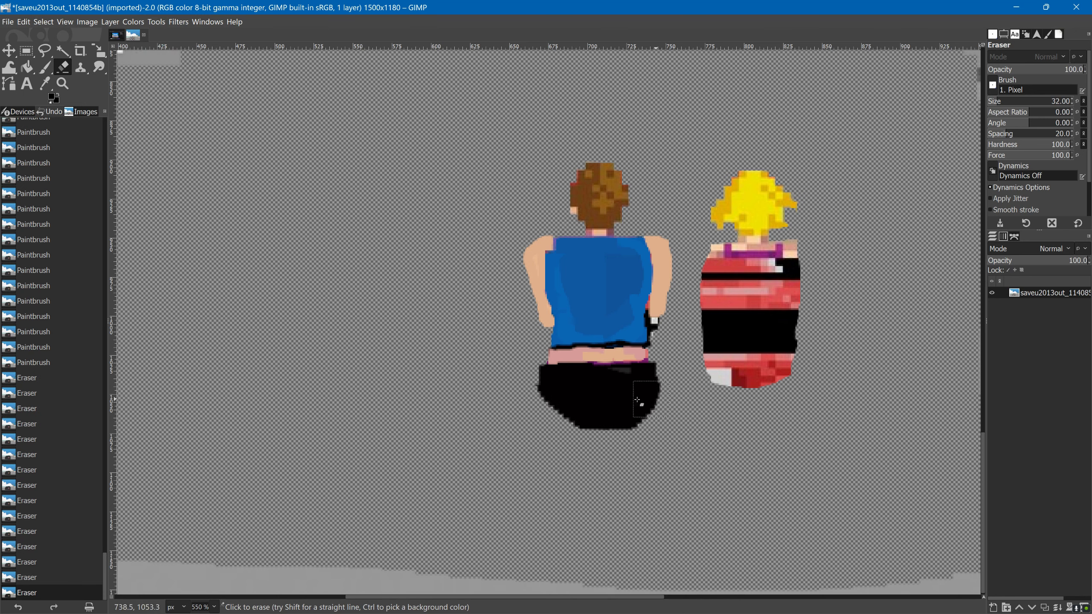
Shade both halves of the black seat in dark grey at brush size 11 and round off its lower left edge
key(p)
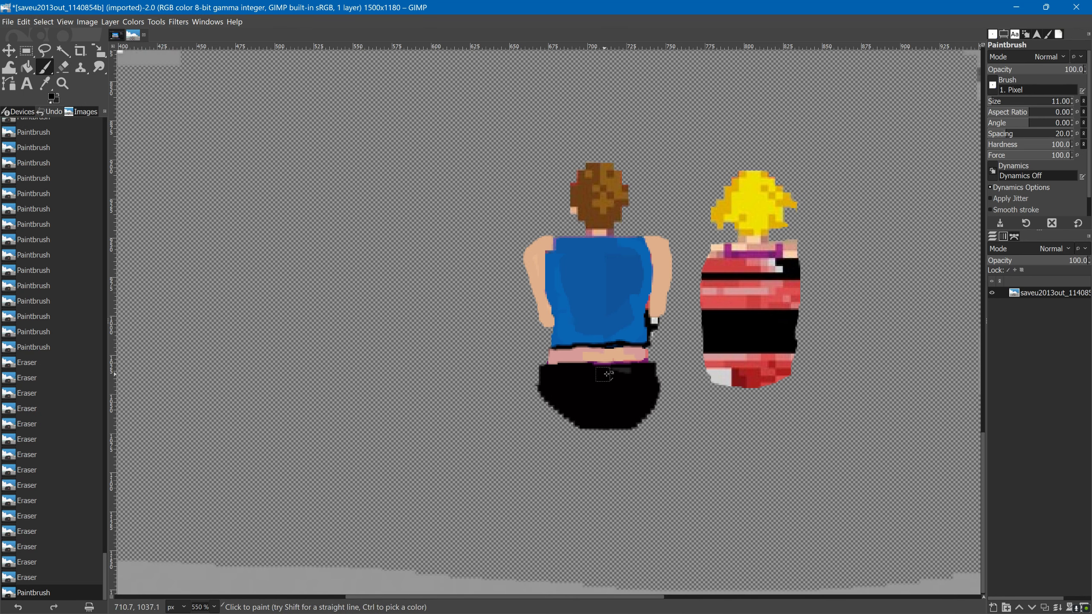
mouse_move(550, 374)
mouse_down()
mouse_move(584, 378)
mouse_move(586, 409)
mouse_move(628, 398)
mouse_move(636, 382)
mouse_move(614, 400)
mouse_up()
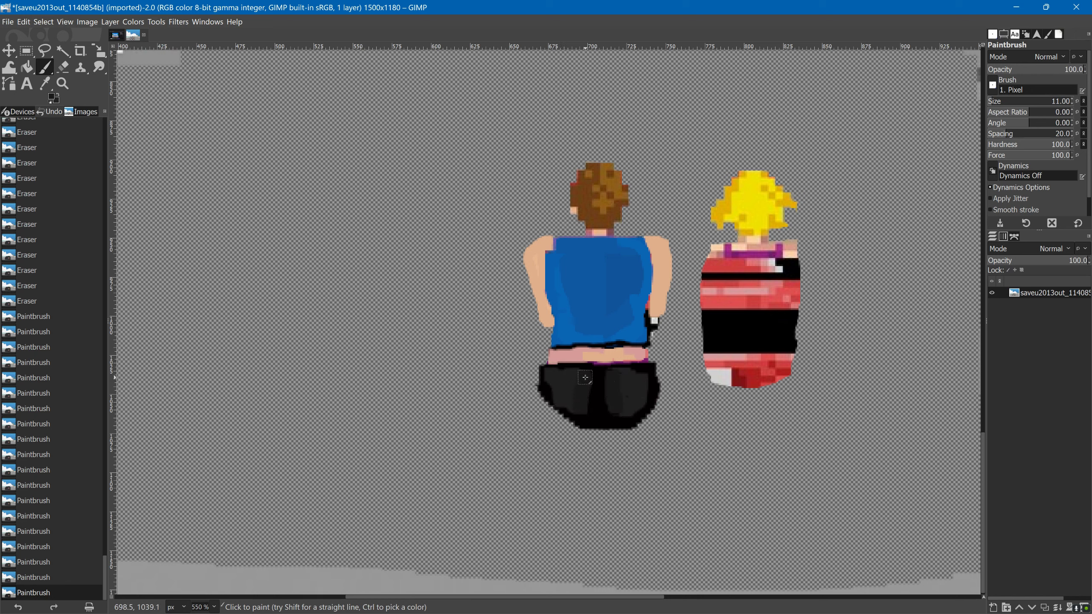
drag(543, 393, 558, 425)
key(shift+e)
mouse_move(533, 374)
mouse_down()
mouse_move(538, 408)
mouse_move(585, 430)
mouse_up()
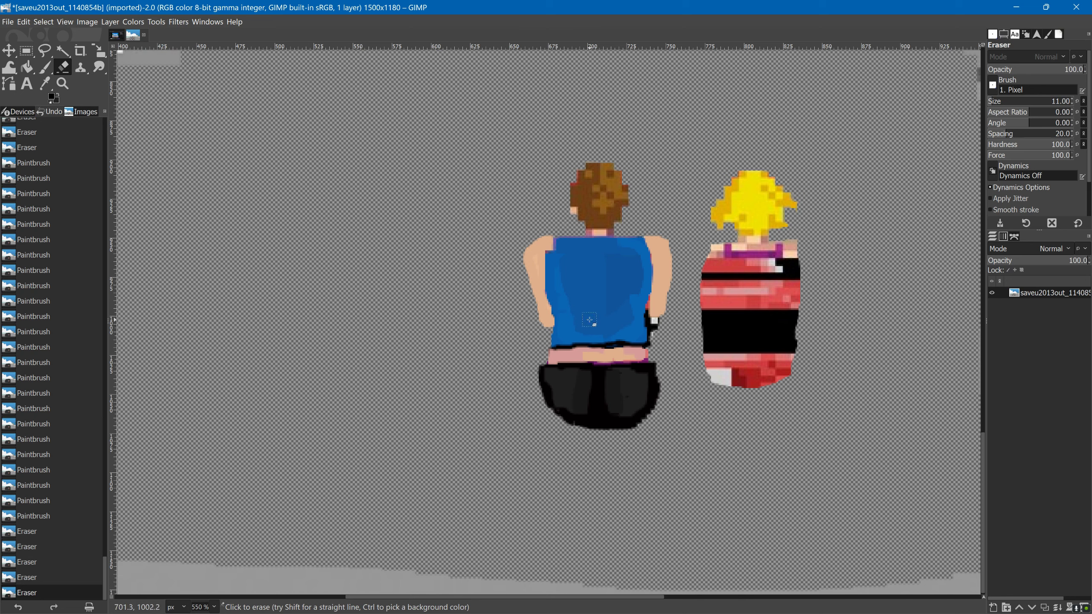
Fill the gap at the shirt's right edge with sampled blue and erase stray pixels beside the right hand and seat
drag(643, 296, 645, 308)
drag(645, 309, 650, 329)
key(p)
ctrl+click(637, 301)
key(shift+e)
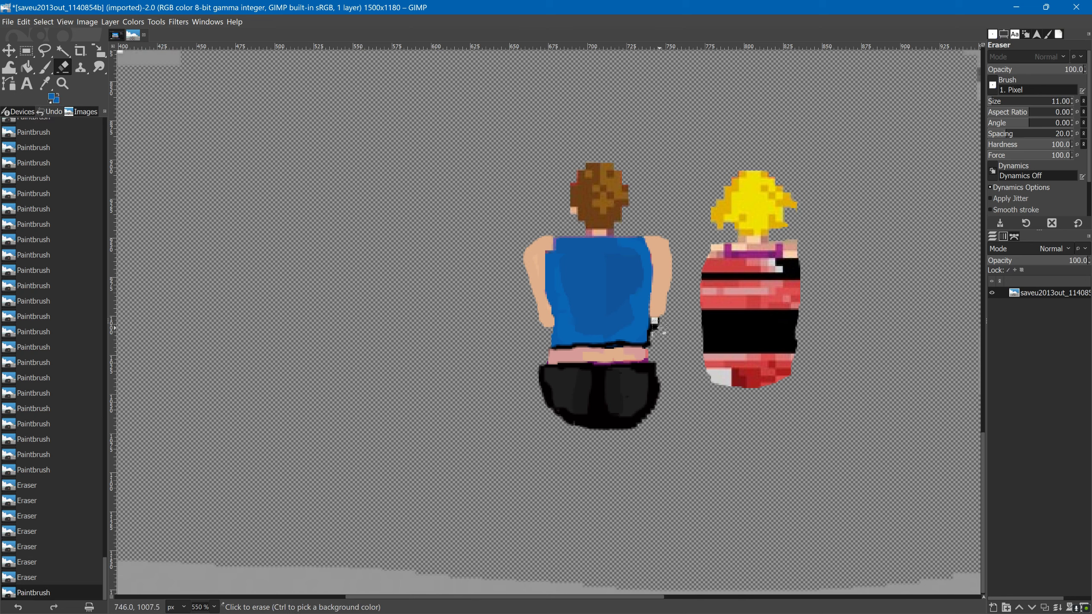
click(657, 326)
click(544, 377)
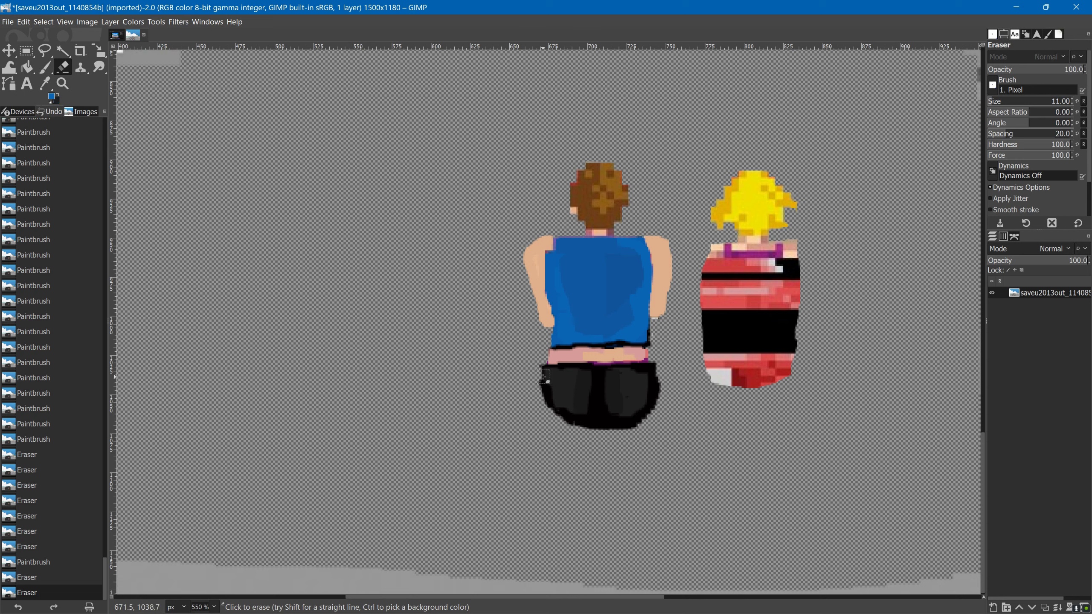
Paint two bare legs below the black seat in skin tone sampled from the arm, and erase the stray black strip beside the left leg
key(p)
key(d)
drag(567, 427, 576, 467)
mouse_move(576, 456)
mouse_down()
mouse_move(580, 431)
mouse_move(582, 475)
mouse_move(636, 447)
mouse_up()
ctrl+click(538, 292)
drag(579, 476, 582, 483)
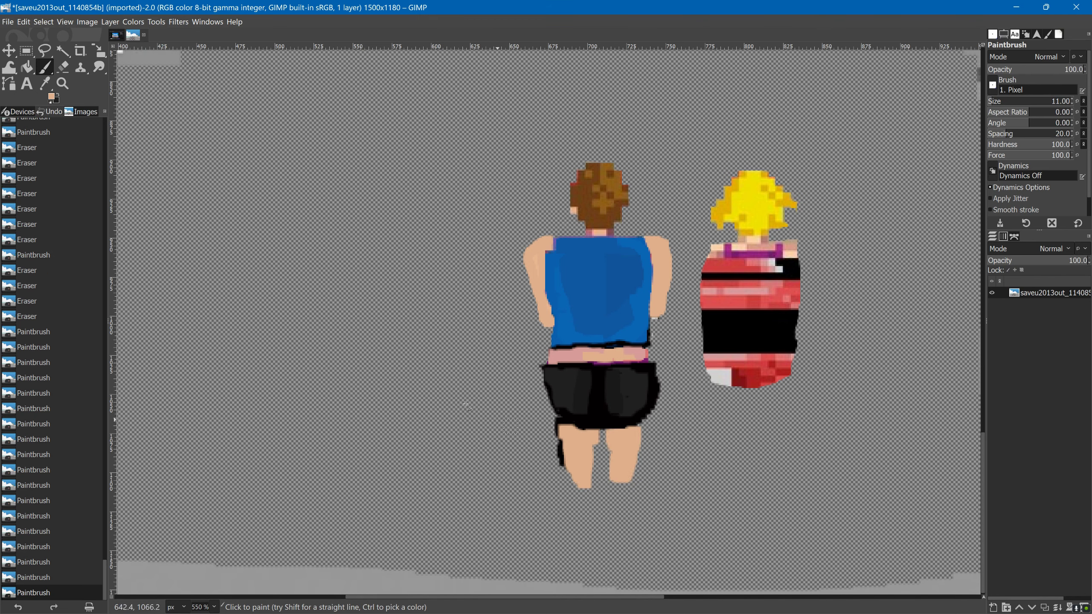
drag(560, 447, 559, 462)
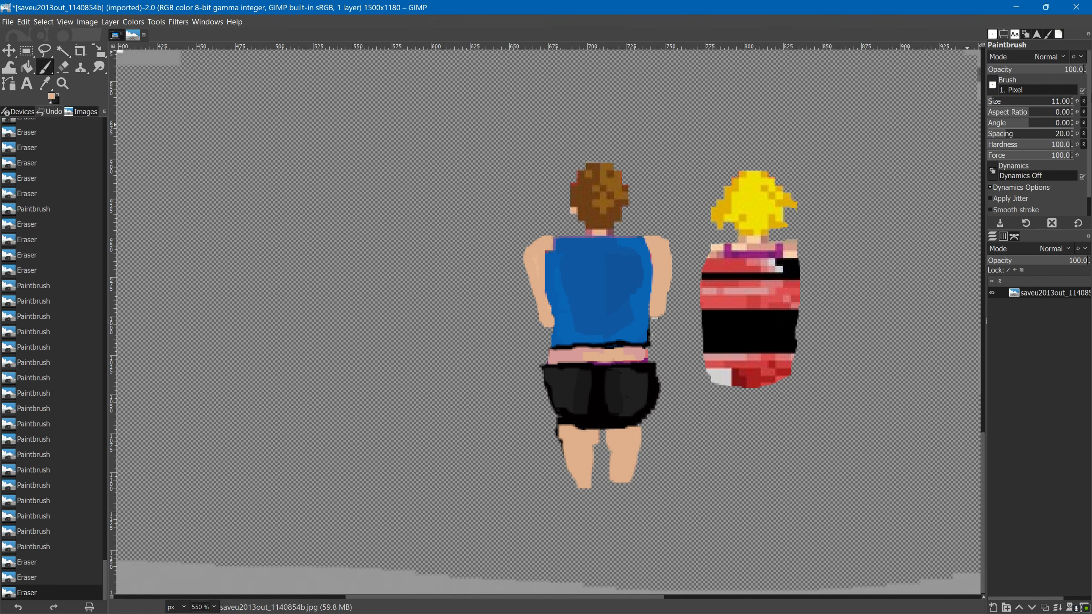
Set the brush size to 2 and outline the inner and outer upper edges of the legs in sampled black
key(4)
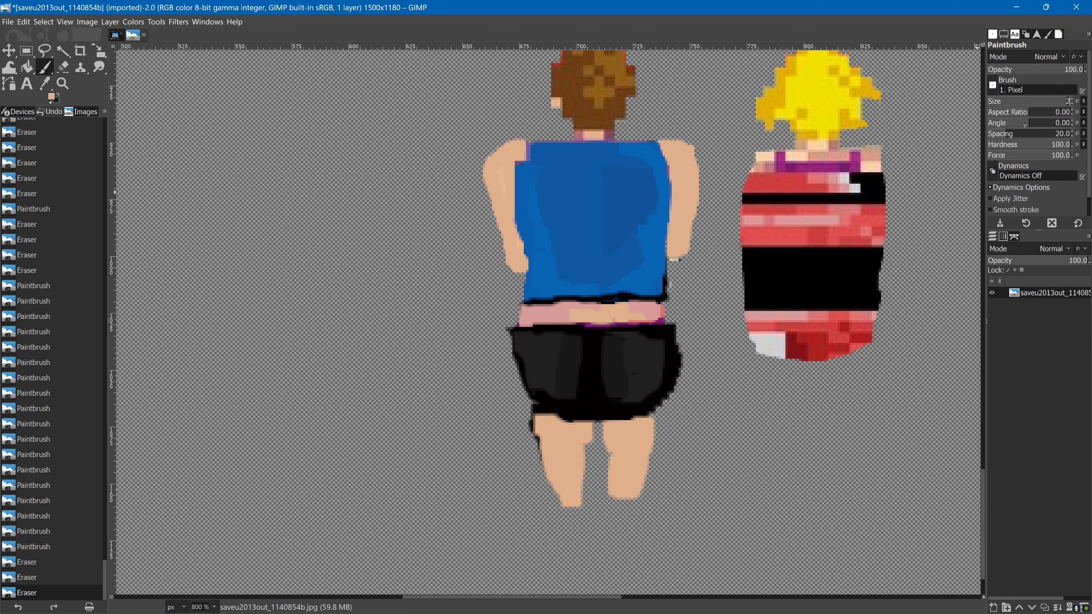
key(Return)
ctrl+click(601, 418)
mouse_move(595, 423)
mouse_down()
mouse_move(610, 460)
mouse_move(604, 482)
mouse_move(587, 440)
mouse_up()
drag(655, 411, 655, 442)
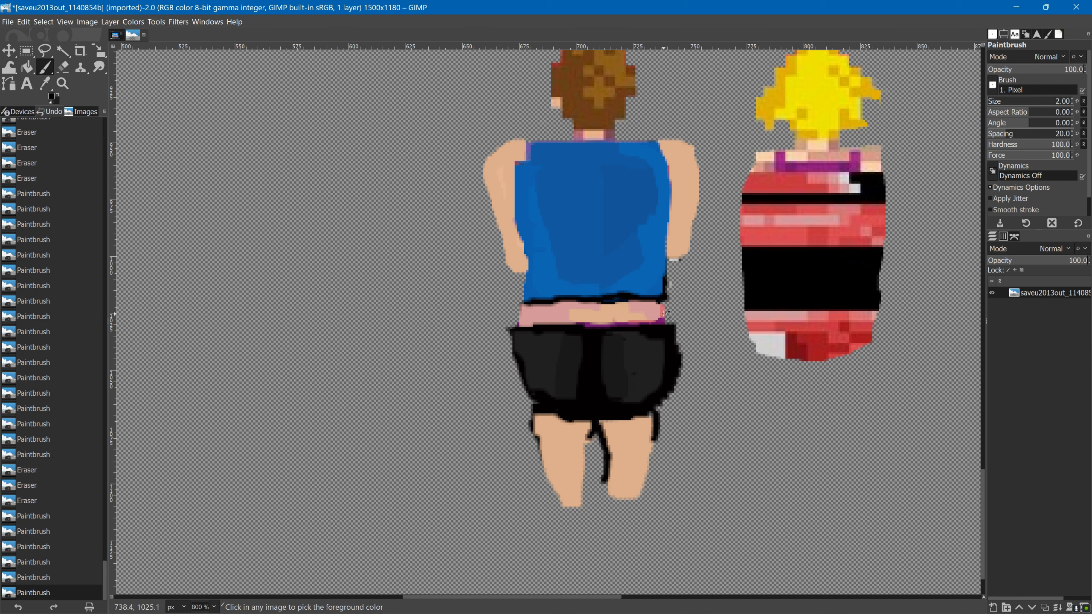
Draw pinkish creases across both calves and sketch dark brown shoes beneath the legs
ctrl+click(671, 224)
mouse_move(566, 453)
mouse_down()
mouse_move(551, 466)
mouse_move(565, 463)
mouse_move(552, 501)
mouse_move(543, 500)
mouse_move(567, 533)
mouse_up()
ctrl+click(518, 151)
ctrl+click(536, 434)
mouse_move(567, 533)
mouse_down()
mouse_move(589, 501)
mouse_move(585, 522)
mouse_up()
drag(552, 509, 540, 525)
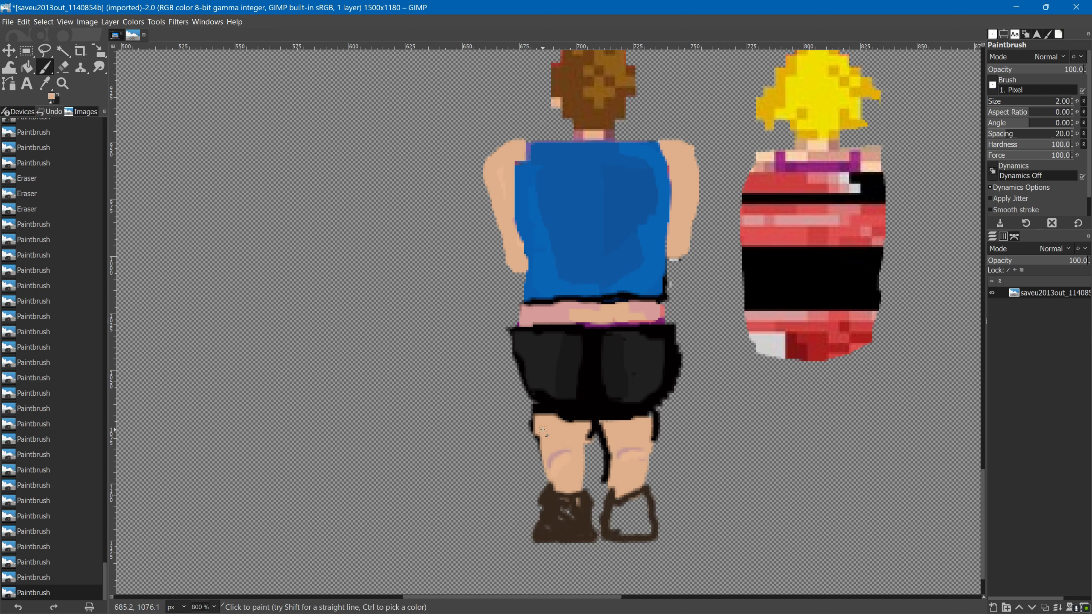
Extend the outer thighs upward in skin tone, outline the legs and shoes in black, and erase stray pixels between the legs
drag(543, 431, 533, 406)
drag(535, 415, 531, 400)
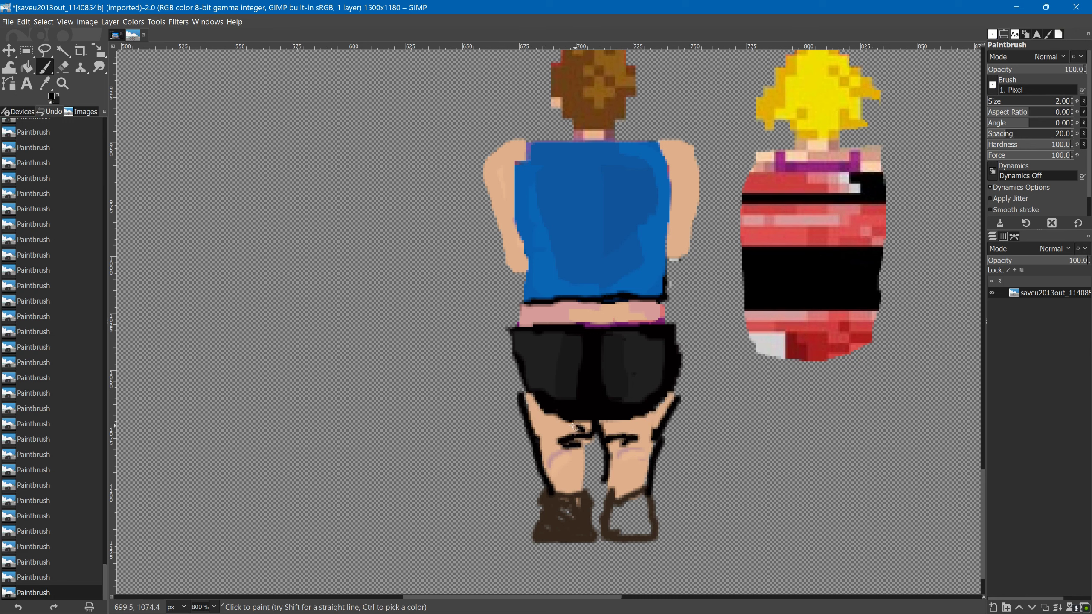
mouse_move(576, 428)
mouse_down()
mouse_move(558, 440)
mouse_move(636, 441)
mouse_up()
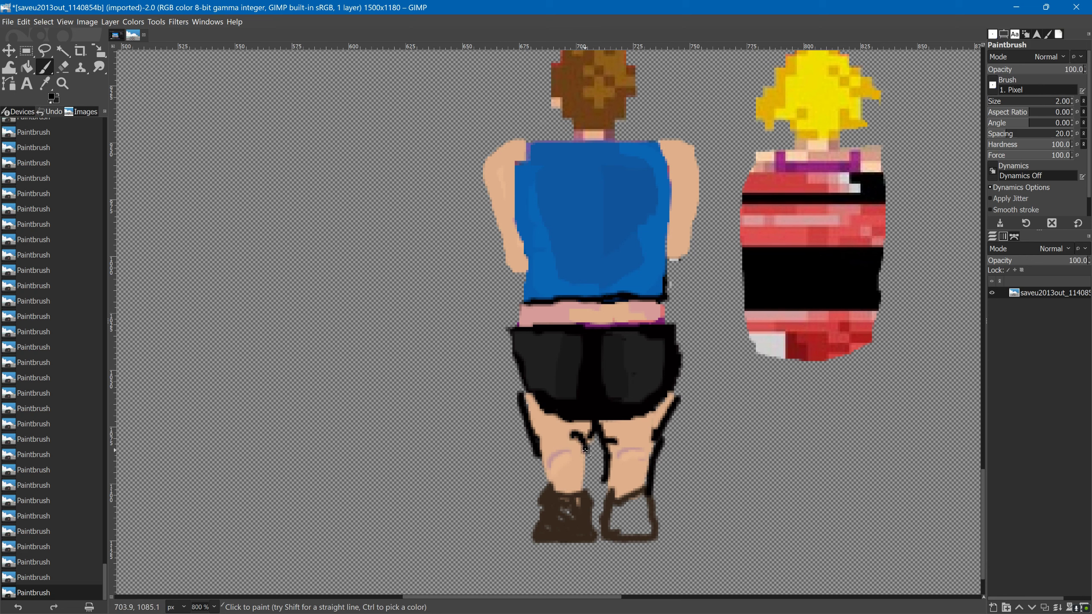
drag(605, 533, 652, 480)
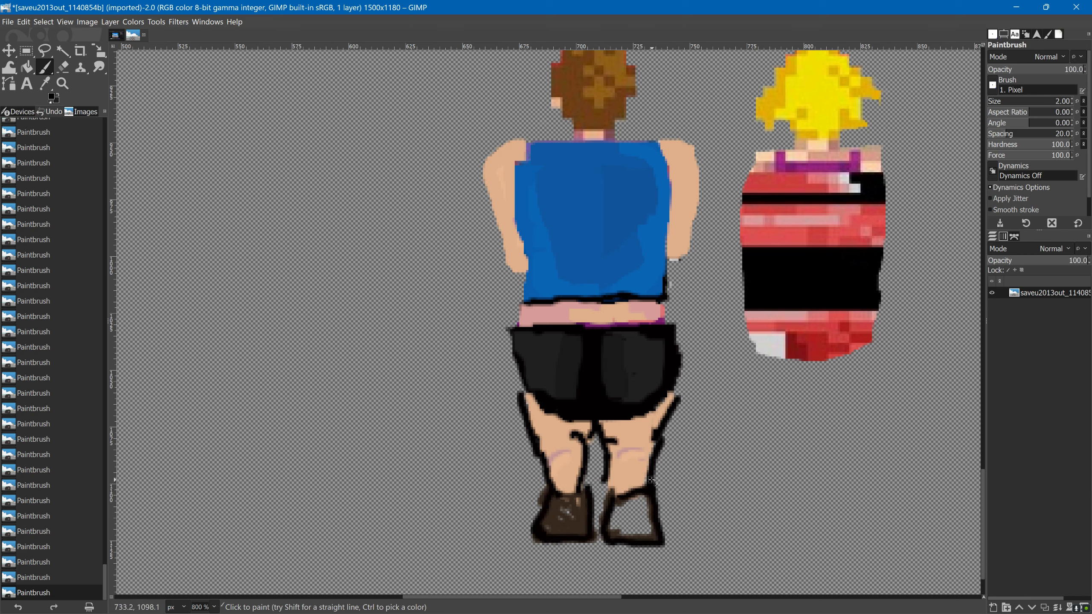
key(shift+e)
drag(600, 430, 606, 482)
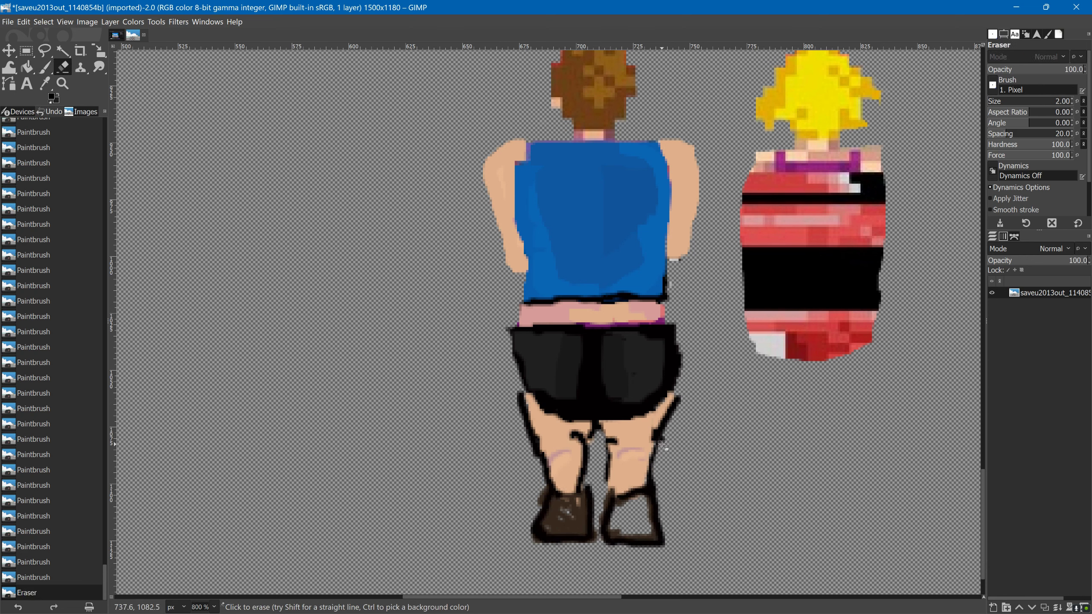
Fill the insides of the shoes with brown shades
key(p)
mouse_move(554, 516)
mouse_down()
mouse_move(574, 531)
mouse_move(575, 486)
mouse_move(555, 528)
mouse_move(642, 533)
mouse_move(649, 495)
mouse_move(581, 518)
mouse_up()
ctrl+click(563, 511)
mouse_move(587, 499)
mouse_down()
mouse_move(576, 532)
mouse_move(592, 523)
mouse_move(551, 478)
mouse_move(572, 492)
mouse_up()
Paint white socks with black top edges above both shoes, undoing misplaced strokes, and fill the left shoe with white
click(52, 96)
key(Return)
key(ctrl+z)
key(ctrl+z)
key(ctrl+z)
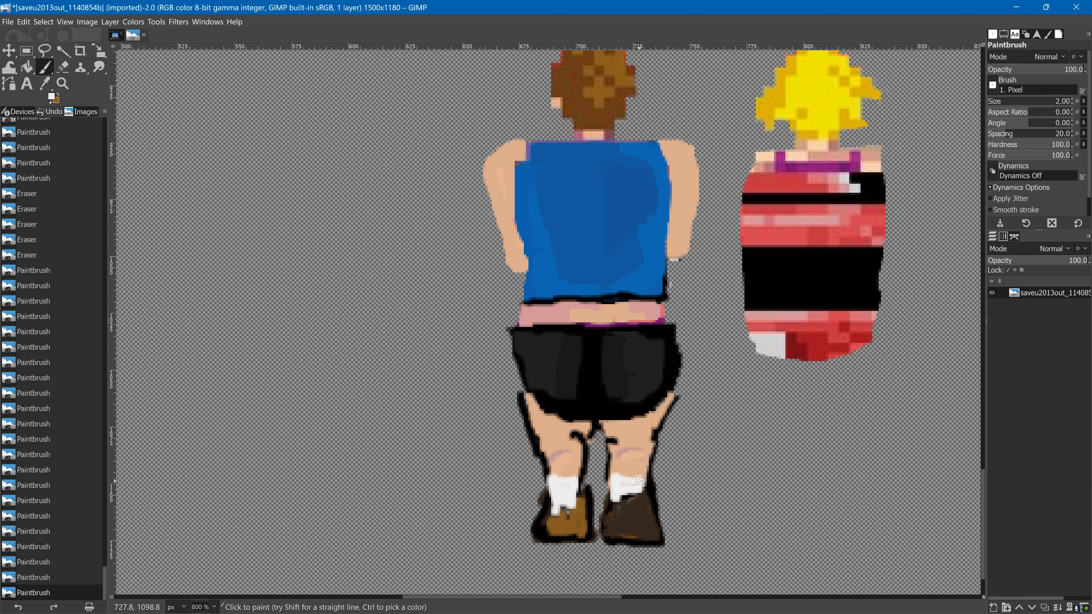
mouse_move(639, 480)
mouse_down()
mouse_move(619, 508)
mouse_move(581, 476)
mouse_move(609, 516)
mouse_move(642, 529)
mouse_up()
drag(593, 522, 583, 500)
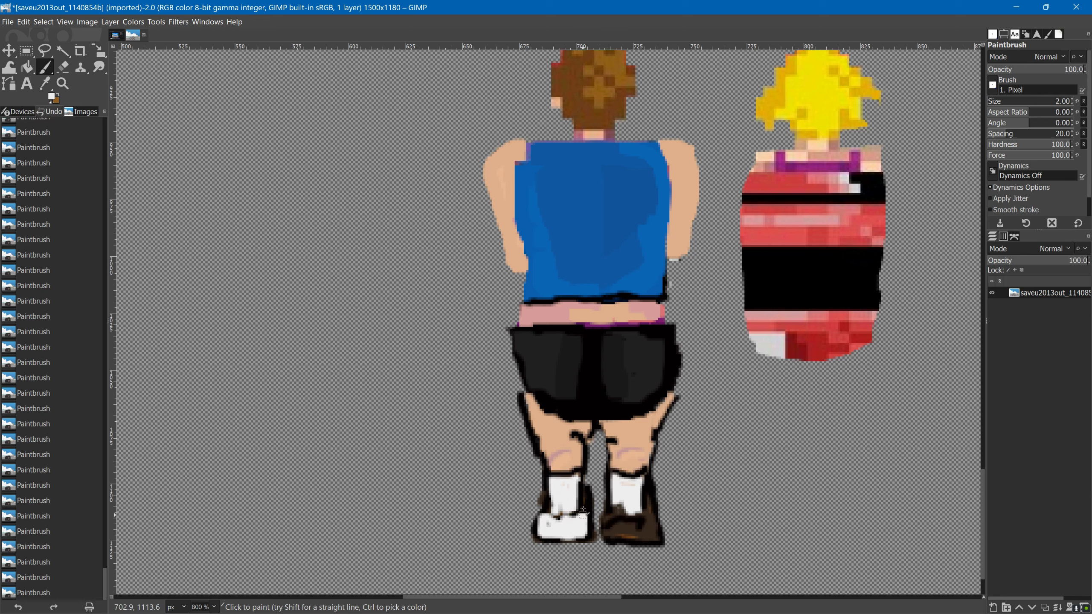
Undo the white fill on the left shoe and shade the shoe with grey and brown patches
key(ctrl+z)
key(ctrl+z)
key(ctrl+z)
key(ctrl+z)
drag(594, 529, 540, 532)
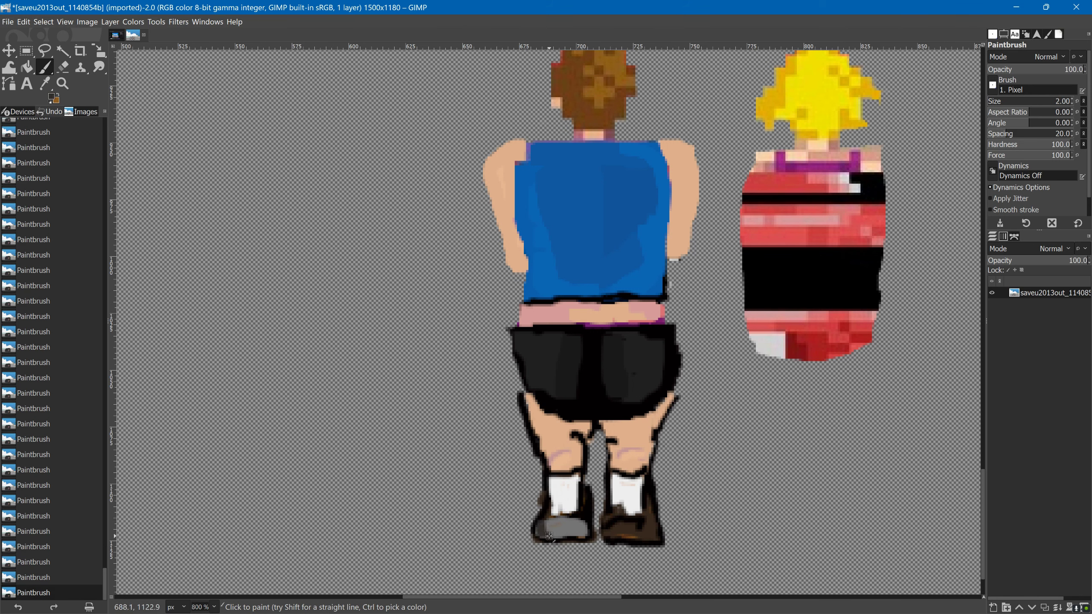
key(ctrl+z)
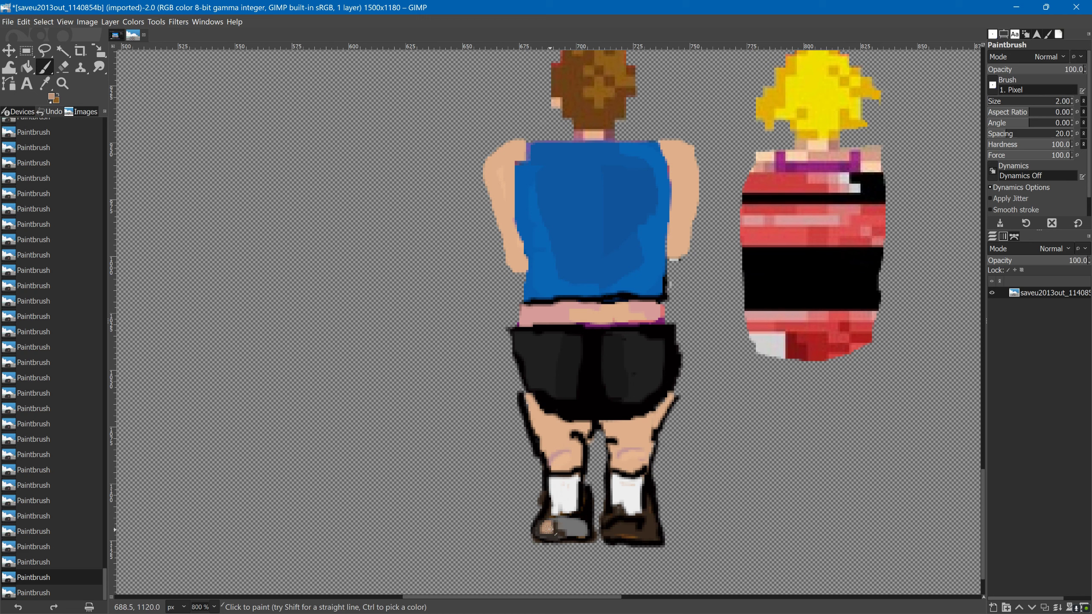
ctrl+click(572, 507)
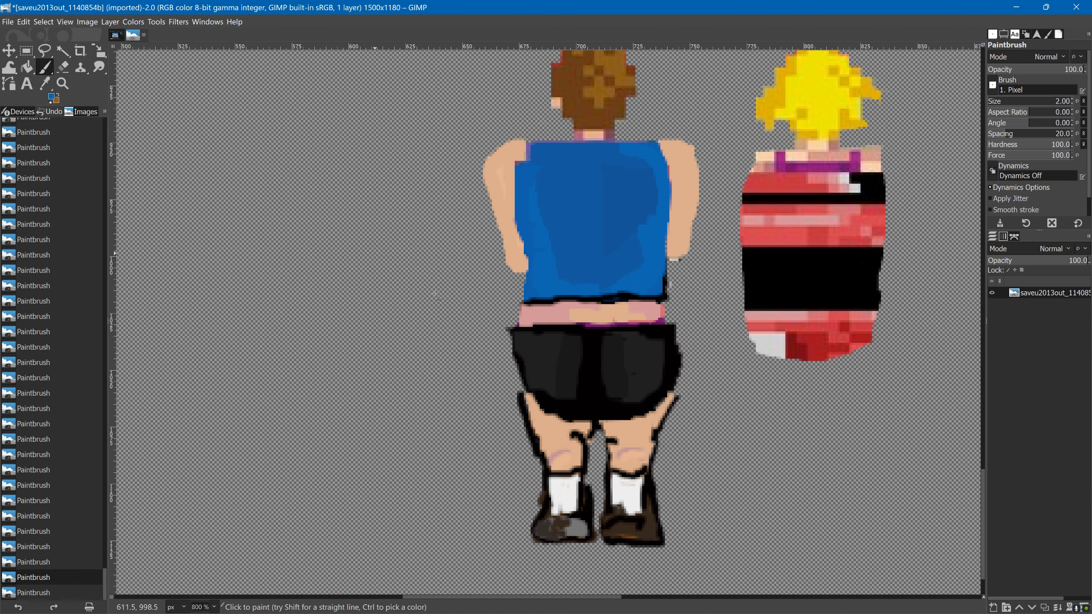
Try extending the grey shading of the left shoe up beside the sock, and undo it
click(52, 97)
click(566, 517)
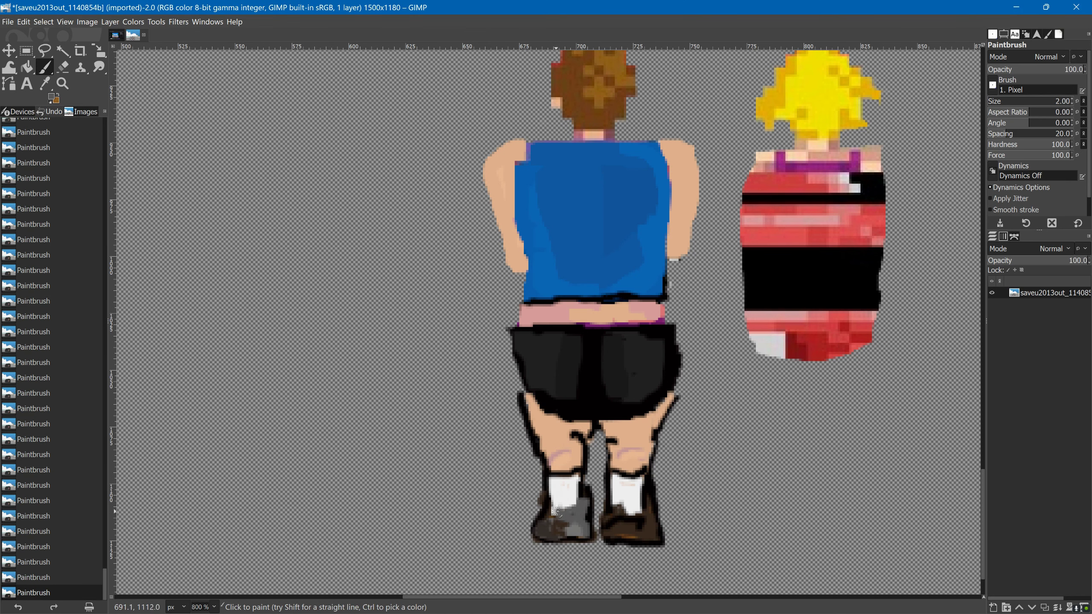
key(ctrl+z)
key(ctrl+y)
key(ctrl+z)
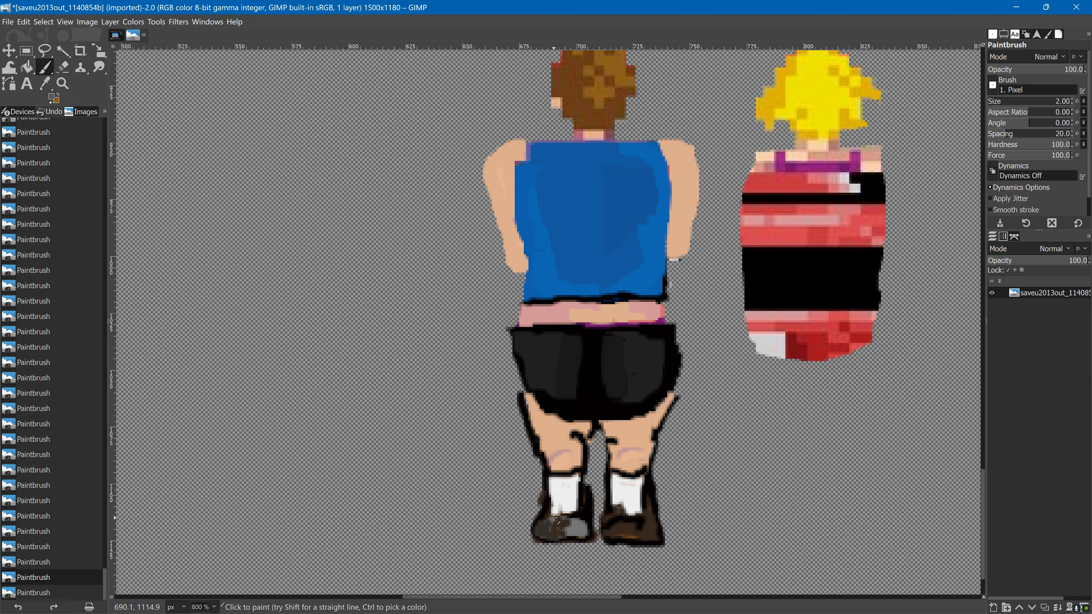
Erase the excess outline around the left sock and shoe to give them a slimmer shape
key(shift+e)
click(578, 484)
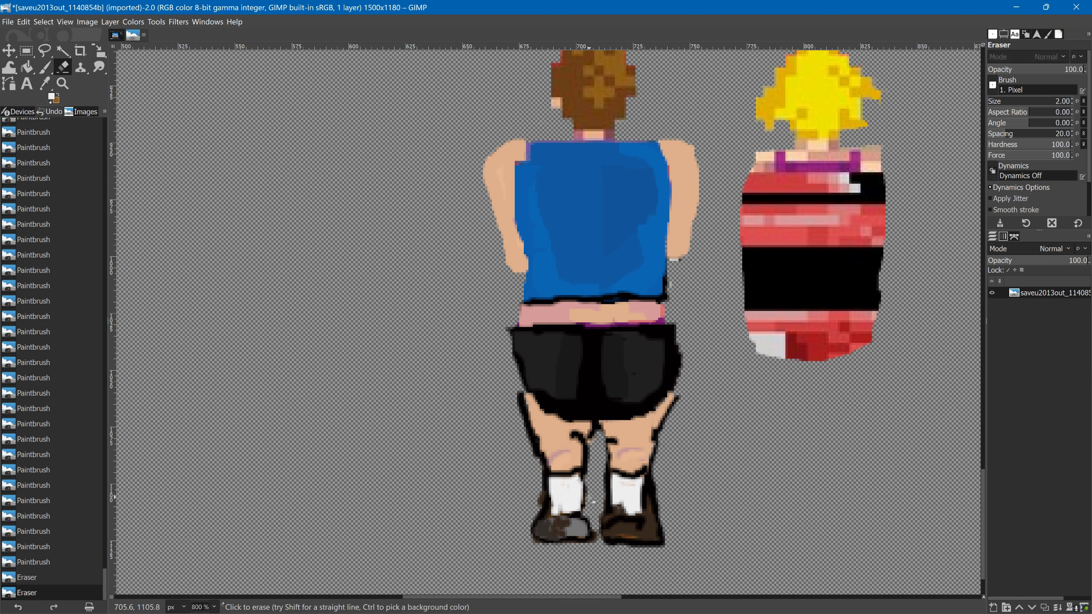
click(587, 475)
click(571, 477)
click(544, 484)
click(539, 473)
click(536, 461)
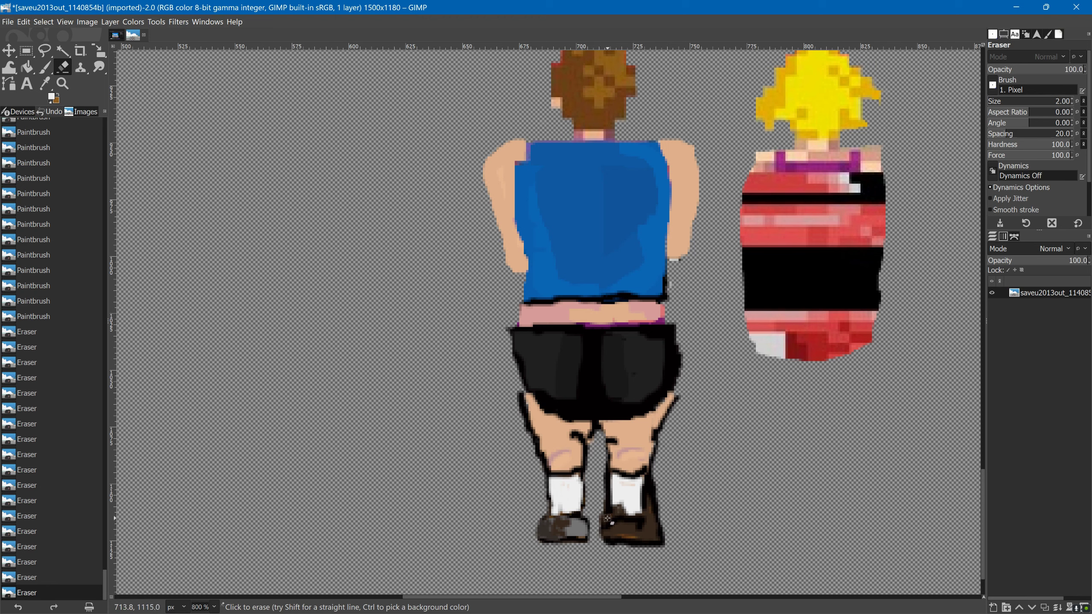
Copy the left lower leg, flip the copy horizontally, place it over the right leg, and turn it into a new layer
key(r)
drag(494, 400, 571, 541)
key(ctrl+c)
key(ctrl+v)
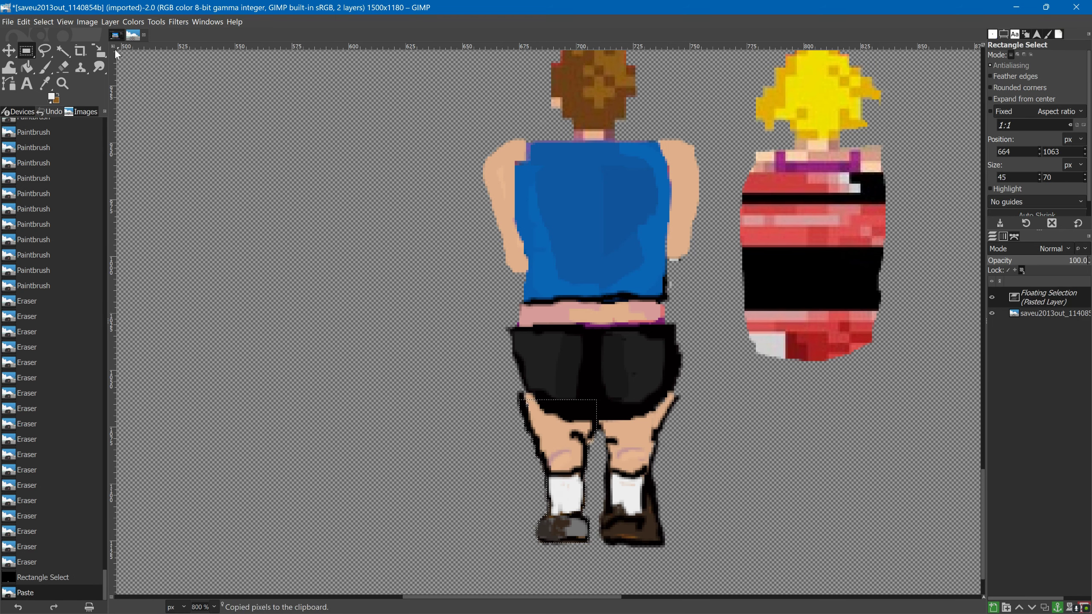
key(shift+f)
click(533, 473)
key(m)
drag(525, 459, 625, 454)
key(shift+e)
key(shift+ctrl+n)
click(644, 538)
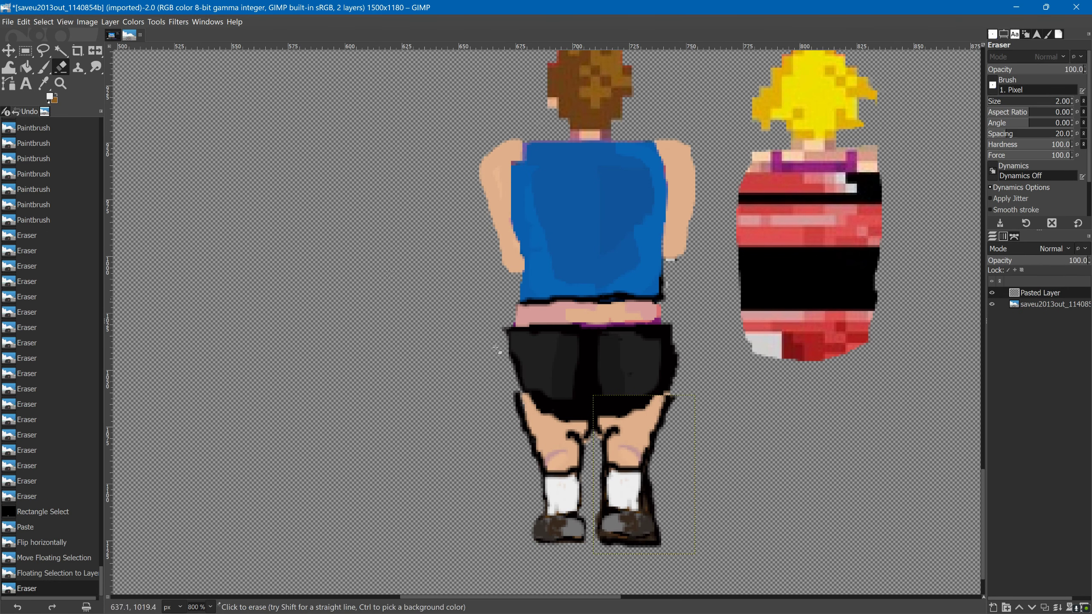
drag(625, 533, 604, 532)
key(ctrl+x)
key(ctrl+x)
click(68, 556)
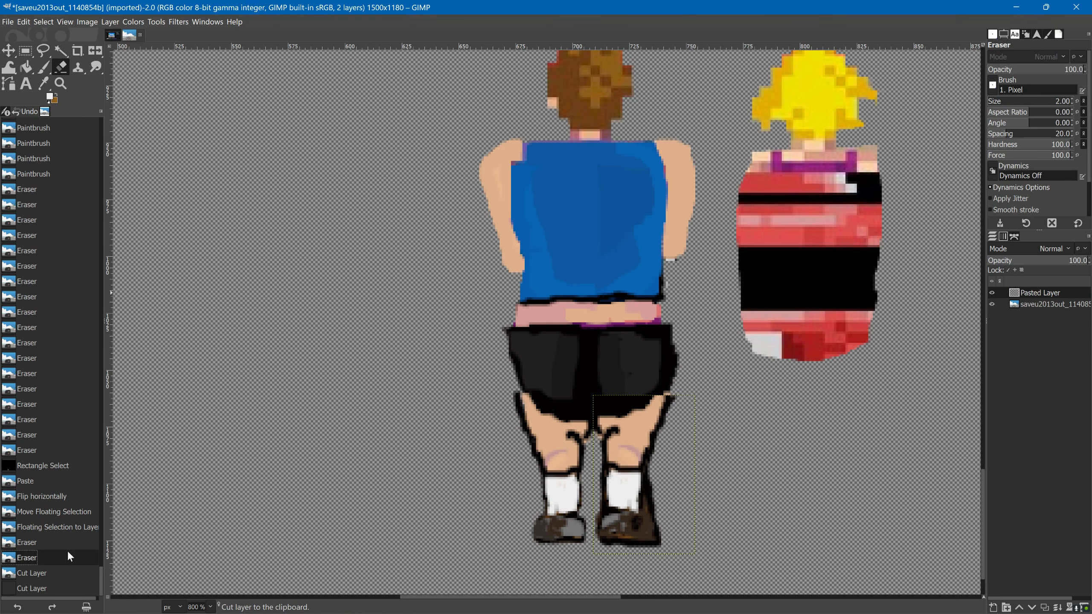
click(66, 525)
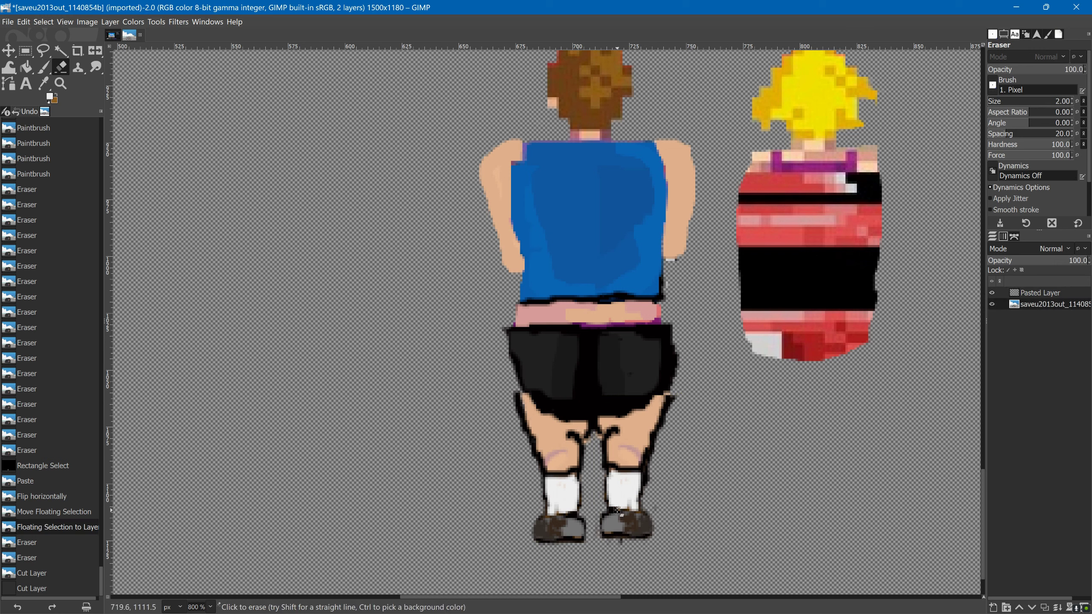
Erase the old right shoe's leftovers on the base layer and fill the outer thigh tops with sampled skin tone
click(654, 463)
key(p)
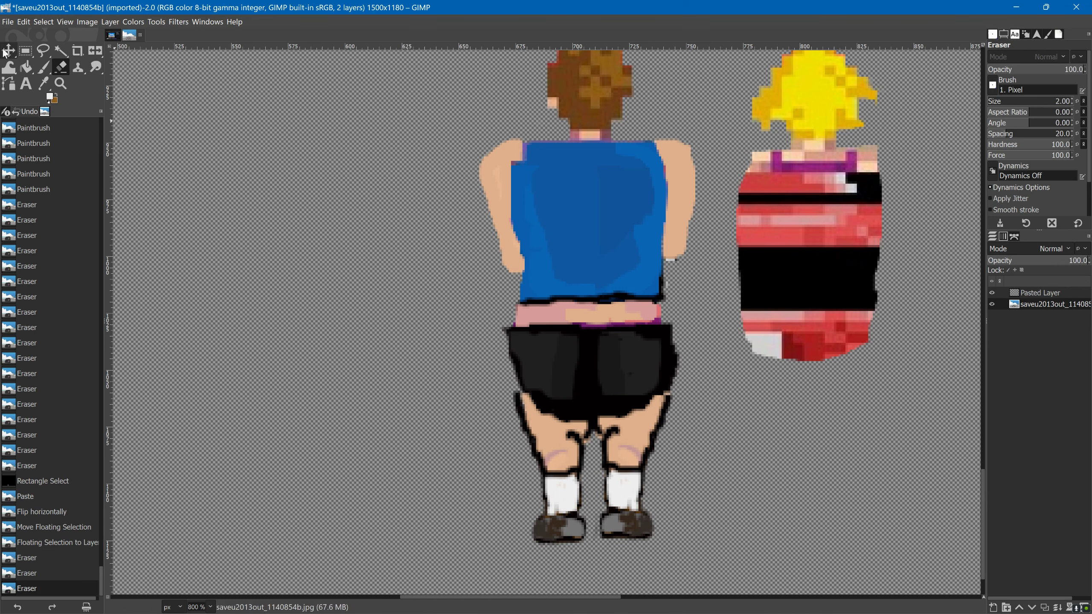
ctrl+click(583, 428)
click(582, 427)
click(552, 428)
click(532, 423)
click(669, 389)
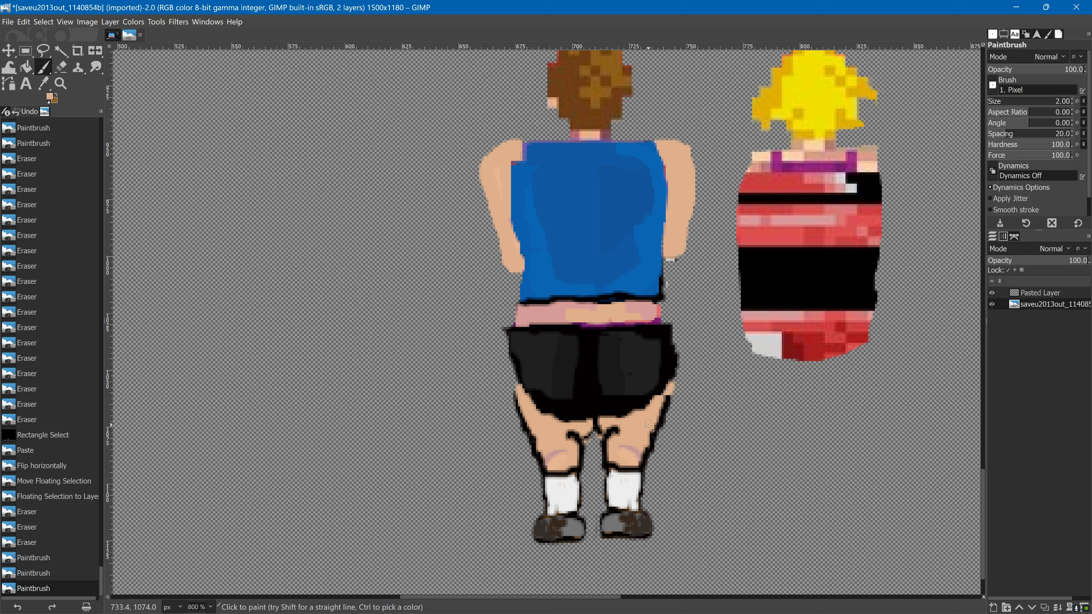
click(666, 400)
Merge the visible layers, and refine the outer thigh edges with skin tone and a black outline, reducing the brush size to 1
right_click(1039, 363)
click(984, 342)
click(665, 406)
click(518, 372)
ctrl+click(516, 405)
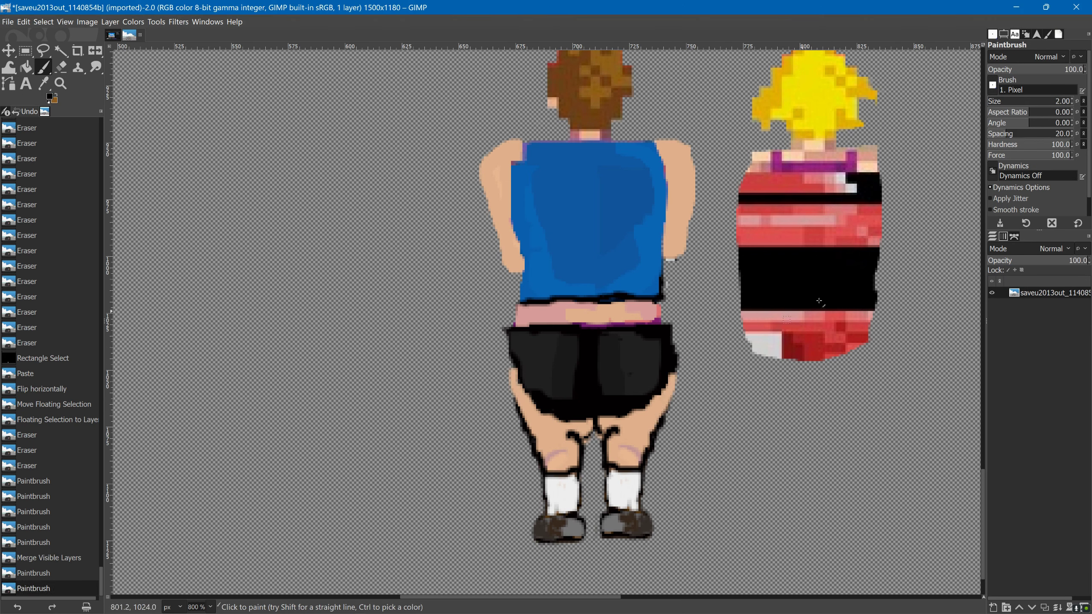
key(bracketleft)
drag(513, 370, 517, 411)
Try drawing black vertical ribs on both white socks at brush size 1, and undo them
click(554, 492)
click(562, 499)
click(559, 490)
click(563, 505)
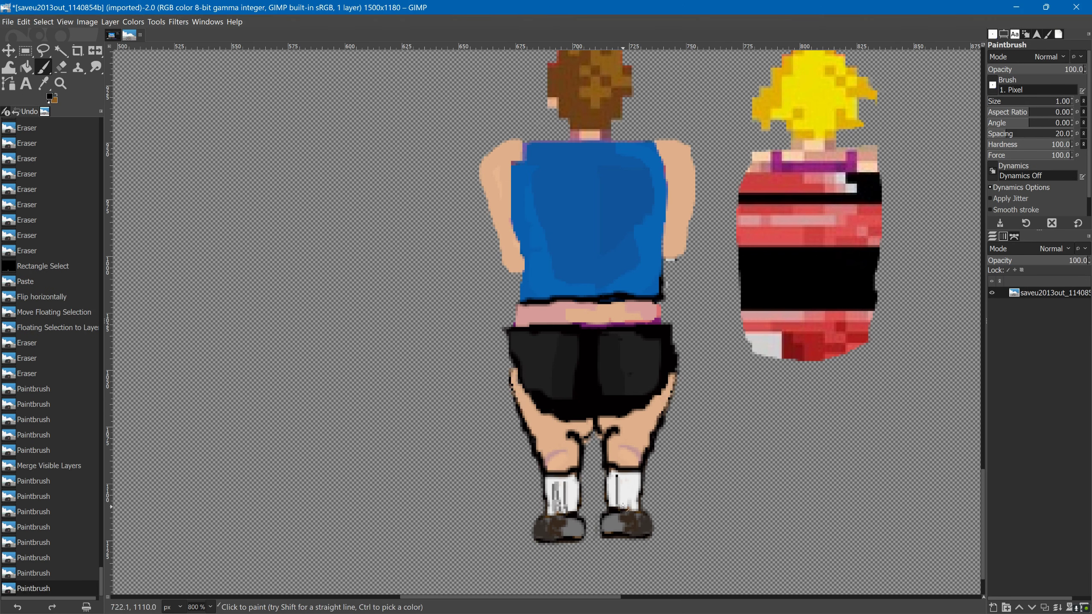
click(623, 490)
click(628, 506)
key(ctrl+z)
key(ctrl+z)
key(ctrl+z)
key(ctrl+z)
key(ctrl+z)
key(ctrl+z)
key(ctrl+z)
key(ctrl+z)
key(ctrl+z)
Draw thin grey vertical ribs down both white socks
drag(552, 481, 555, 510)
mouse_move(559, 479)
mouse_down()
mouse_move(561, 510)
mouse_move(572, 507)
mouse_up()
drag(610, 477, 612, 507)
drag(619, 478, 621, 509)
click(623, 509)
click(625, 510)
Try touching up the right sock and shoe with sampled colours, adding small marks along the ribs and shoe edge
ctrl+click(625, 511)
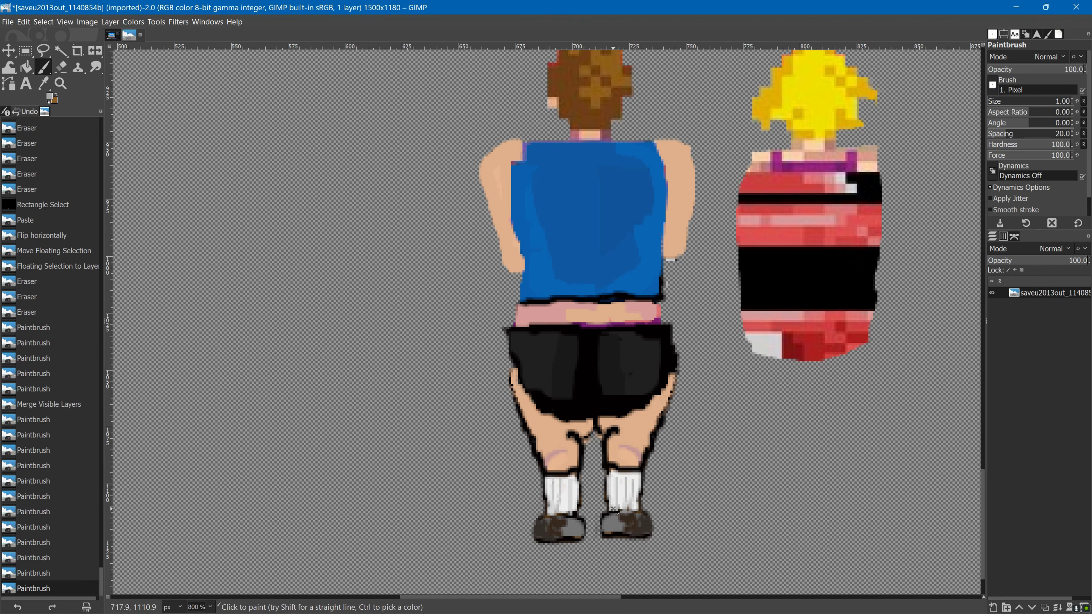
click(623, 513)
click(622, 514)
click(620, 516)
key(ctrl+z)
key(ctrl+z)
key(ctrl+y)
key(ctrl+y)
click(621, 508)
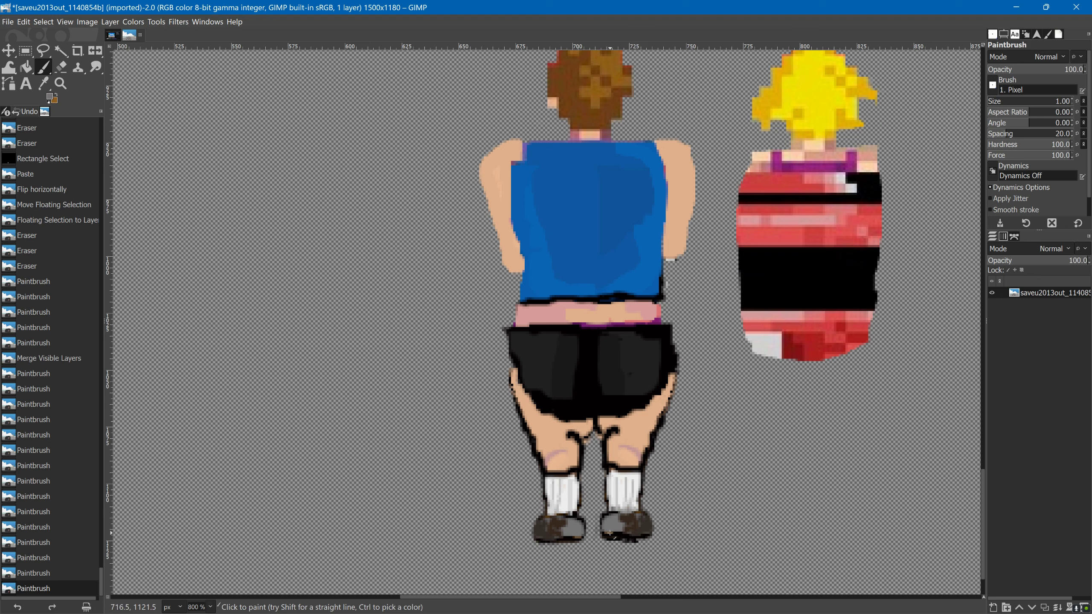
click(622, 499)
ctrl+click(623, 491)
click(622, 488)
click(625, 495)
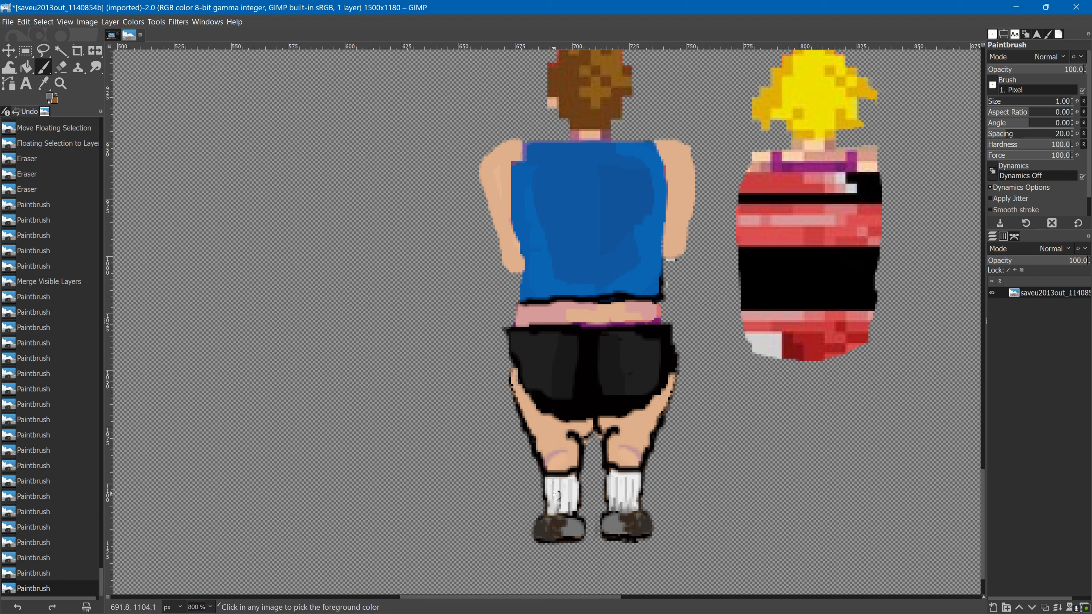
Try painting skin tone along the top edge of the socks, and undo the touch-ups back to the grey ribs
ctrl+click(621, 460)
click(615, 469)
click(618, 469)
click(622, 468)
click(626, 469)
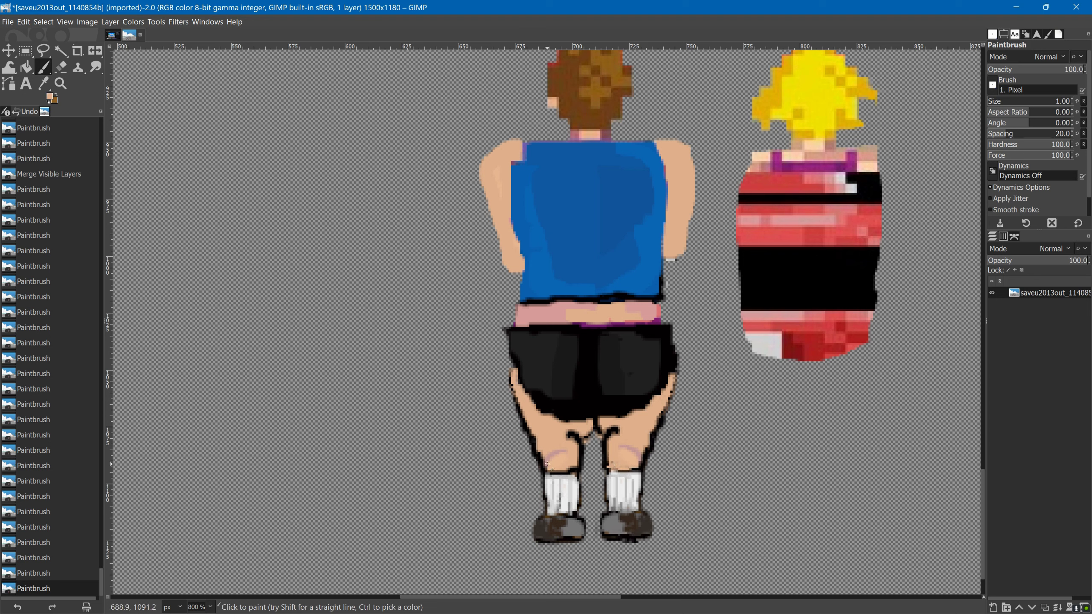
key(ctrl+z)
key(ctrl+z)
key(ctrl+z)
key(ctrl+z)
key(ctrl+z)
key(ctrl+z)
key(ctrl+z)
key(ctrl+z)
key(ctrl+z)
key(ctrl+z)
key(ctrl+z)
key(ctrl+z)
key(ctrl+z)
key(ctrl+z)
key(ctrl+z)
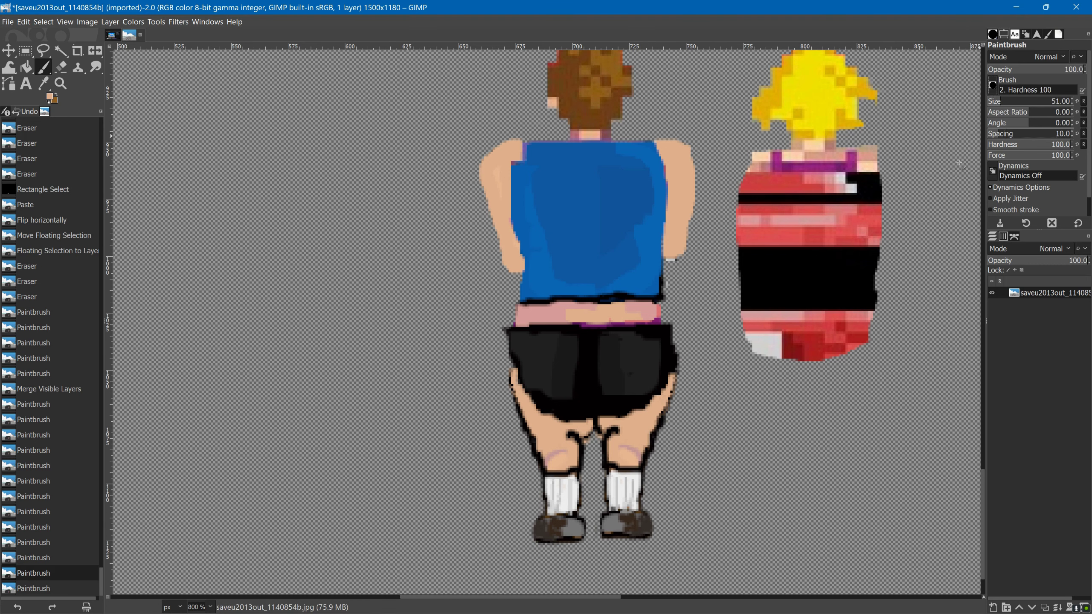
Warp both shoes up into the socks and paint rounded skin-tone feet below them with the Hardness 100 brush at size 12
key(w)
mouse_move(633, 537)
mouse_down()
mouse_move(641, 577)
mouse_move(565, 519)
mouse_up()
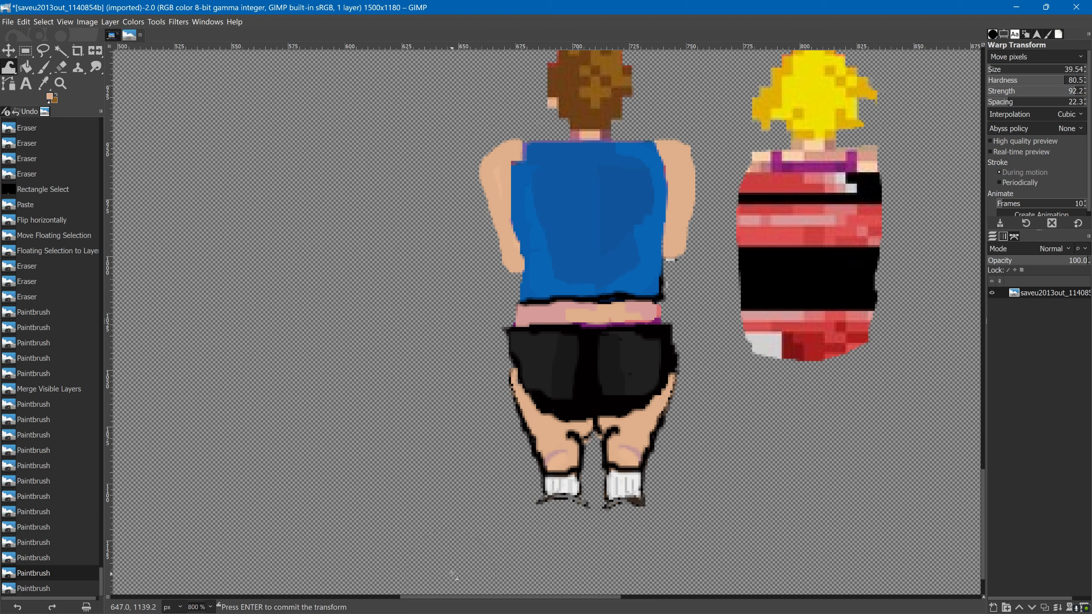
key(p)
click(559, 515)
click(622, 521)
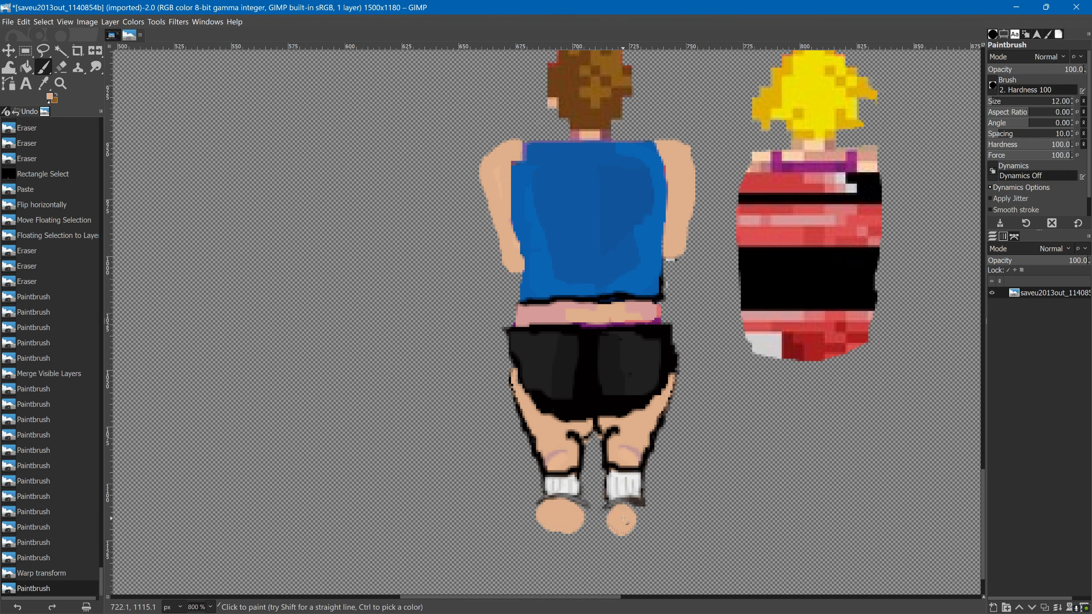
click(632, 518)
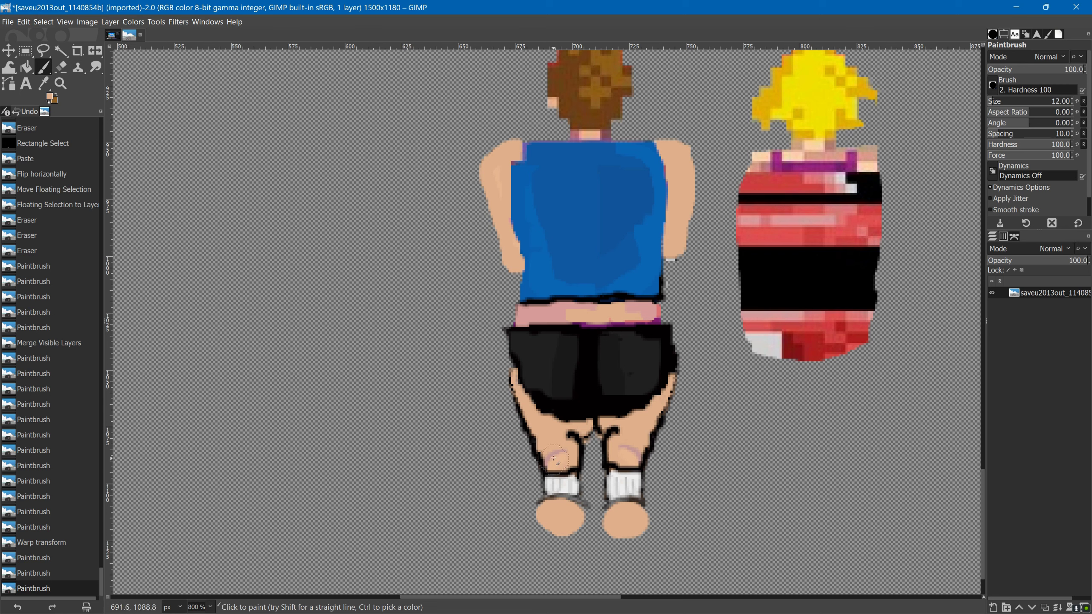
Paint solid black trousers over the brown-haired figure's shorts, legs, socks and feet, adding dark grey down the left leg
key(x)
mouse_move(554, 459)
mouse_down()
mouse_move(559, 434)
mouse_move(563, 490)
mouse_move(555, 430)
mouse_move(532, 396)
mouse_move(627, 452)
mouse_move(627, 516)
mouse_move(589, 443)
mouse_up()
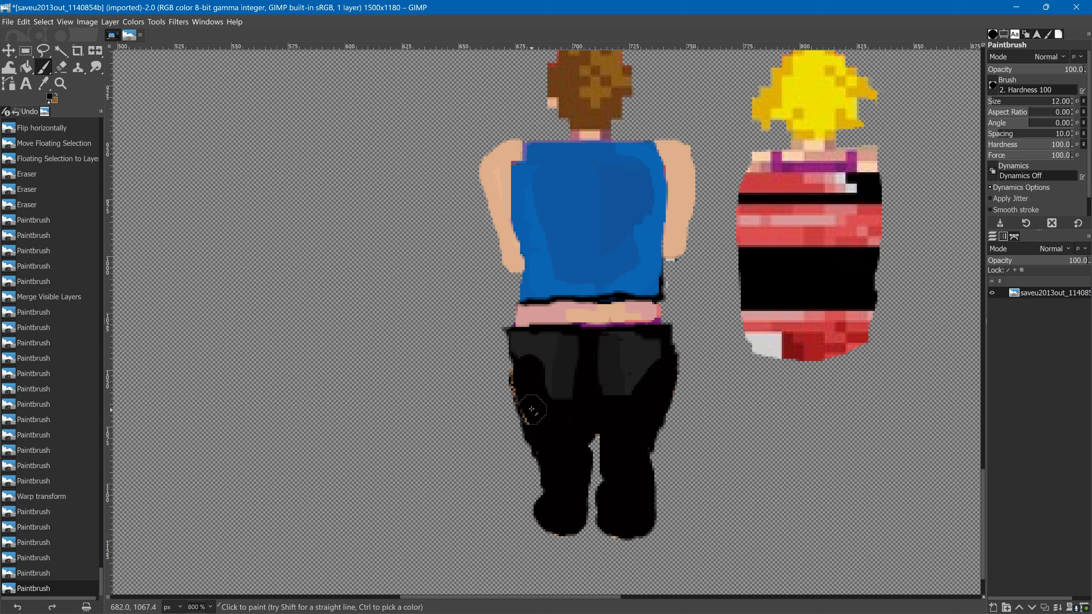
mouse_move(532, 409)
mouse_down()
mouse_move(547, 387)
mouse_move(579, 396)
mouse_move(549, 393)
mouse_move(576, 435)
mouse_up()
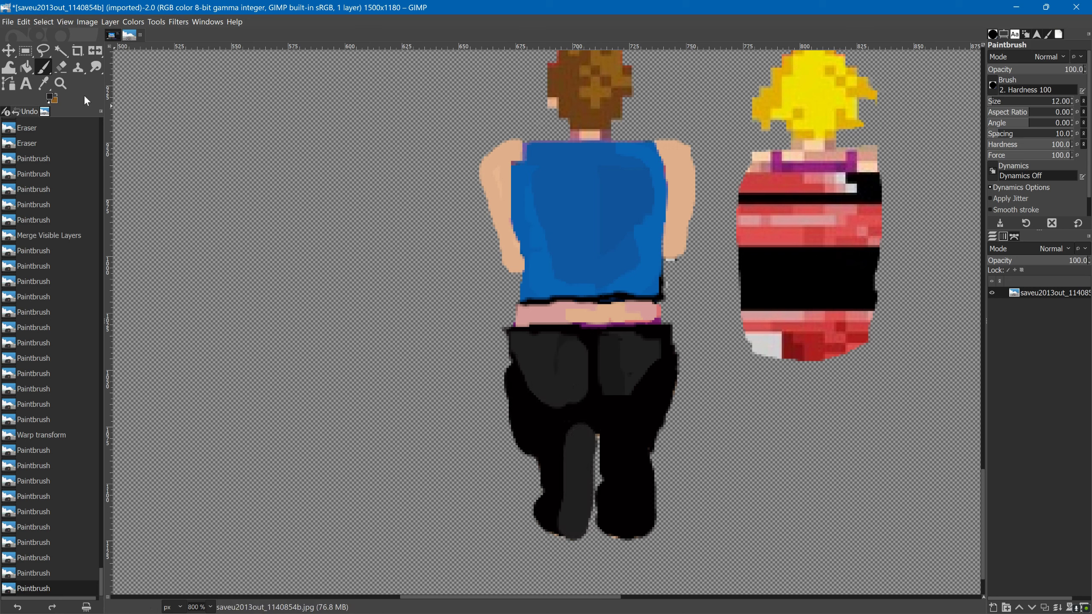
Trace dark grey lines along the trousers' outer edges and across the crotch with the 1. Pixel brush at size 3
click(992, 85)
click(992, 102)
drag(654, 480, 655, 320)
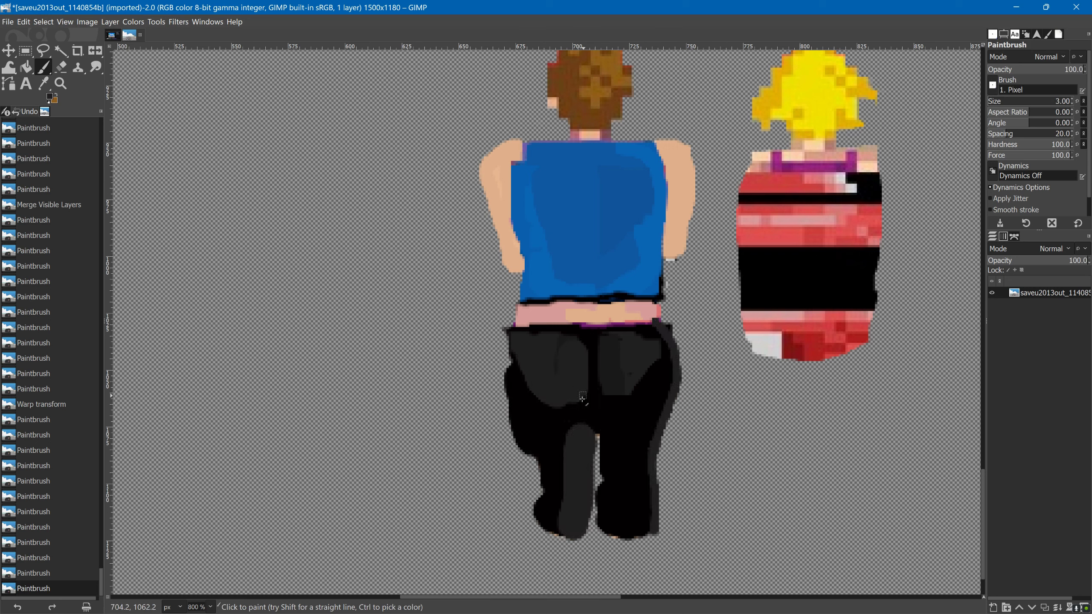
drag(629, 434, 527, 440)
drag(641, 468, 604, 499)
key(ctrl+z)
drag(511, 369, 518, 456)
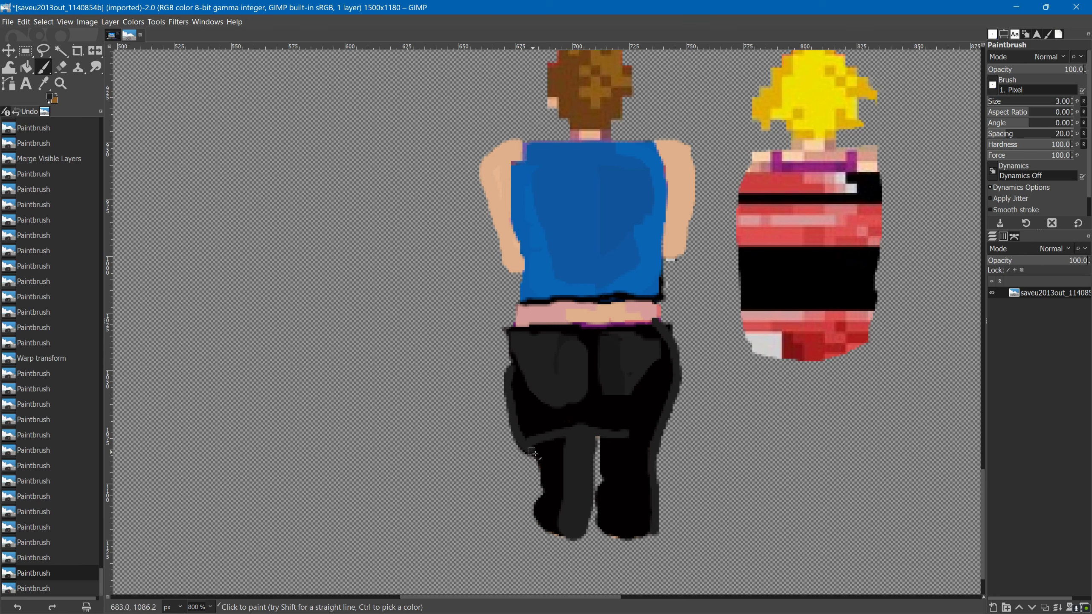
Rework the left trouser leg's black and dark grey shading, enlarging the brush to size 9
drag(543, 499, 558, 516)
mouse_move(560, 477)
mouse_down()
mouse_move(550, 514)
mouse_move(574, 424)
mouse_up()
mouse_move(518, 400)
mouse_down()
mouse_move(591, 416)
mouse_move(559, 506)
mouse_up()
drag(559, 465, 558, 506)
click(1049, 101)
mouse_move(535, 414)
mouse_down()
mouse_move(571, 471)
mouse_move(620, 481)
mouse_move(565, 522)
mouse_up()
Erase a gap between the trouser legs and shade the outer right leg dark grey
key(shift+e)
mouse_move(603, 451)
mouse_down()
mouse_move(594, 458)
mouse_move(600, 531)
mouse_move(609, 458)
mouse_move(609, 535)
mouse_up()
key(p)
drag(664, 377, 631, 523)
mouse_move(557, 489)
mouse_down()
mouse_move(527, 377)
mouse_move(625, 412)
mouse_move(585, 434)
mouse_up()
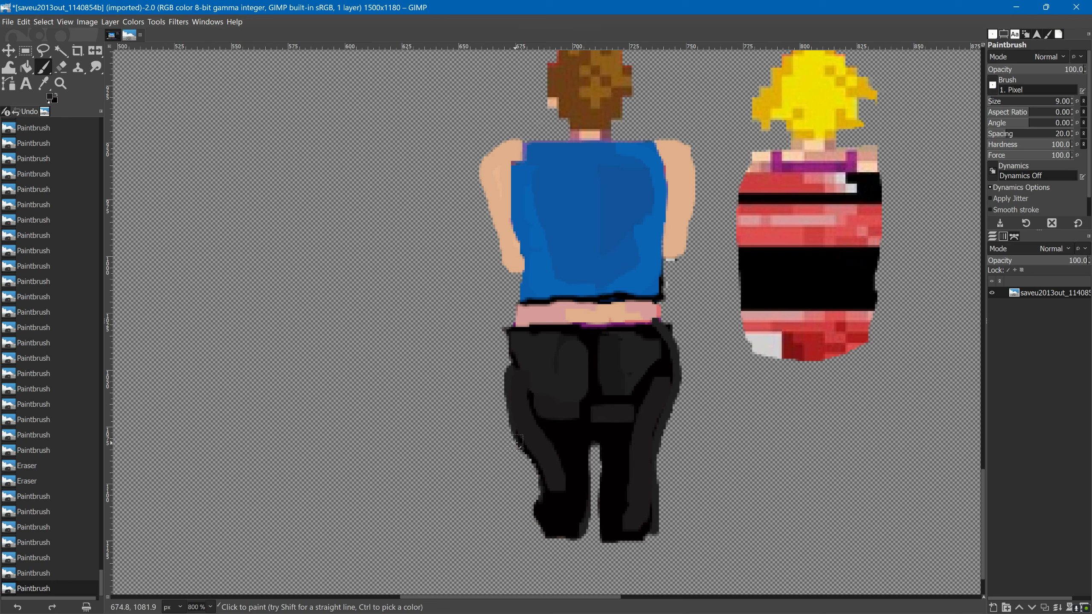
Erase along the outer edges of the trousers to slim the hips and both legs
click(61, 66)
drag(513, 365, 544, 501)
drag(676, 324, 671, 424)
drag(674, 353, 649, 490)
drag(656, 491, 656, 514)
drag(541, 464, 572, 559)
Lengthen both trouser legs downward in black and widen the gap between them by erasing the right leg's inner edge
key(p)
drag(583, 490, 585, 559)
drag(614, 544, 615, 562)
key(shift+e)
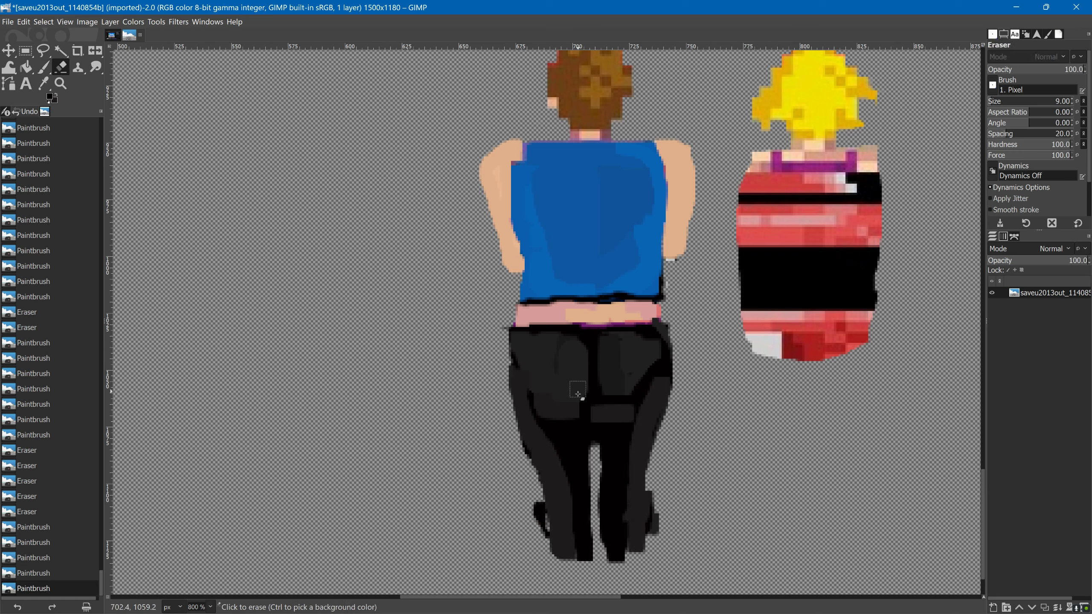
drag(602, 444, 604, 487)
drag(608, 479, 611, 562)
key(p)
drag(619, 445, 620, 557)
Paint a flared dark grey foot on the left leg with the brush reduced to size 5, and erase the excess around it
mouse_move(554, 509)
mouse_down()
mouse_move(538, 531)
mouse_move(550, 547)
mouse_move(578, 514)
mouse_move(539, 525)
mouse_up()
key(bracketleft)
key(bracketleft)
key(bracketleft)
key(bracketleft)
mouse_move(533, 520)
mouse_down()
mouse_move(544, 552)
mouse_move(559, 531)
mouse_move(538, 509)
mouse_move(532, 531)
mouse_up()
key(shift+e)
drag(533, 556, 593, 559)
drag(522, 516, 540, 549)
mouse_move(553, 520)
mouse_down()
mouse_move(556, 532)
mouse_move(533, 545)
mouse_up()
drag(531, 543, 537, 552)
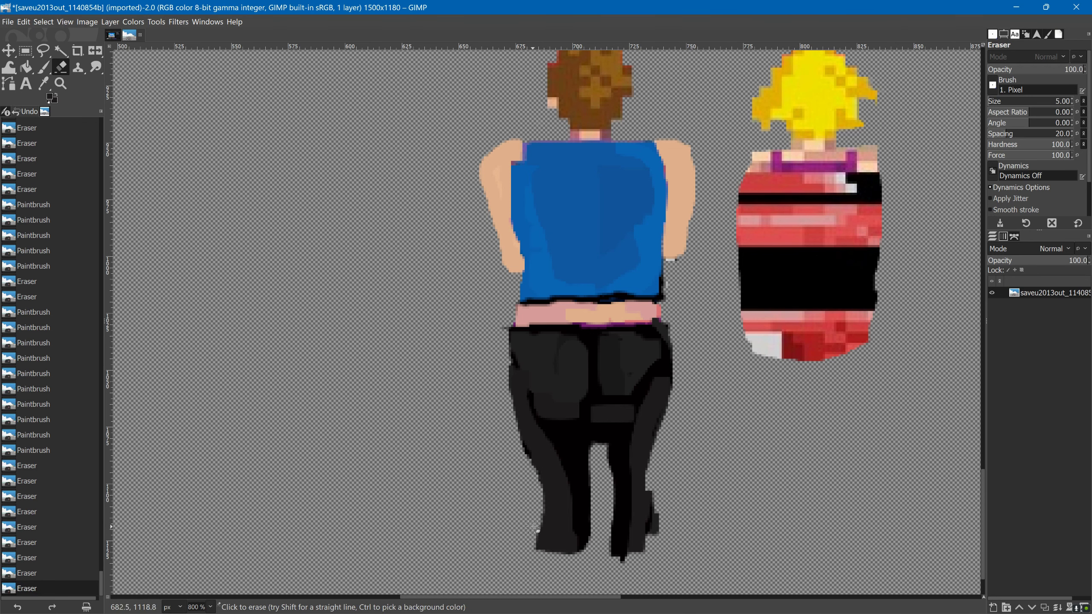
Paint black shoes at the ends of both legs, with a pointed stroke extending below the left one
key(p)
mouse_move(608, 445)
mouse_down()
mouse_move(633, 540)
mouse_move(655, 545)
mouse_move(610, 561)
mouse_move(645, 540)
mouse_move(546, 567)
mouse_up()
mouse_move(572, 550)
mouse_down()
mouse_move(542, 556)
mouse_move(567, 572)
mouse_up()
drag(610, 533, 587, 566)
scroll(576, 525, down, 2)
drag(580, 498, 578, 544)
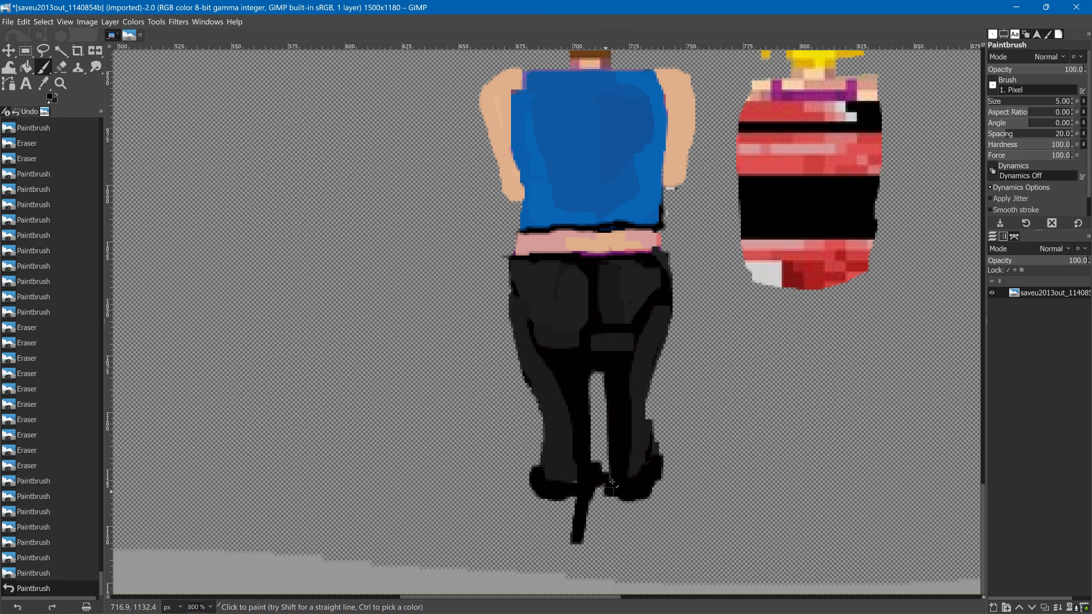
Shade both lower trouser legs with vertical black and dark grey strokes
drag(566, 392, 563, 456)
mouse_move(558, 371)
mouse_down()
mouse_move(552, 443)
mouse_move(567, 483)
mouse_up()
drag(634, 374, 632, 435)
drag(628, 507, 636, 477)
mouse_move(636, 473)
mouse_down()
mouse_move(640, 394)
mouse_move(615, 490)
mouse_up()
drag(611, 372, 612, 386)
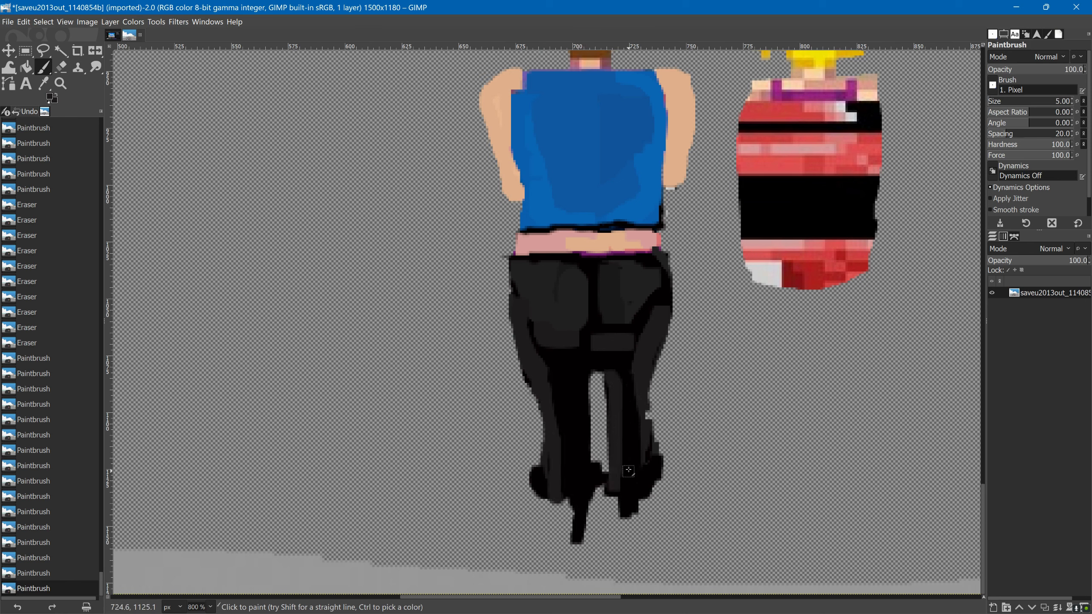
drag(648, 430, 649, 485)
Erase the protruding black shoe shapes and clean the outlines of both trouser hems
key(shift+e)
drag(535, 467, 535, 500)
drag(579, 513, 579, 527)
mouse_move(606, 464)
mouse_down()
mouse_move(599, 485)
mouse_move(632, 516)
mouse_up()
drag(656, 478, 647, 386)
key(p)
key(shift+e)
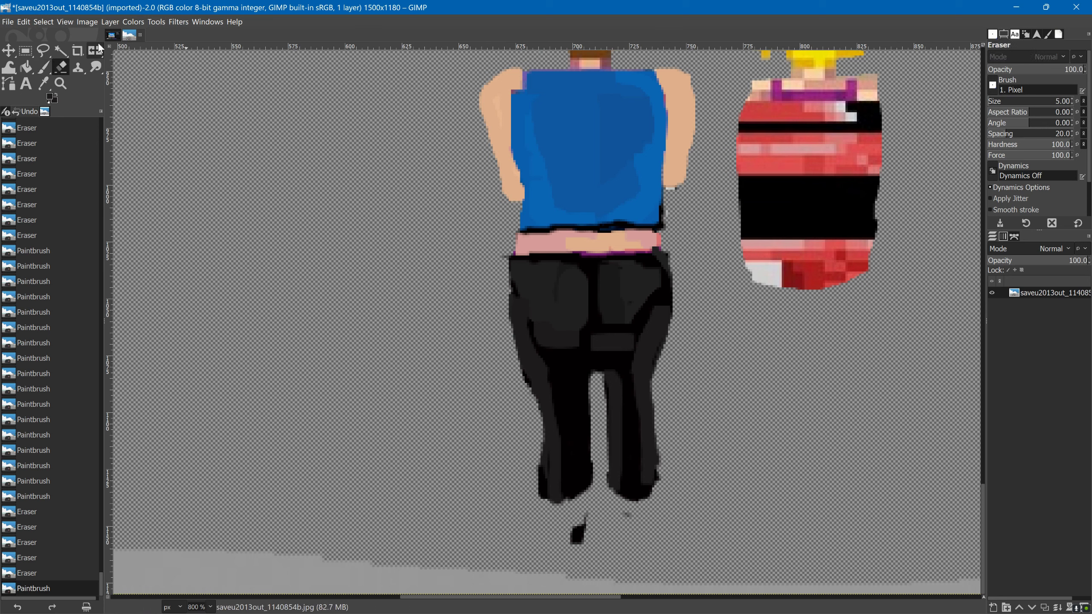
Paint dark grey shoes with black soles below both trouser legs, and erase the stray marks around them
key(p)
mouse_move(560, 493)
mouse_down()
mouse_move(577, 500)
mouse_move(546, 516)
mouse_move(591, 495)
mouse_move(642, 501)
mouse_up()
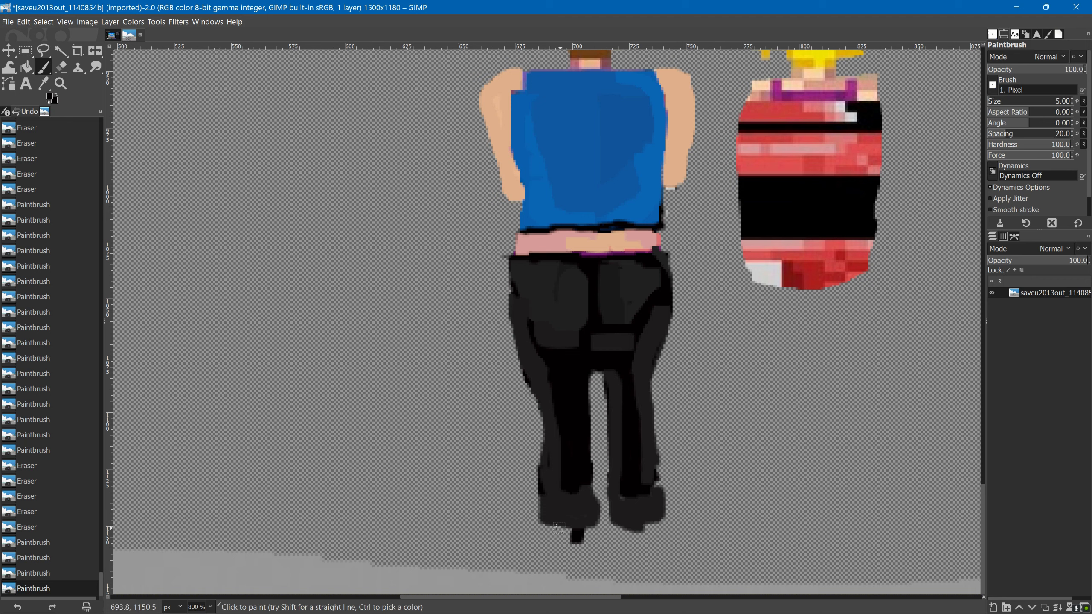
drag(558, 526, 595, 527)
drag(615, 529, 670, 518)
key(shift+e)
drag(539, 468, 571, 535)
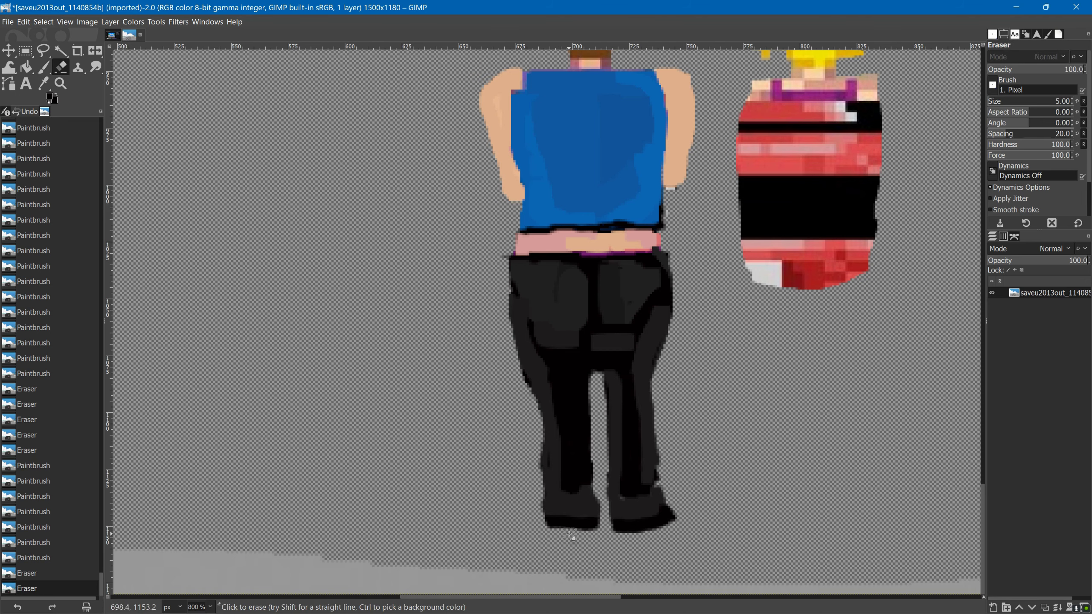
Sample the blonde figure's skin tone and paint it over her shoulders, upper back and upper arms
scroll(587, 272, up, 3)
scroll(587, 272, right, 2)
mouse_move(732, 181)
mouse_down()
mouse_move(711, 178)
mouse_move(816, 172)
mouse_up()
key(p)
ctrl+click(761, 166)
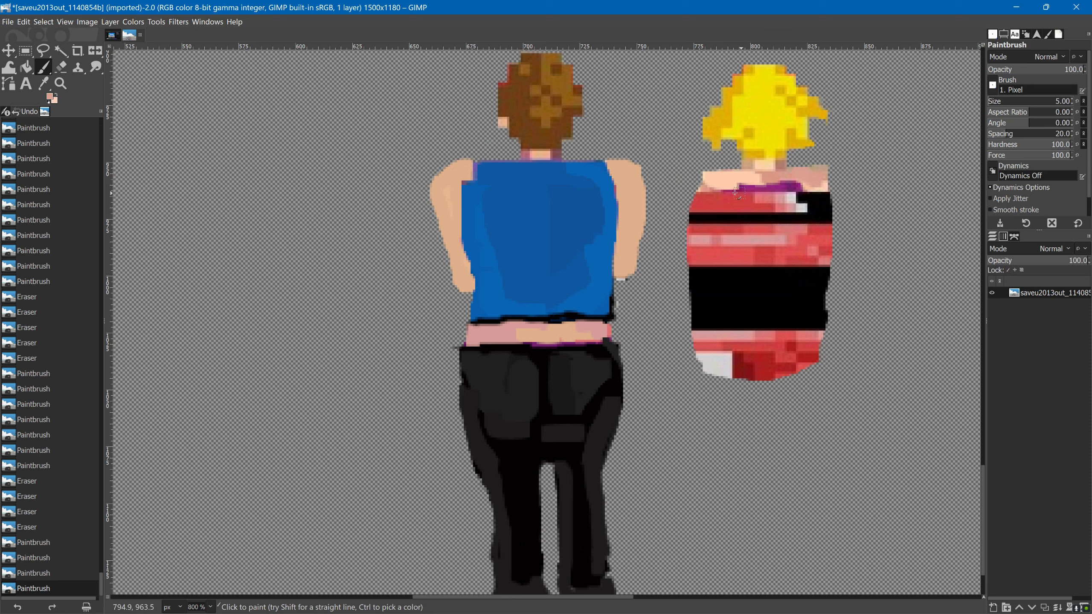
mouse_move(717, 183)
mouse_down()
mouse_move(759, 256)
mouse_move(707, 188)
mouse_move(726, 297)
mouse_up()
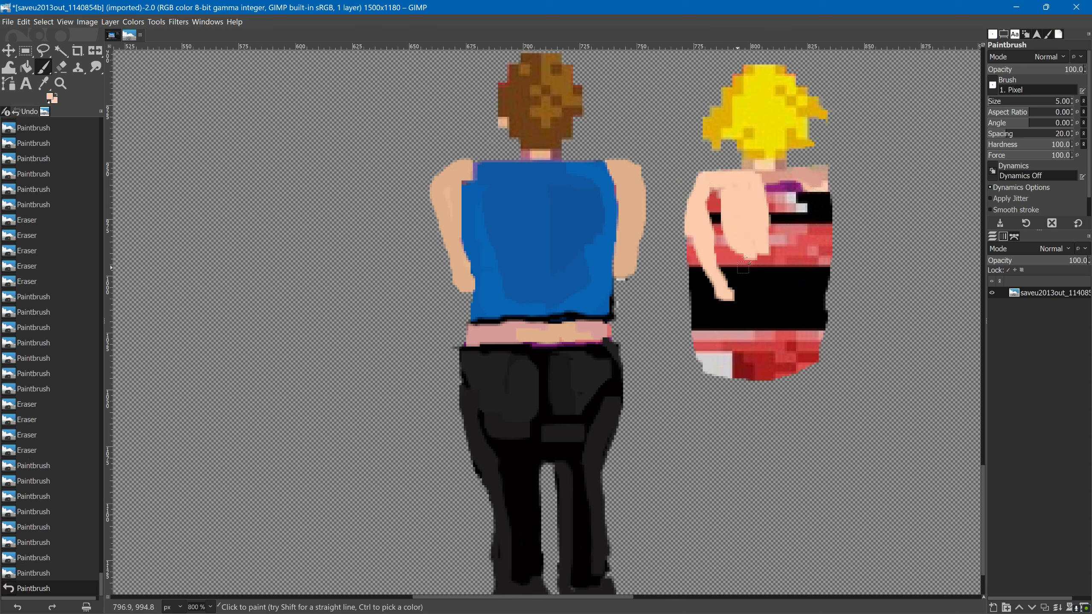
mouse_move(761, 172)
mouse_down()
mouse_move(821, 215)
mouse_move(809, 306)
mouse_move(765, 284)
mouse_up()
drag(700, 207, 739, 297)
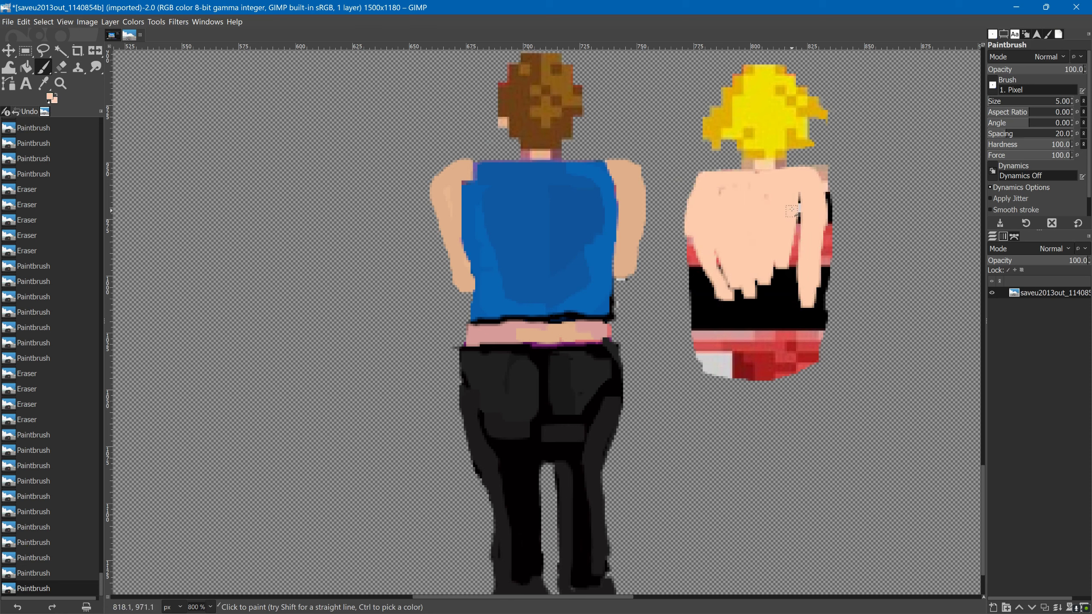
Extend the blonde figure's arms down to the hands and paint her waist, hips and right leg in skin tone
mouse_move(757, 211)
mouse_down()
mouse_move(787, 301)
mouse_move(820, 265)
mouse_move(872, 344)
mouse_up()
drag(684, 361, 715, 294)
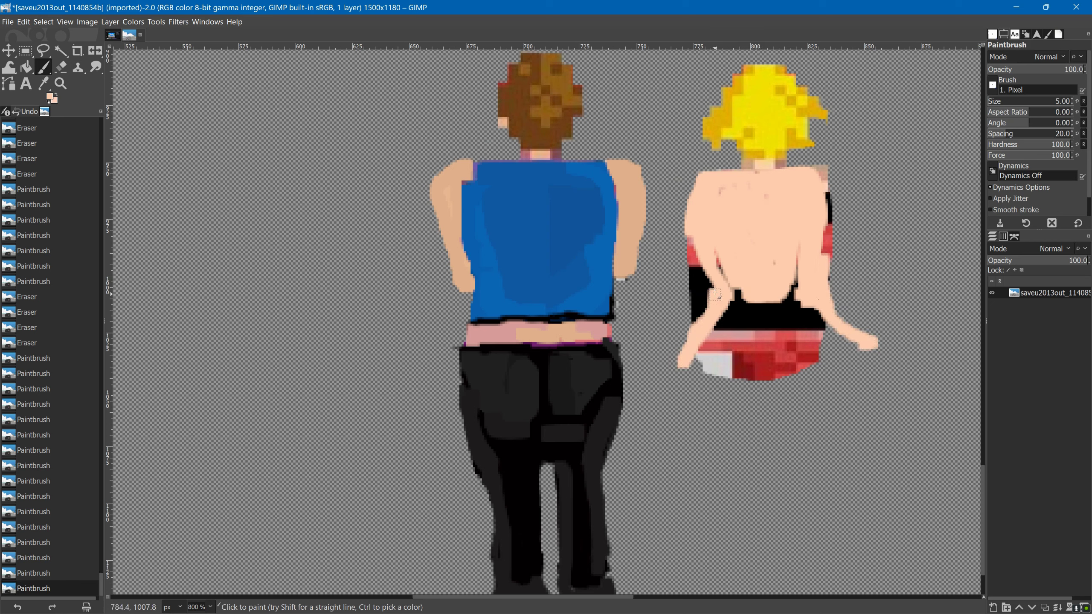
drag(685, 200, 697, 370)
drag(826, 191, 825, 254)
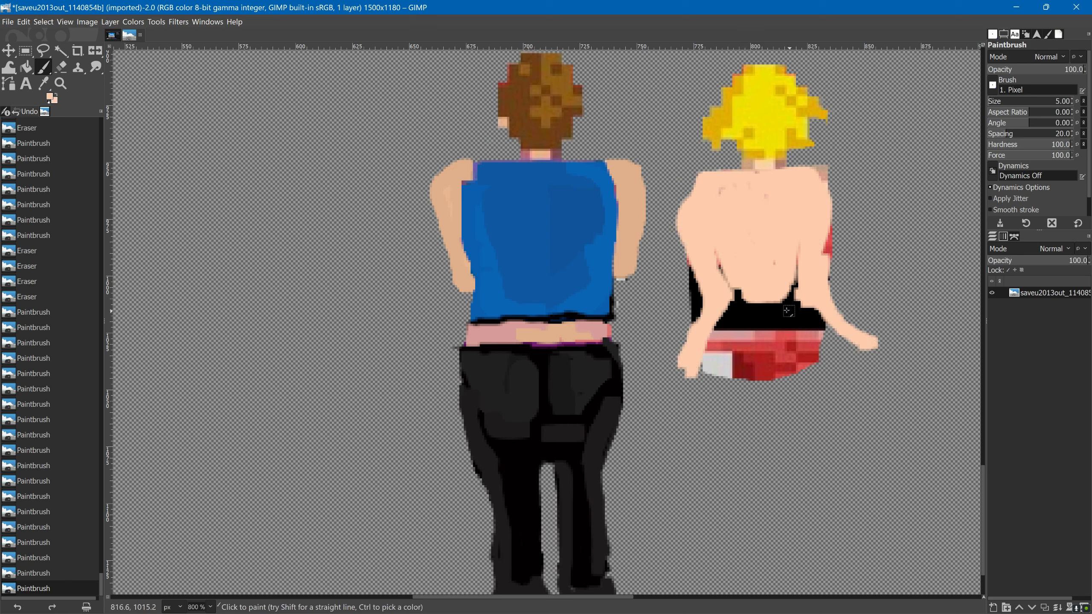
drag(756, 316, 774, 297)
mouse_move(730, 280)
mouse_down()
mouse_move(796, 340)
mouse_move(776, 357)
mouse_move(800, 516)
mouse_up()
Try painting the blonde figure's left leg and a red mark between the legs, and undo the strokes
drag(726, 387, 752, 572)
mouse_move(761, 387)
mouse_down()
mouse_move(752, 574)
mouse_move(795, 393)
mouse_up()
key(ctrl+z)
key(ctrl+z)
key(ctrl+z)
key(ctrl+shift+r)
key(x)
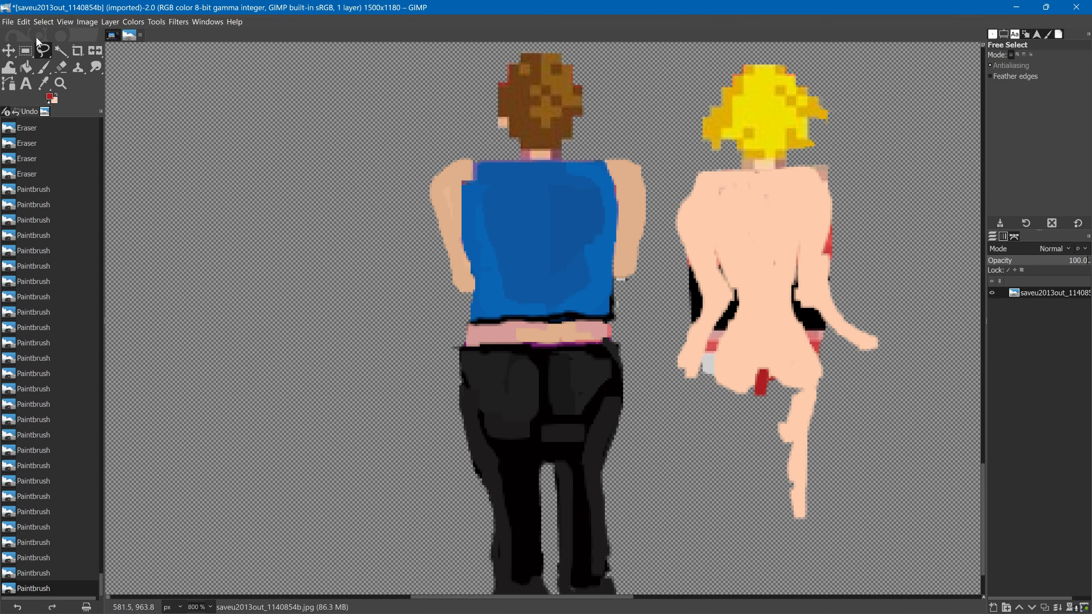
click(23, 21)
key(Escape)
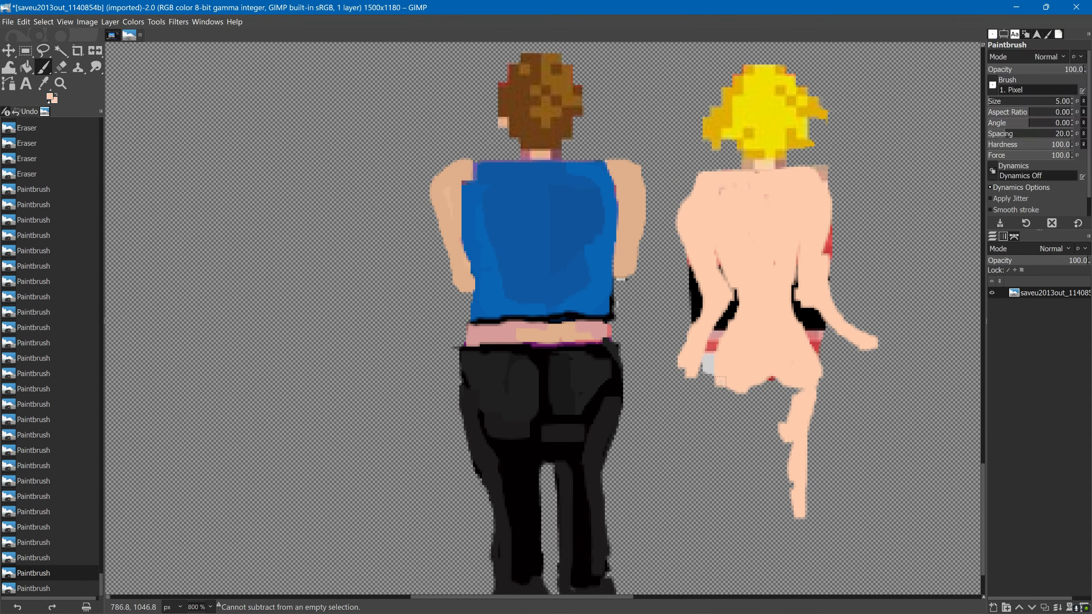
Outline the blonde figure's left leg with straight skin-tone lines and fill it in
click(719, 381)
shift+click(746, 521)
shift+click(754, 557)
shift+click(760, 389)
shift+click(738, 392)
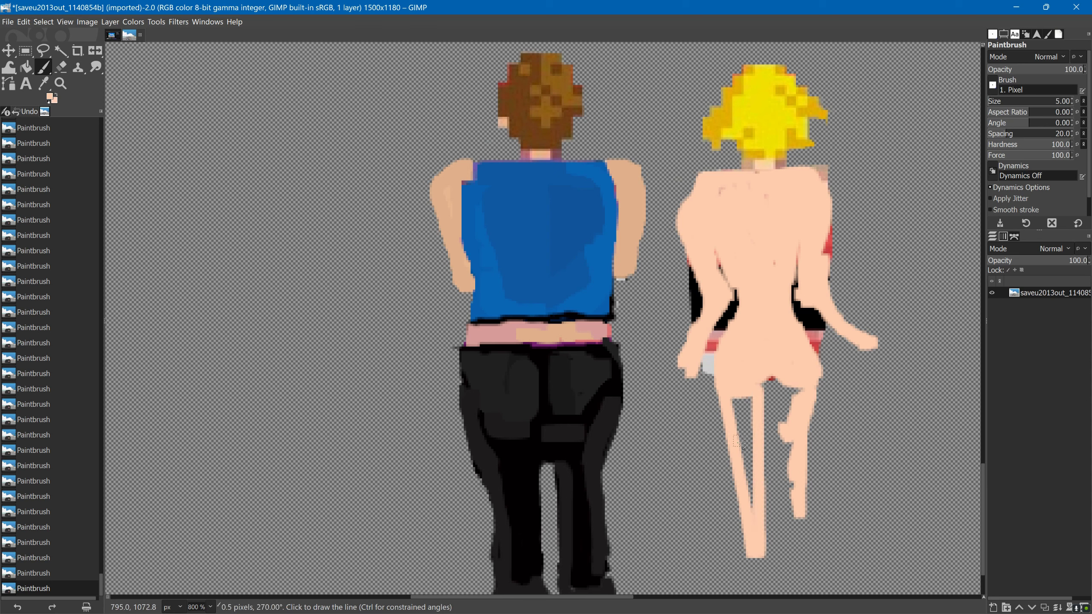
drag(738, 444, 754, 503)
Straighten the blonde figure's right leg, extend it to match the left one and fill it with skin tone
shift+click(799, 543)
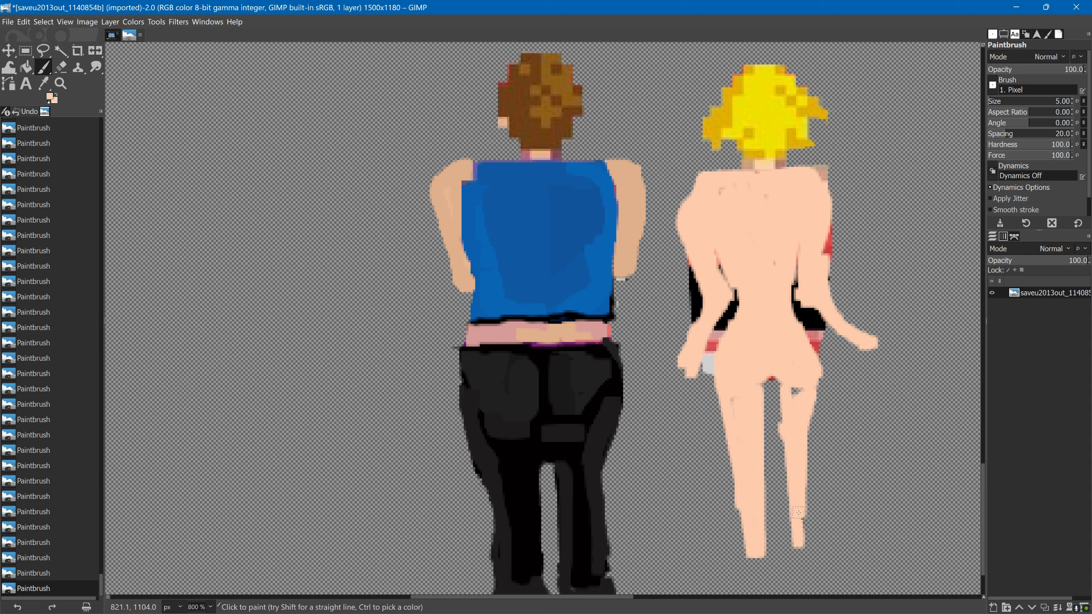
key(shift+e)
shift+click(785, 523)
key(p)
click(818, 393)
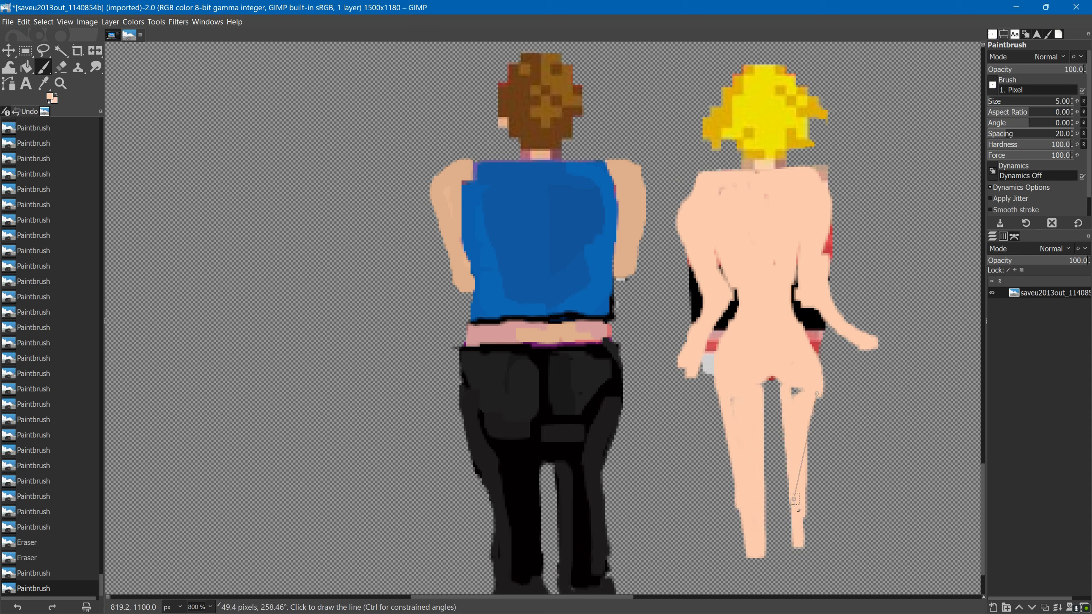
shift+click(812, 559)
shift+click(789, 551)
drag(783, 414, 787, 559)
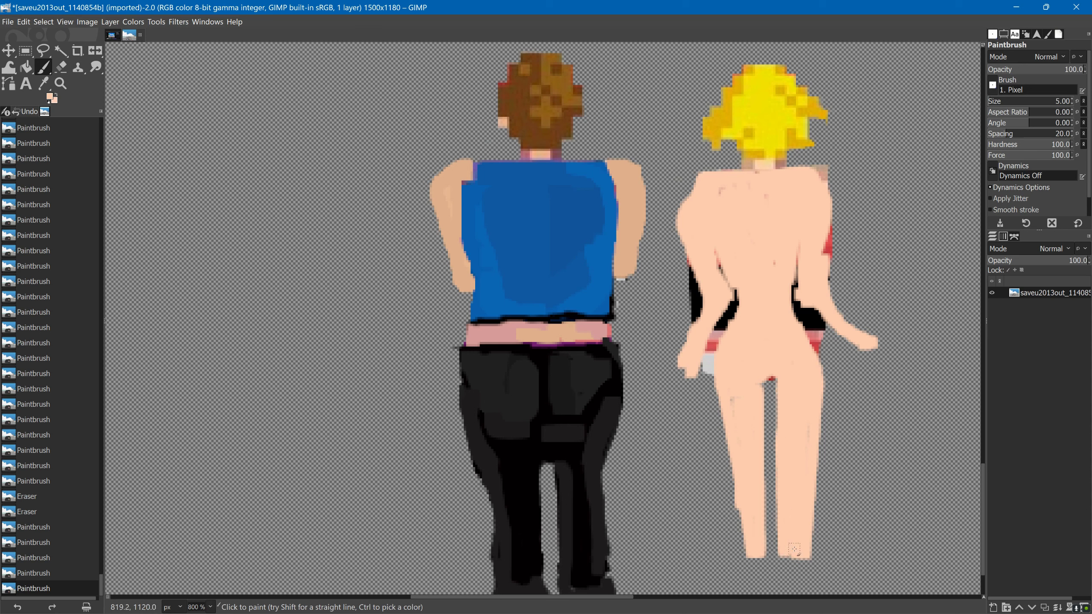
Erase along the right leg's outer edge and remove the old clothing beside the right hip
key(shift+e)
click(829, 366)
shift+click(819, 464)
shift+click(805, 561)
click(809, 318)
drag(813, 344, 801, 320)
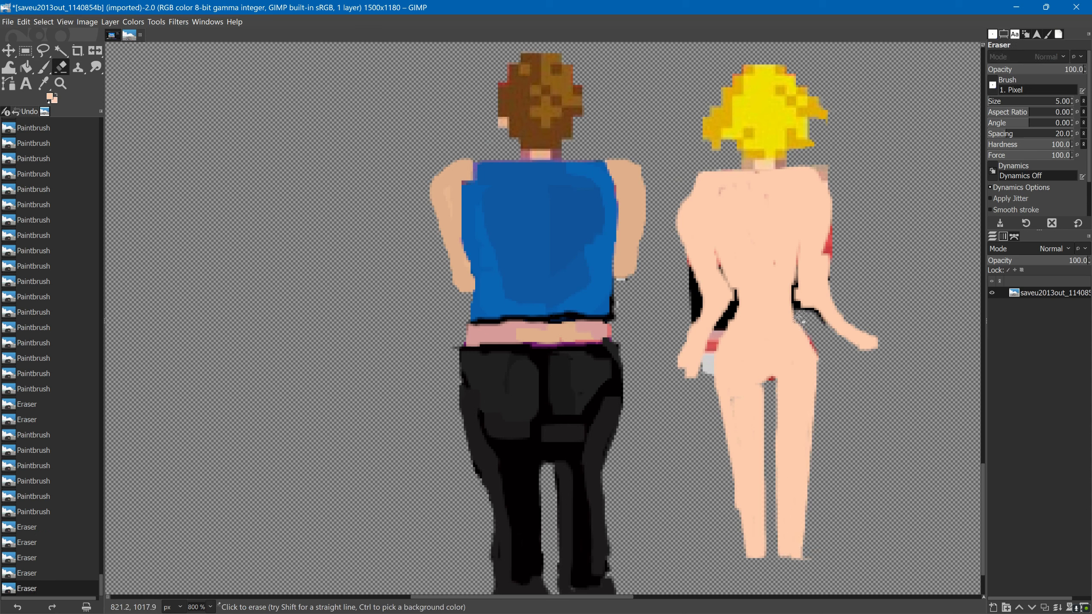
Erase gaps between both arms and the blonde figure's torso, and trim the left hand and forearm
click(803, 309)
shift+click(798, 276)
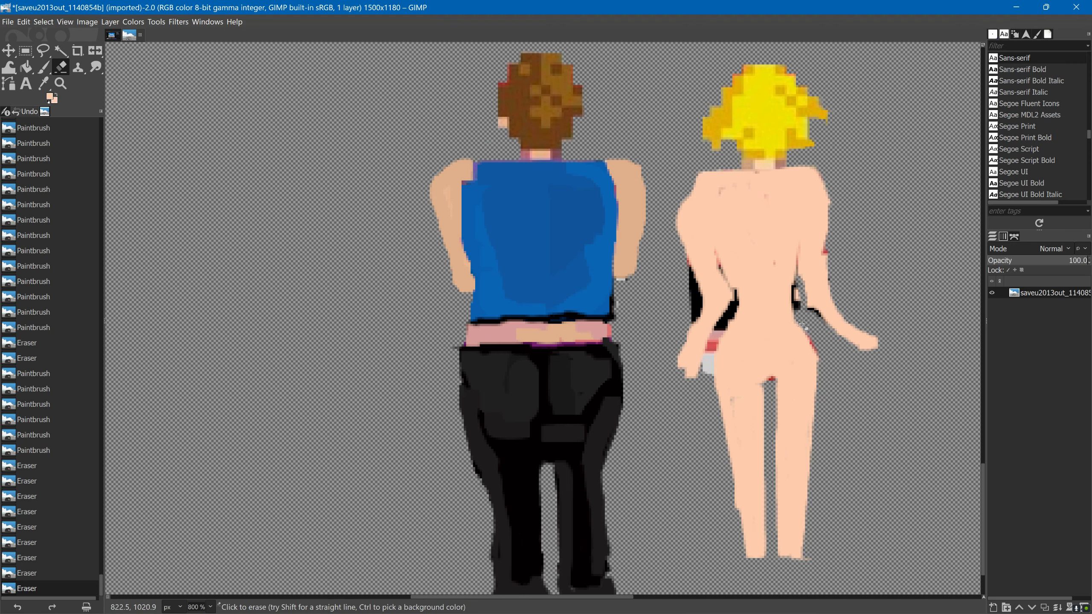
shift+click(801, 225)
click(708, 228)
shift+click(726, 300)
drag(684, 371, 693, 345)
shift+click(689, 318)
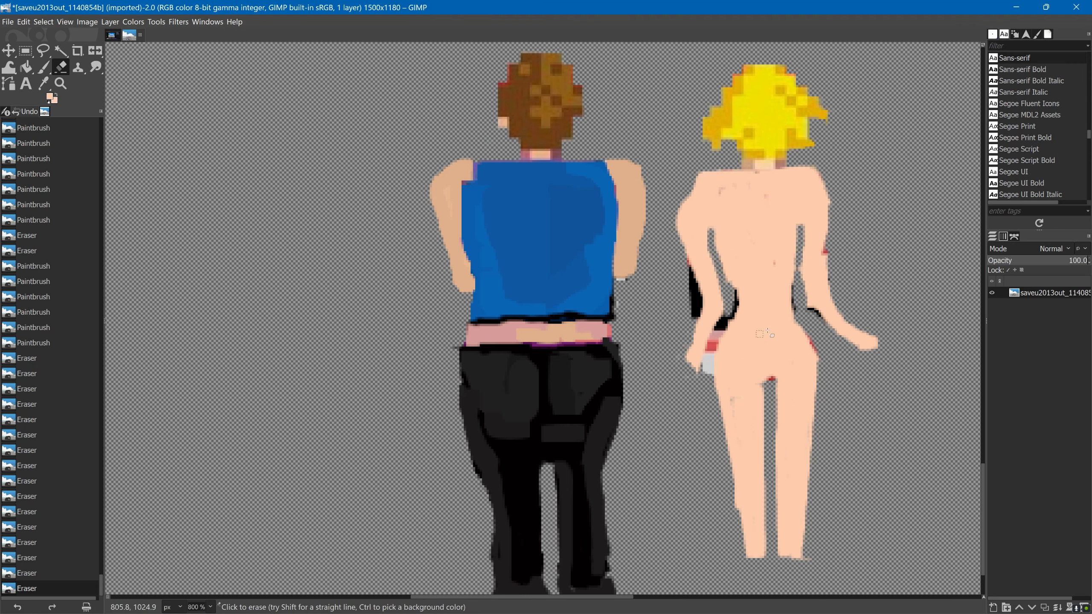
Repaint the blonde figure's right hand closer to the hip and erase the old outstretched hand
click(43, 67)
drag(838, 346, 815, 299)
key(shift+e)
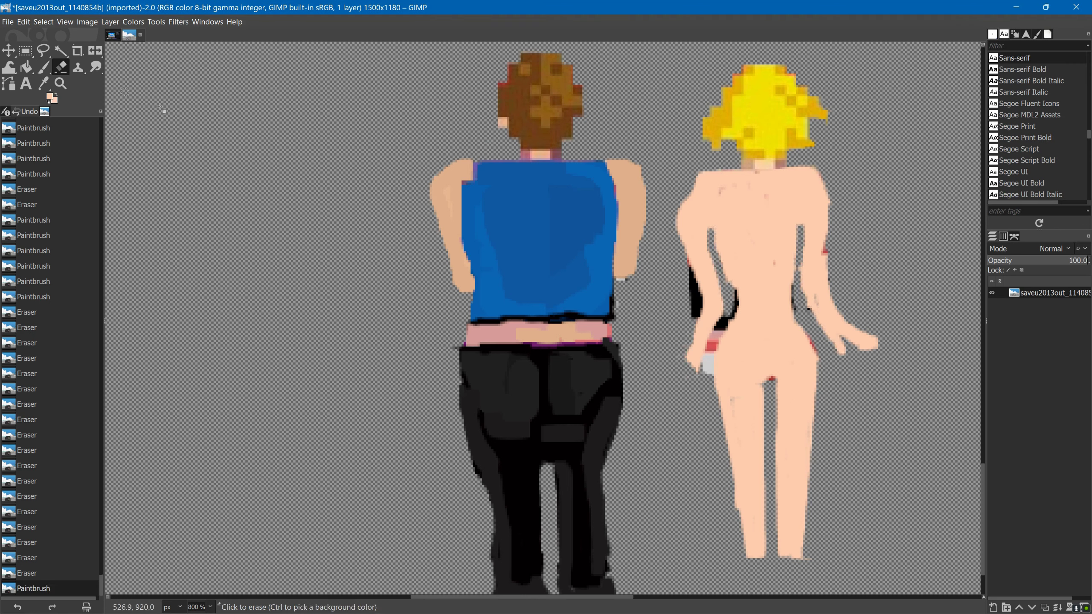
mouse_move(868, 342)
mouse_down()
mouse_move(827, 258)
mouse_move(815, 312)
mouse_up()
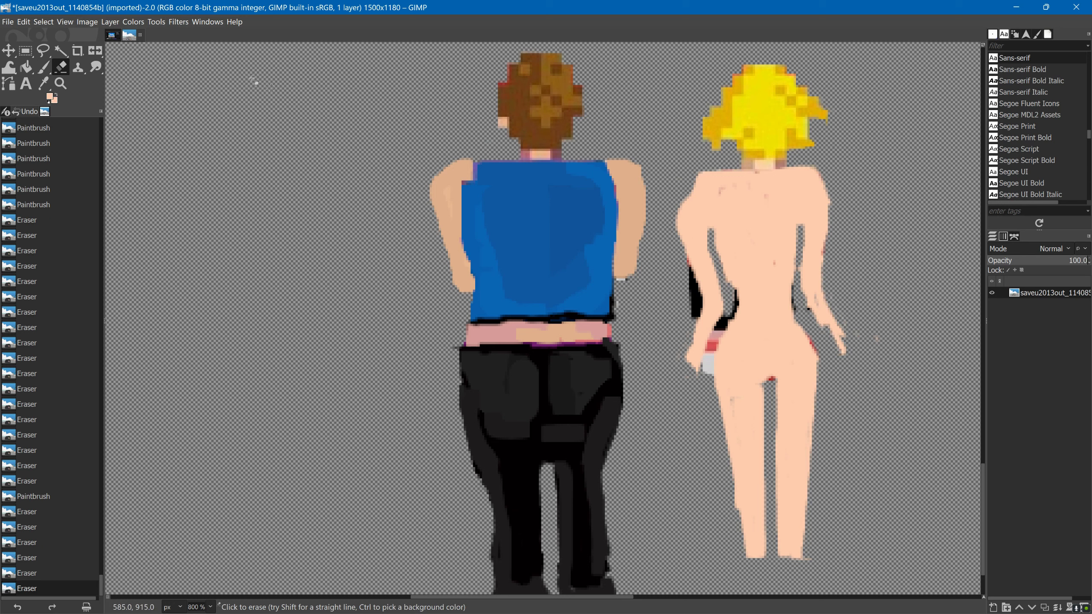
Erase the clothing remnants around the left arm, and slim the left shoulder and the torso's left side
drag(735, 293, 707, 365)
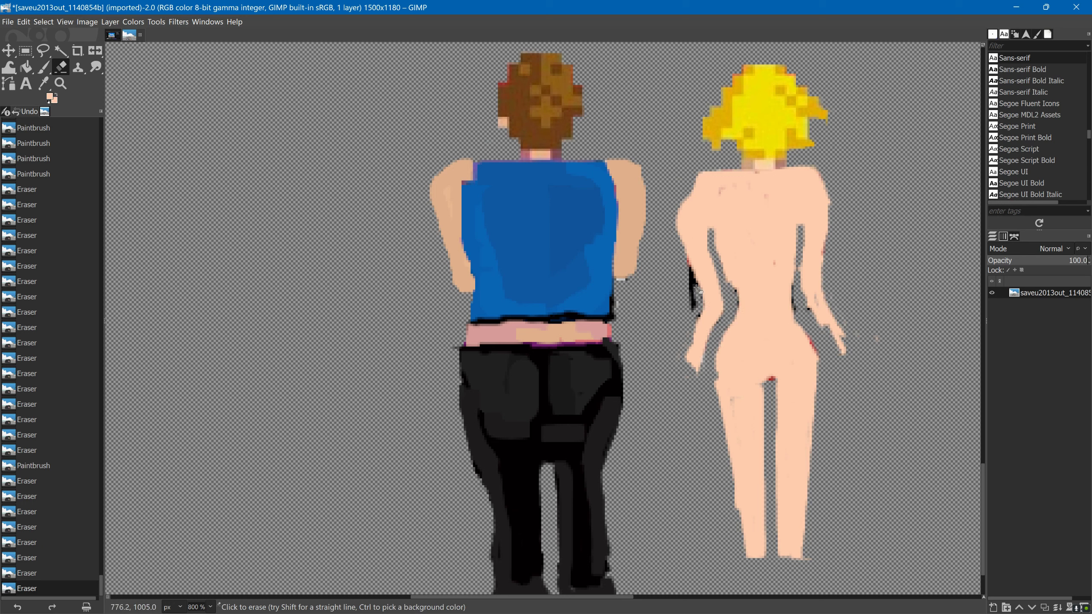
drag(696, 289, 693, 239)
drag(686, 246, 681, 199)
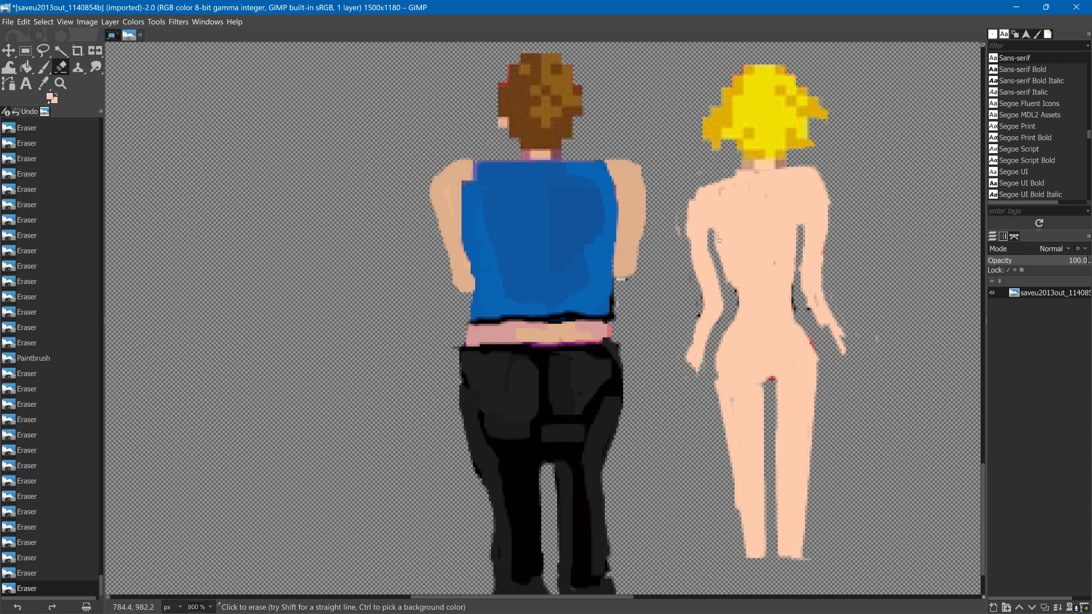
drag(717, 237, 735, 280)
drag(732, 284, 724, 256)
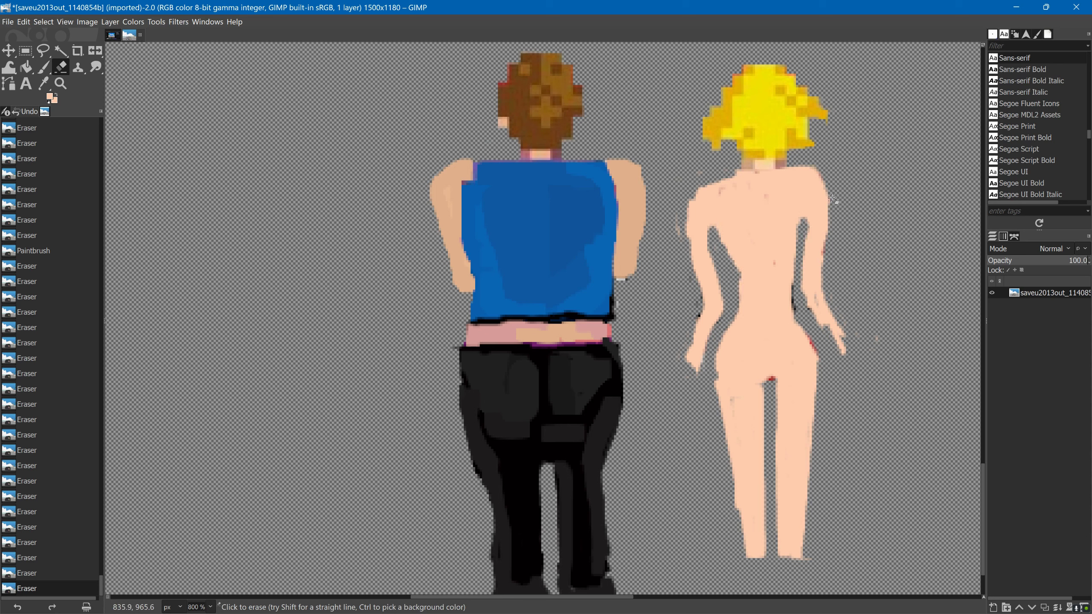
Cover the leftover dark and red spots at the waist and crotch with skin tone and fill out the right hand
key(p)
drag(794, 280, 792, 314)
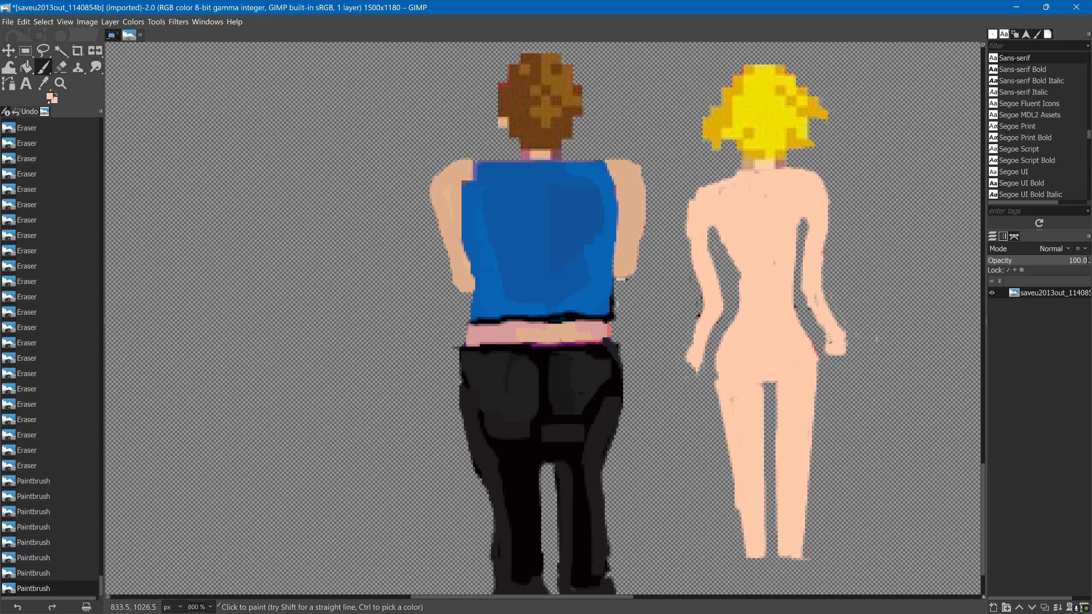
key(ctrl+z)
click(840, 357)
Paint brownish shading at the elbows and knees and along the arms, waist, hips and legs of the blonde figure
click(818, 303)
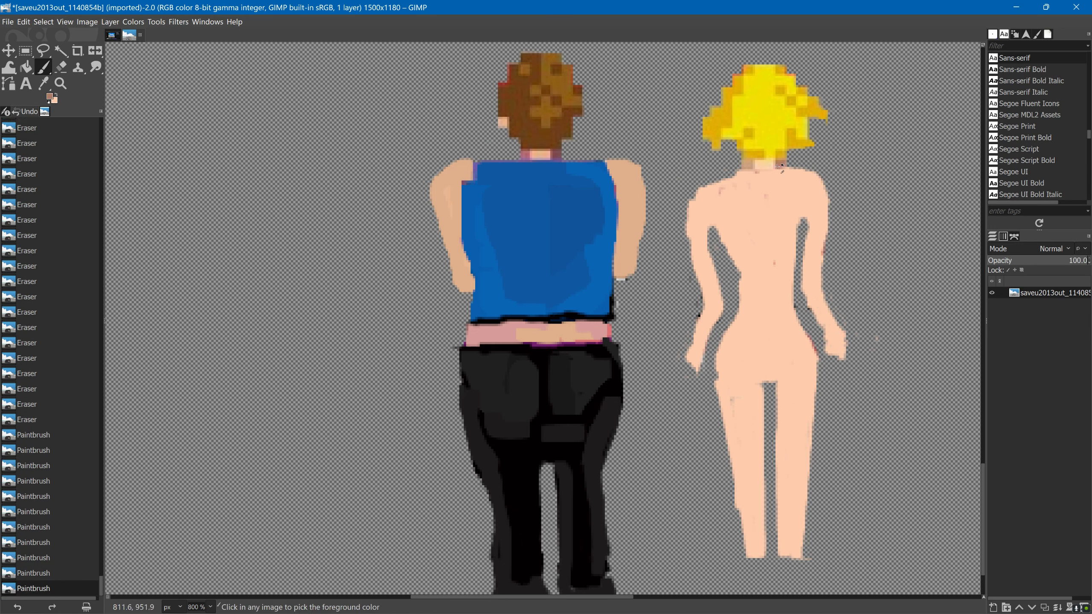
click(812, 290)
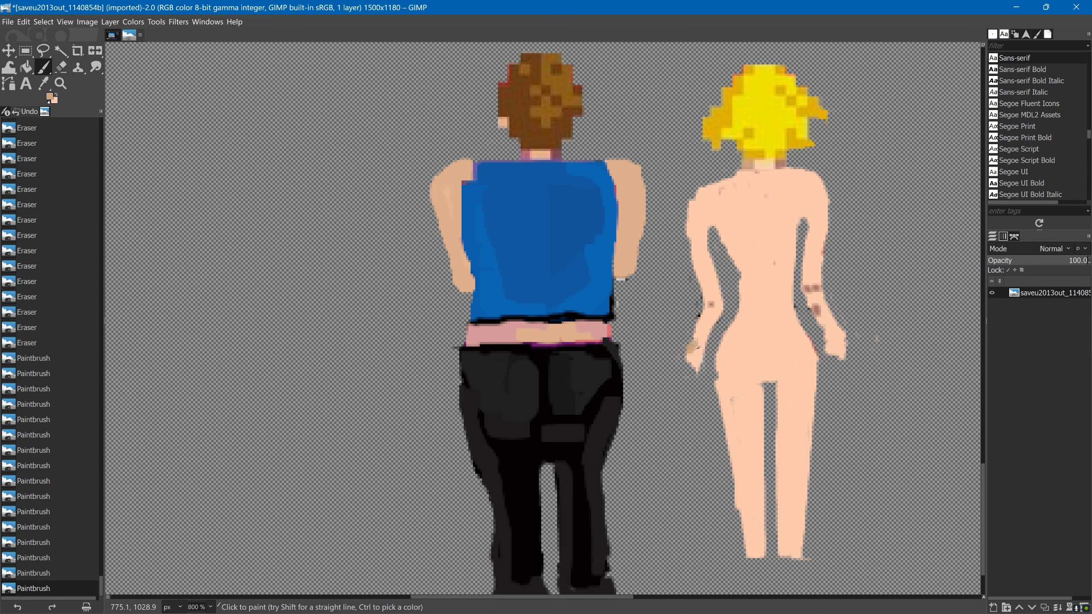
drag(712, 226, 743, 277)
drag(743, 280, 717, 370)
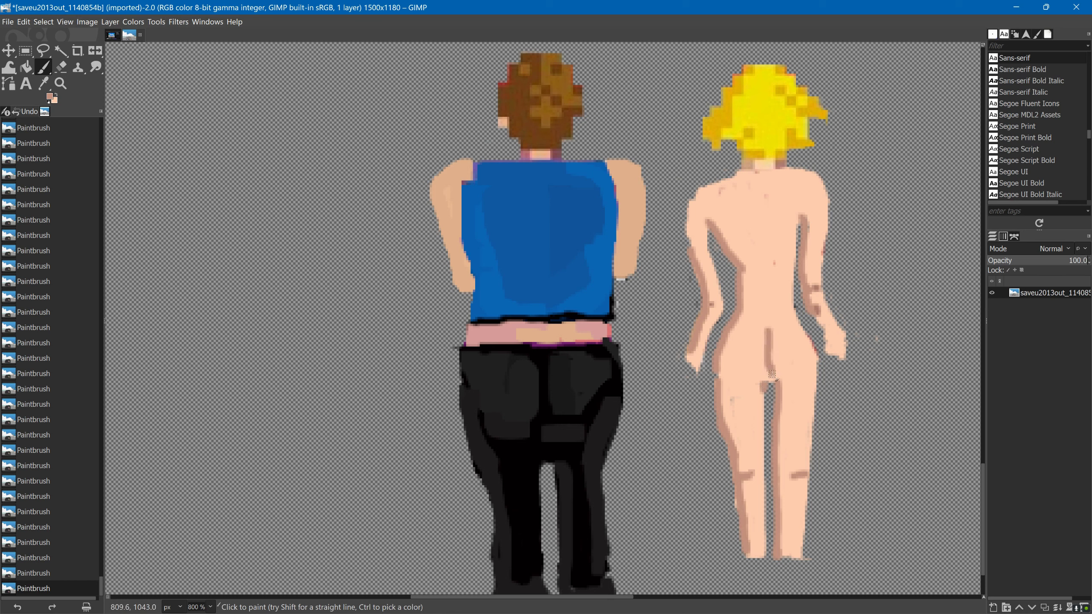
Shade the blonde figure's waist, buttocks and legs in brownish and lighter skin tones, and trim the right calf's outer edge
drag(791, 241, 797, 275)
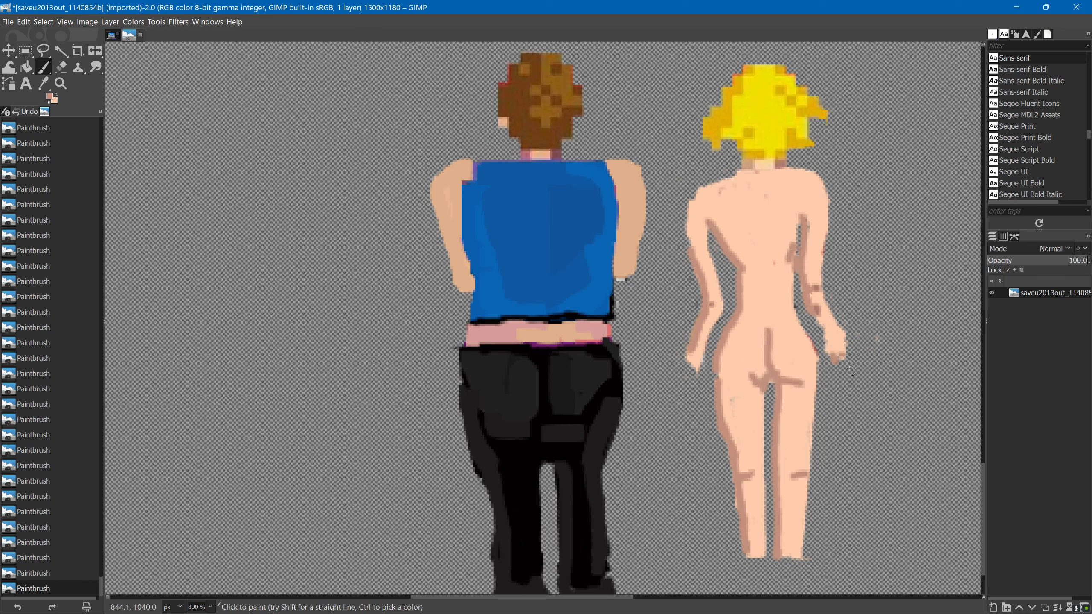
mouse_move(750, 319)
mouse_down()
mouse_move(778, 329)
mouse_move(734, 342)
mouse_up()
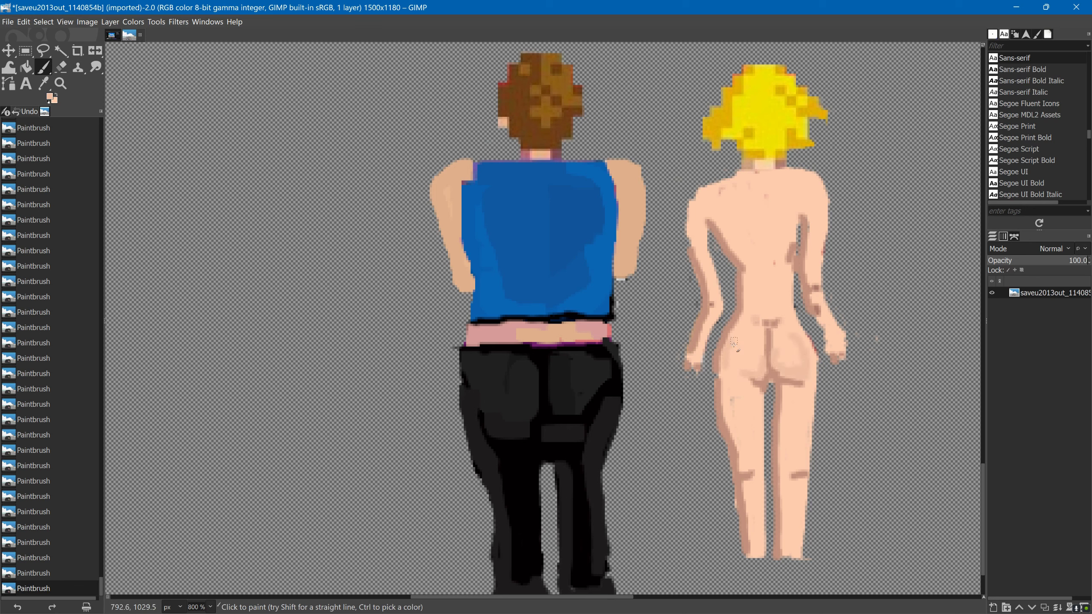
drag(783, 404, 803, 501)
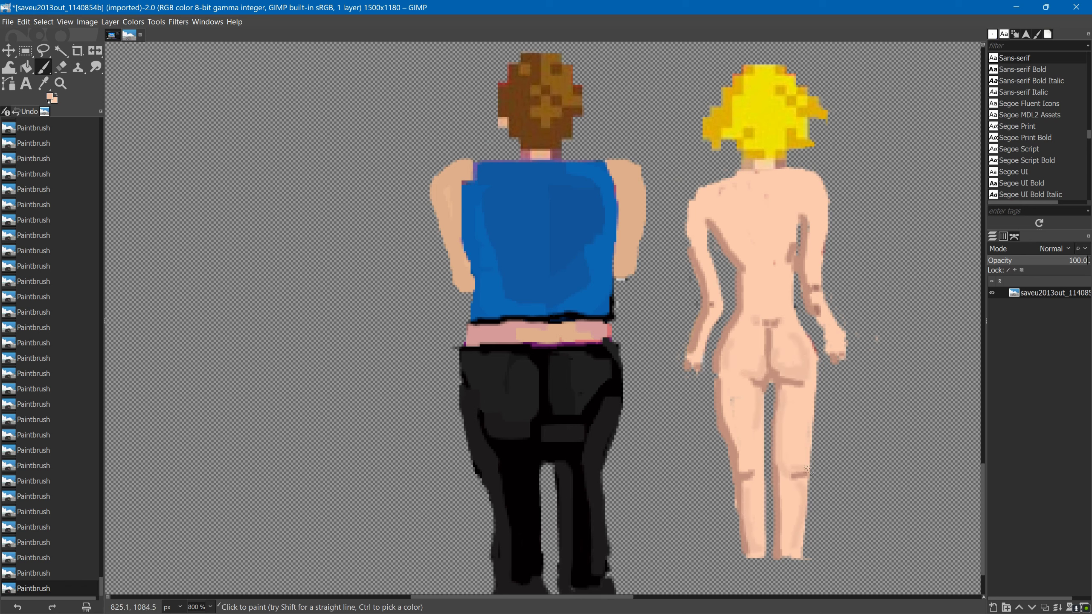
key(shift+e)
drag(812, 449, 814, 483)
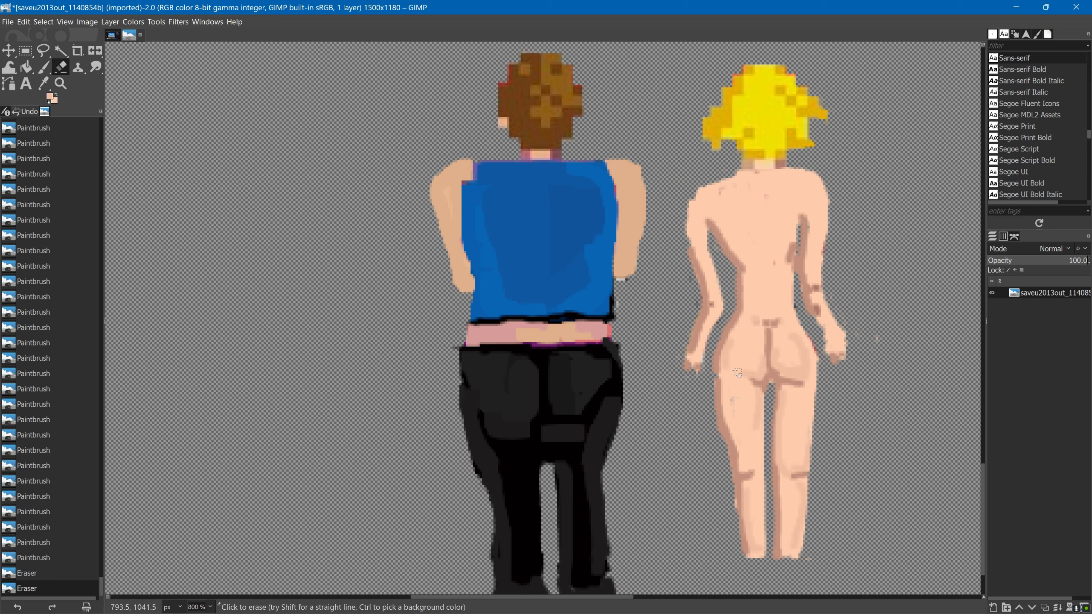
Repaint the blonde figure's right forearm and hand in skin tone, undoing the unwanted strokes
key(p)
drag(817, 274, 814, 308)
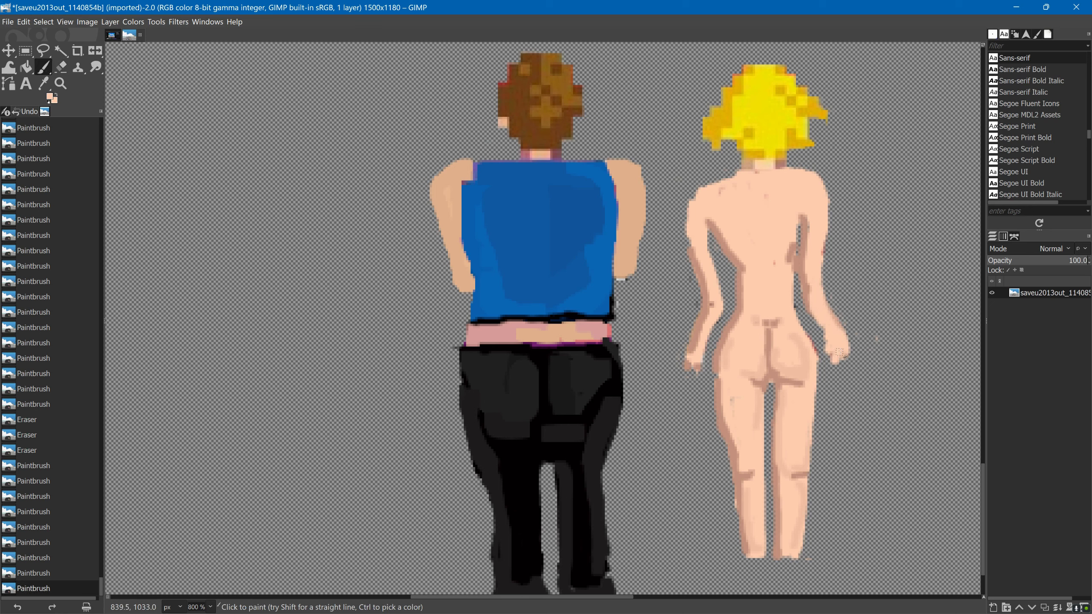
drag(833, 346, 809, 271)
key(ctrl+z)
key(ctrl+z)
key(ctrl+z)
key(ctrl+z)
drag(805, 228, 821, 327)
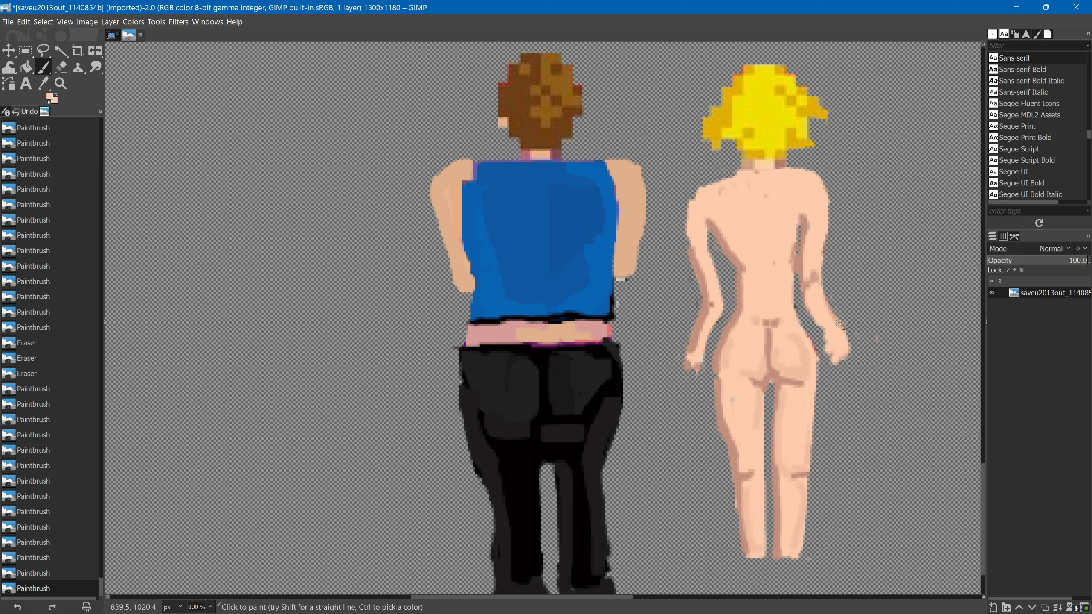
Clear the gap between the blonde figure's right arm and torso, and repaint the adjoining edges in skin tone
click(68, 66)
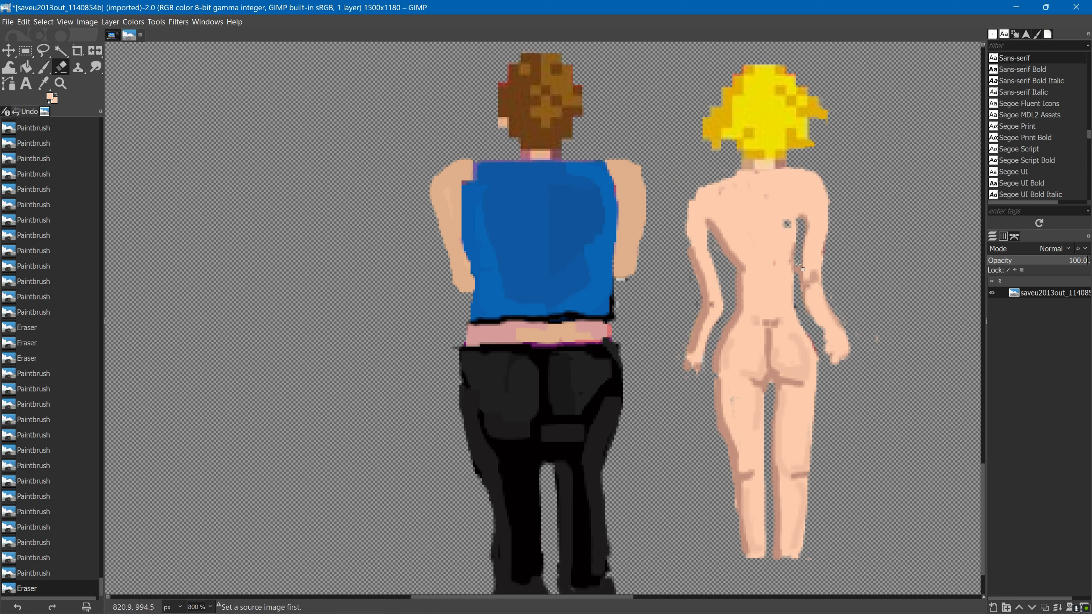
mouse_move(799, 265)
mouse_down()
mouse_move(800, 299)
mouse_move(793, 204)
mouse_up()
key(p)
mouse_move(804, 219)
mouse_down()
mouse_move(779, 246)
mouse_move(791, 310)
mouse_move(783, 301)
mouse_up()
drag(806, 253, 812, 224)
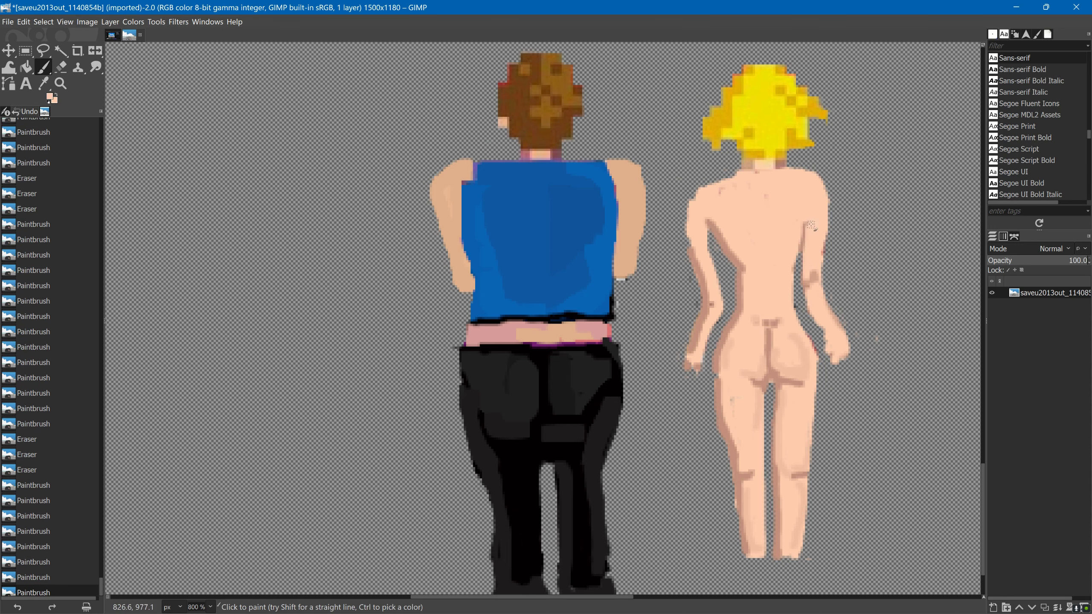
Paint brownish lines for the spine and shoulder blades on the blonde figure's back, and soften them with skin tone
mouse_move(722, 190)
mouse_down()
mouse_move(774, 168)
mouse_move(769, 222)
mouse_up()
drag(772, 172, 790, 169)
drag(731, 206, 755, 243)
drag(804, 204, 793, 243)
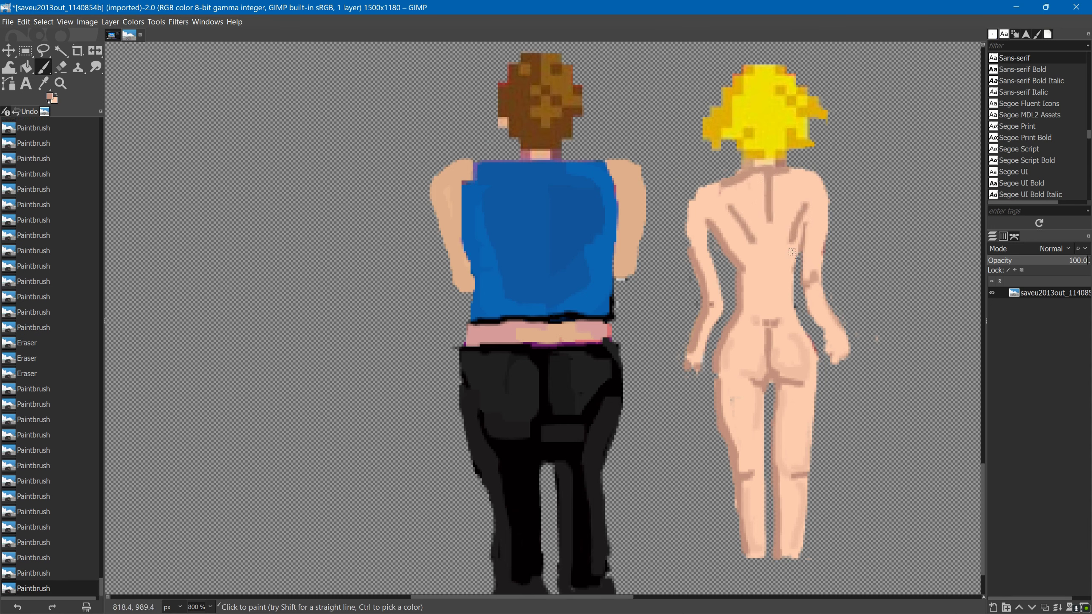
drag(731, 209, 735, 241)
drag(714, 204, 731, 232)
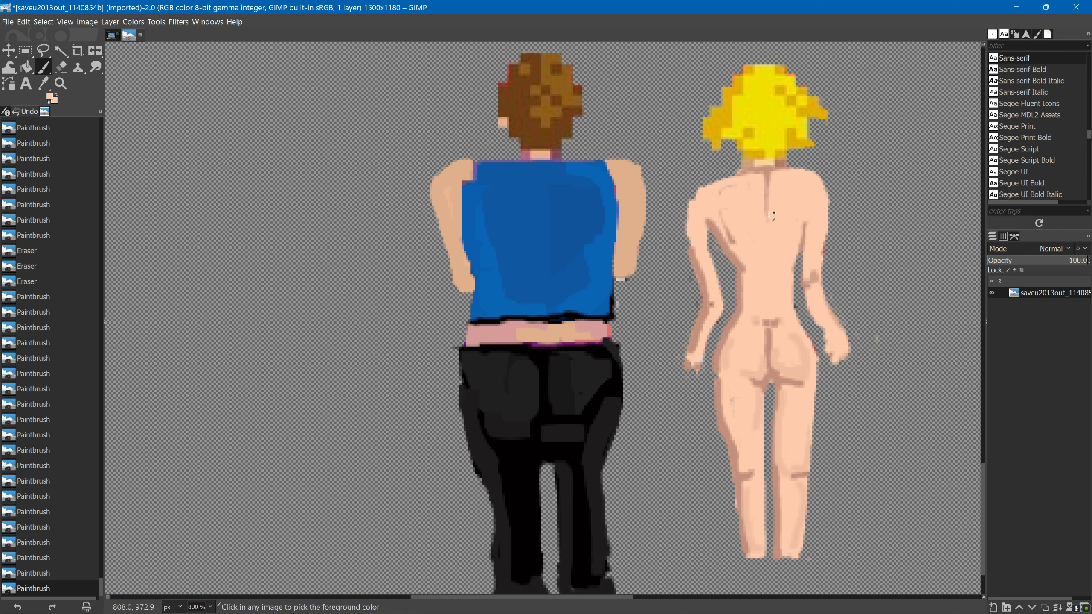
mouse_move(768, 176)
mouse_down()
mouse_move(767, 234)
mouse_move(733, 243)
mouse_up()
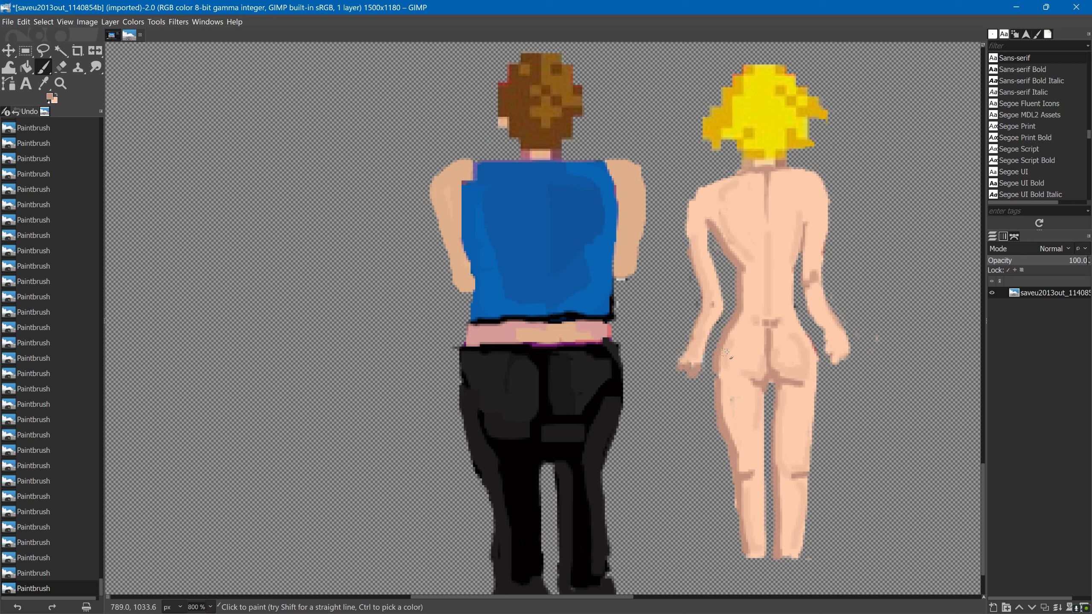
Extend the blonde figure's left hand with skin tone and erase around both hands to shape the fingers
mouse_move(698, 360)
mouse_down()
mouse_move(681, 365)
mouse_move(686, 372)
mouse_up()
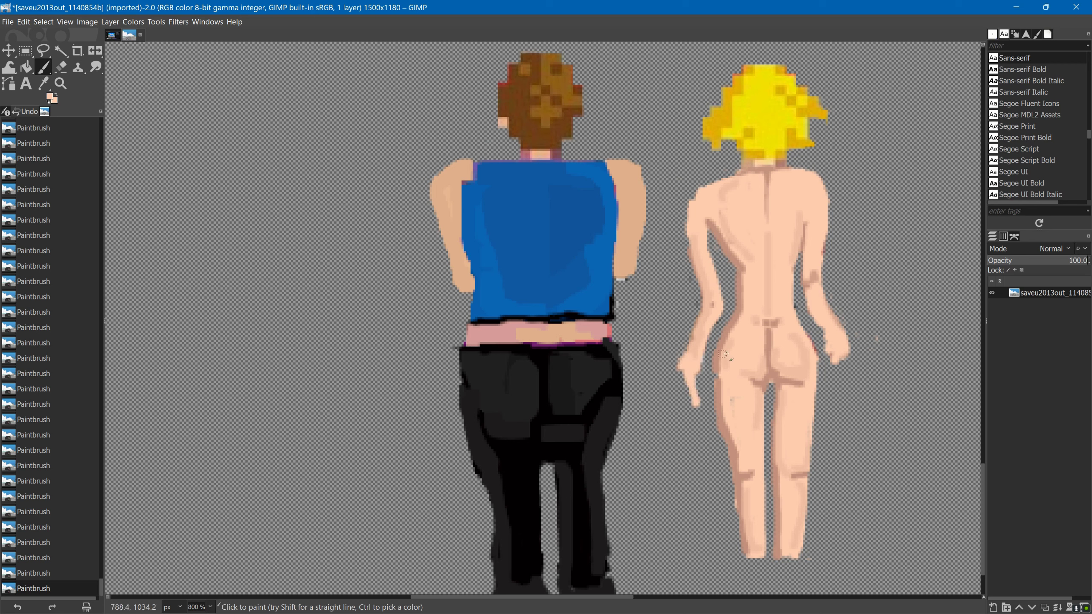
click(61, 66)
drag(689, 397, 692, 411)
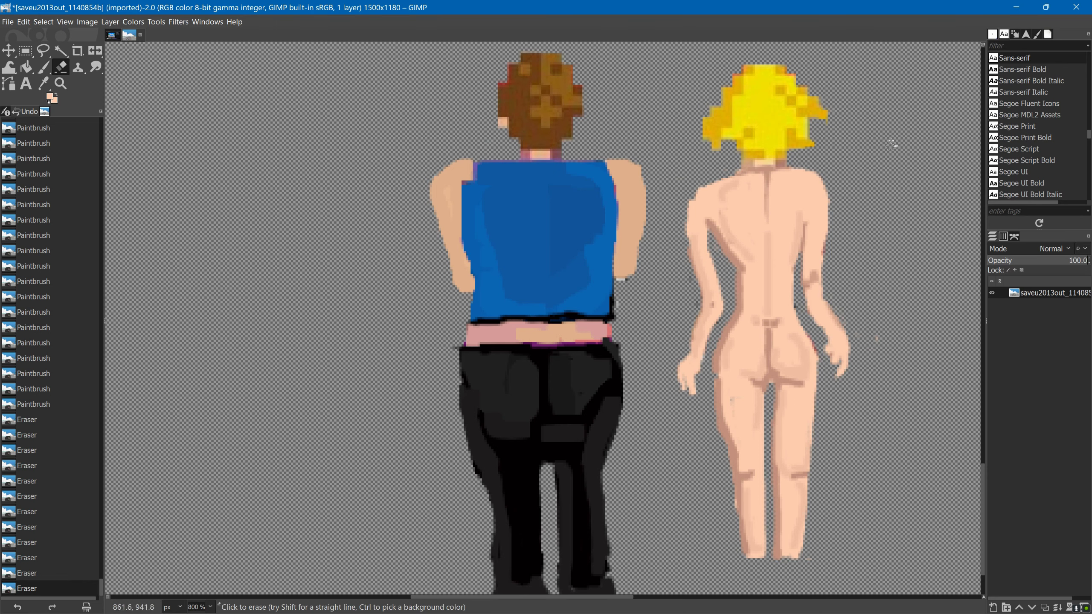
Paint the blonde figure's feet in skin tone with brownish shading at the heels and ankles
scroll(893, 144, down, 2)
click(43, 67)
mouse_move(730, 507)
mouse_down()
mouse_move(731, 552)
mouse_move(738, 522)
mouse_move(726, 526)
mouse_move(766, 512)
mouse_move(763, 523)
mouse_move(778, 523)
mouse_move(782, 504)
mouse_move(767, 495)
mouse_up()
key(ctrl+z)
mouse_move(730, 424)
mouse_down()
mouse_move(713, 412)
mouse_move(701, 318)
mouse_up()
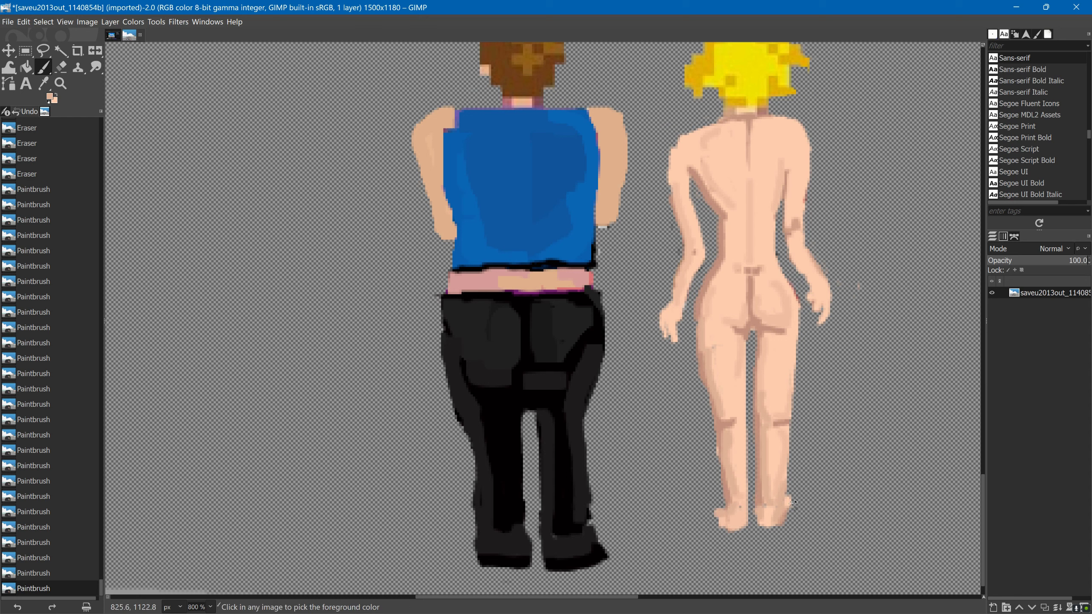
drag(793, 503, 778, 507)
drag(773, 505, 761, 512)
key(ctrl+z)
mouse_move(765, 522)
mouse_down()
mouse_move(790, 513)
mouse_move(791, 501)
mouse_move(788, 520)
mouse_up()
Erase along the edges of the blonde figure's lower legs to slim the ankles, calves and knees
key(shift+e)
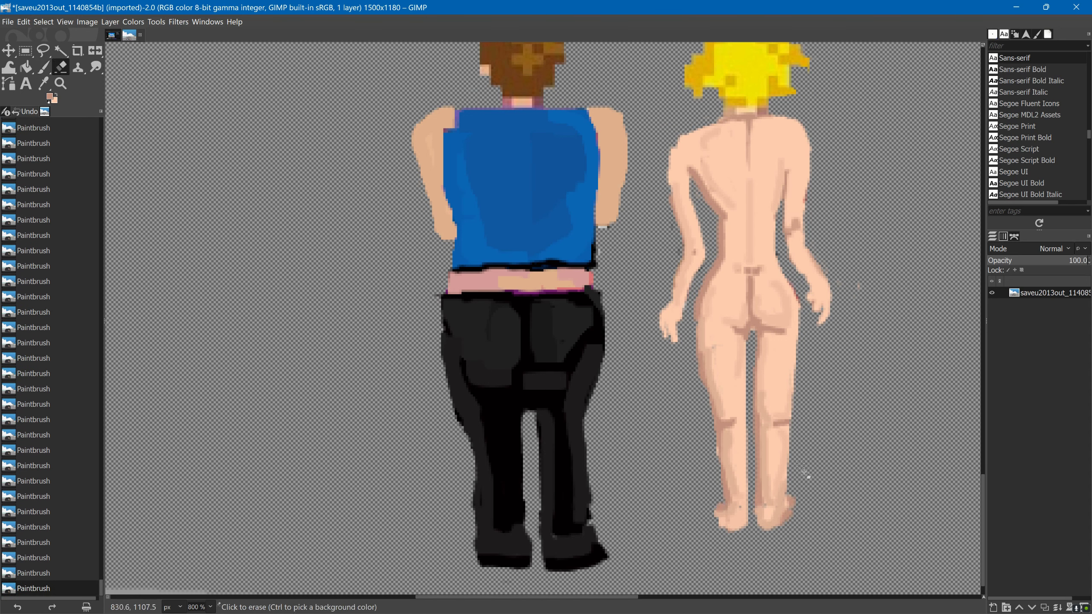
click(790, 494)
click(789, 469)
click(787, 443)
click(787, 416)
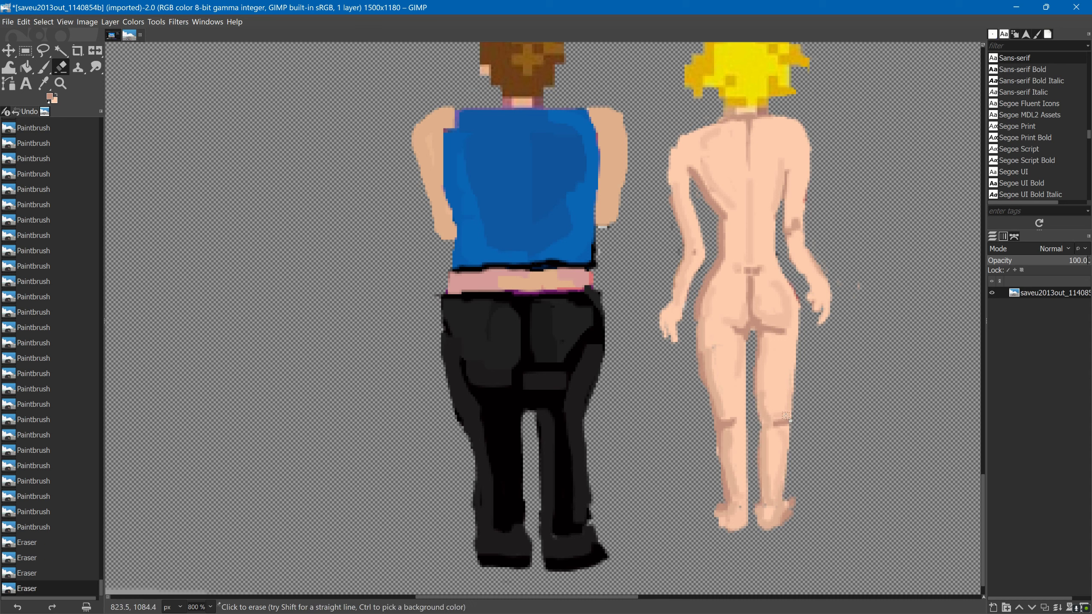
click(791, 499)
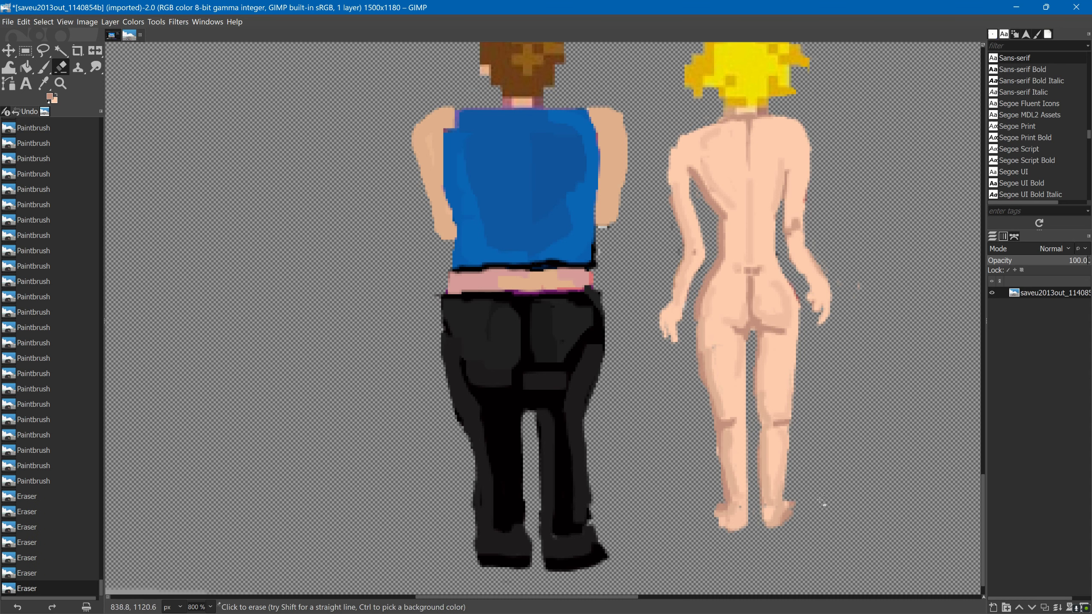
click(748, 498)
click(747, 473)
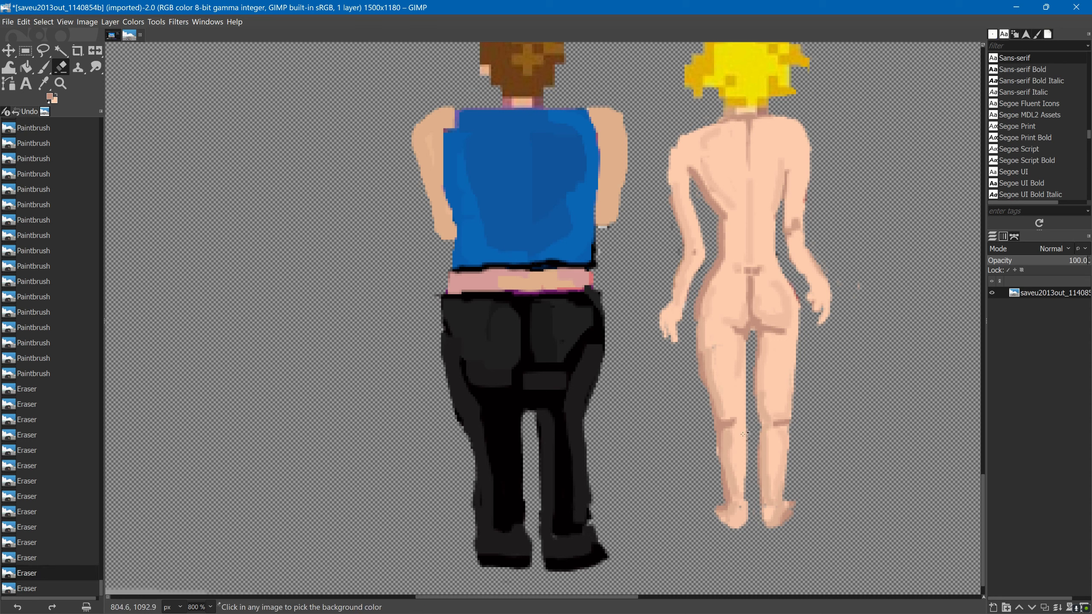
click(745, 436)
click(719, 439)
click(717, 421)
click(792, 400)
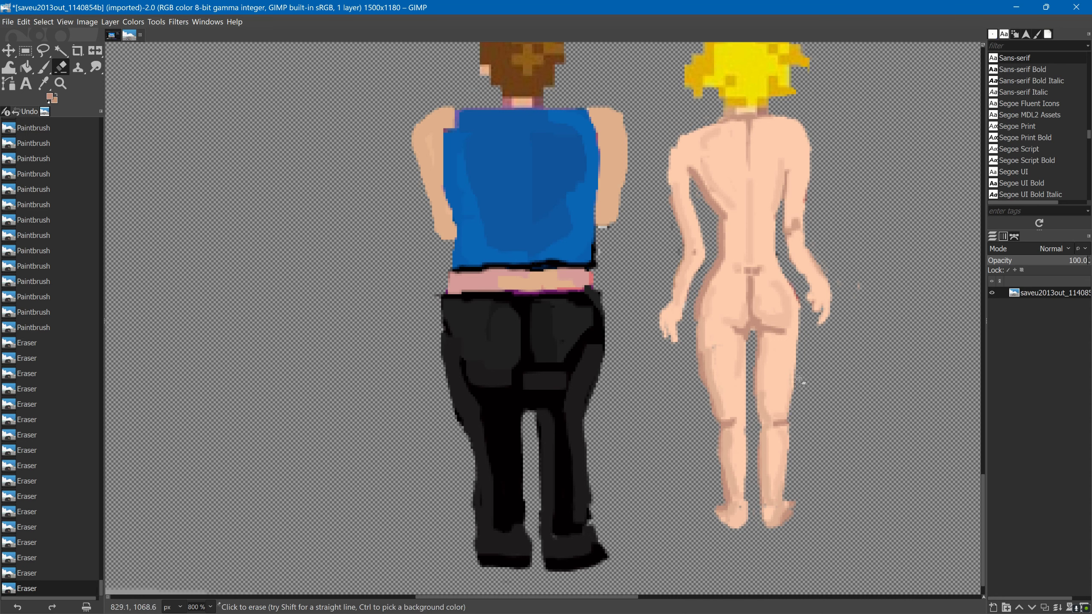
Touch up the blonde figure's right hip and thigh, and paint brownish creases under the buttocks
key(p)
click(790, 306)
click(782, 409)
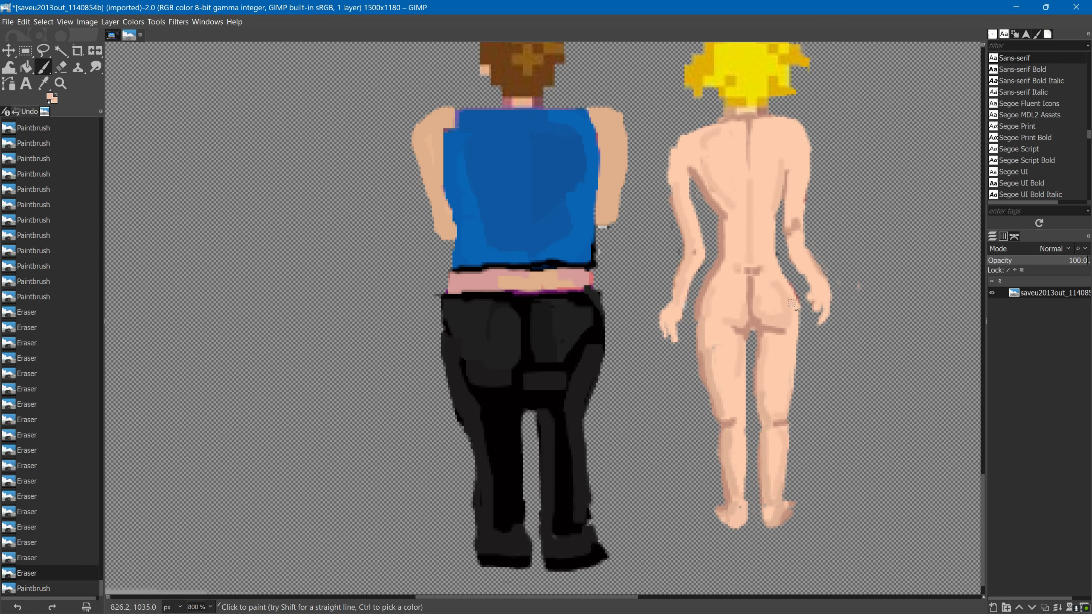
click(725, 338)
click(731, 332)
click(737, 331)
click(744, 335)
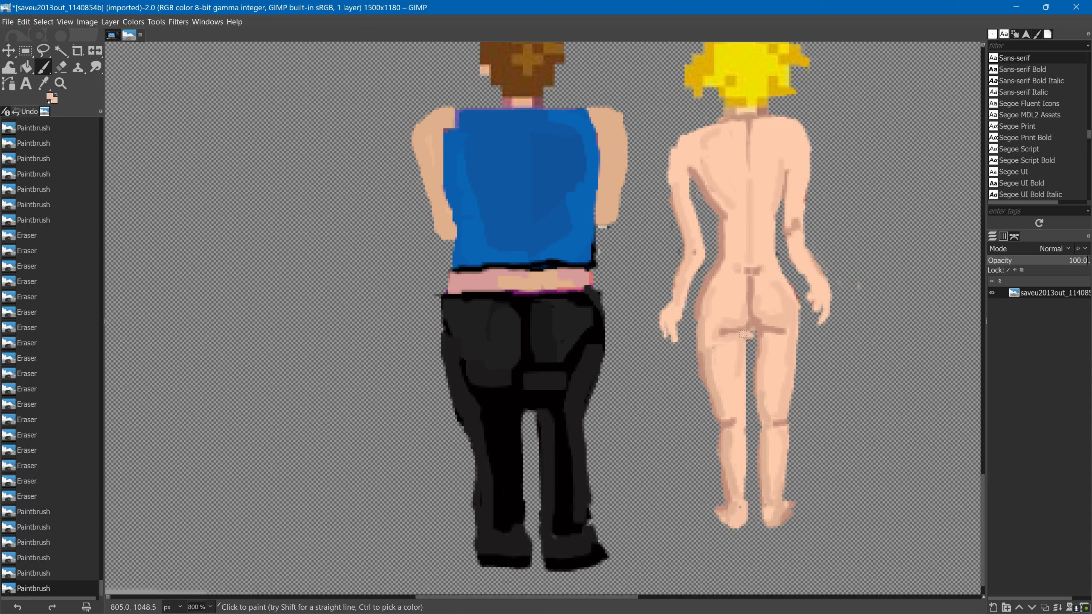
Trim the blonde figure's right hip edge and blend skin-tone shading over the right buttock and inner thighs
key(shift+e)
click(798, 287)
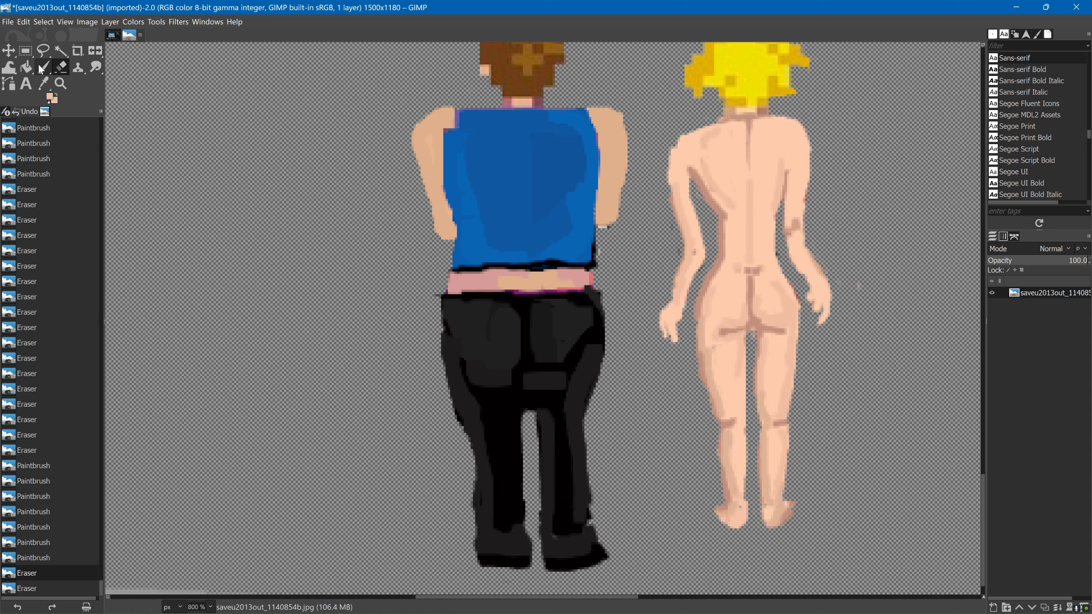
key(p)
click(787, 287)
click(778, 314)
click(773, 306)
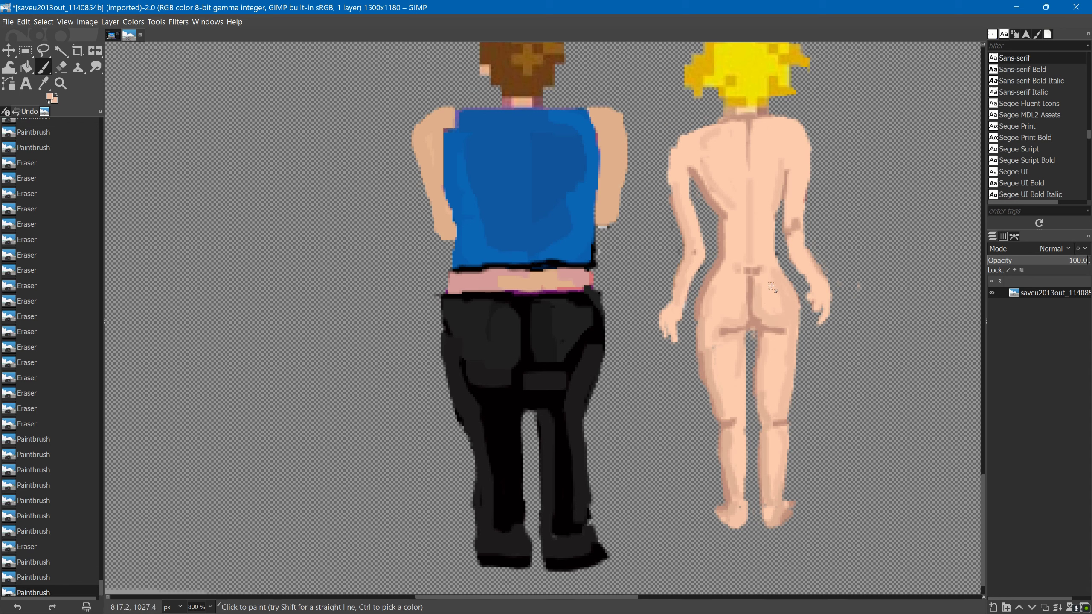
click(768, 298)
click(767, 302)
click(763, 311)
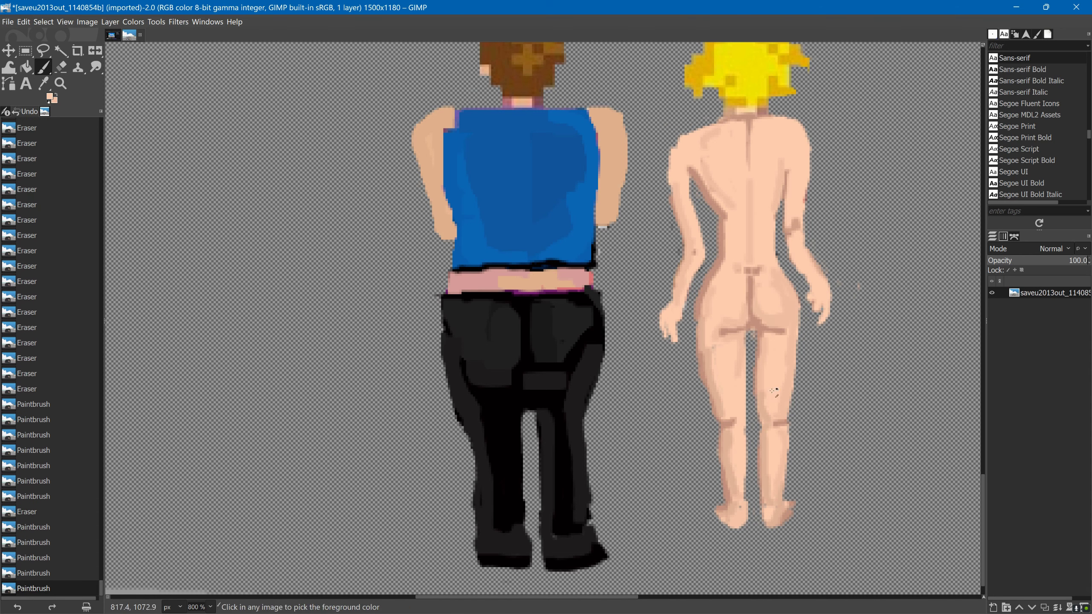
click(757, 340)
click(753, 357)
click(750, 372)
Try to paint a left forearm and hand in skin tone on the brown-haired figure, and undo the strokes
scroll(742, 333, down, 2)
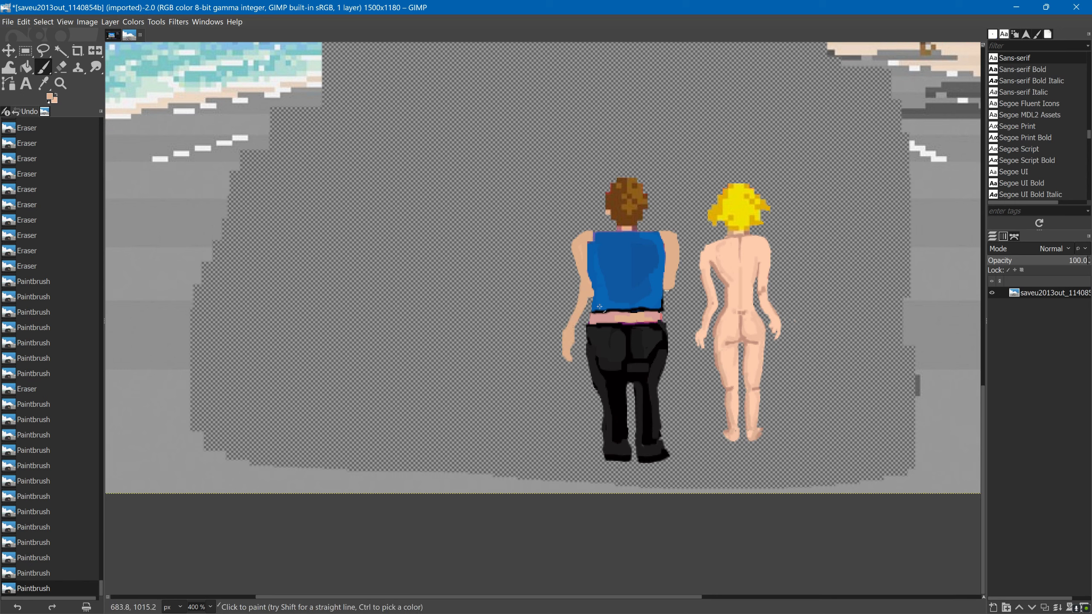
key(ctrl+z)
key(ctrl+z)
key(ctrl+z)
key(ctrl+z)
key(ctrl+z)
key(ctrl+z)
drag(574, 282, 568, 297)
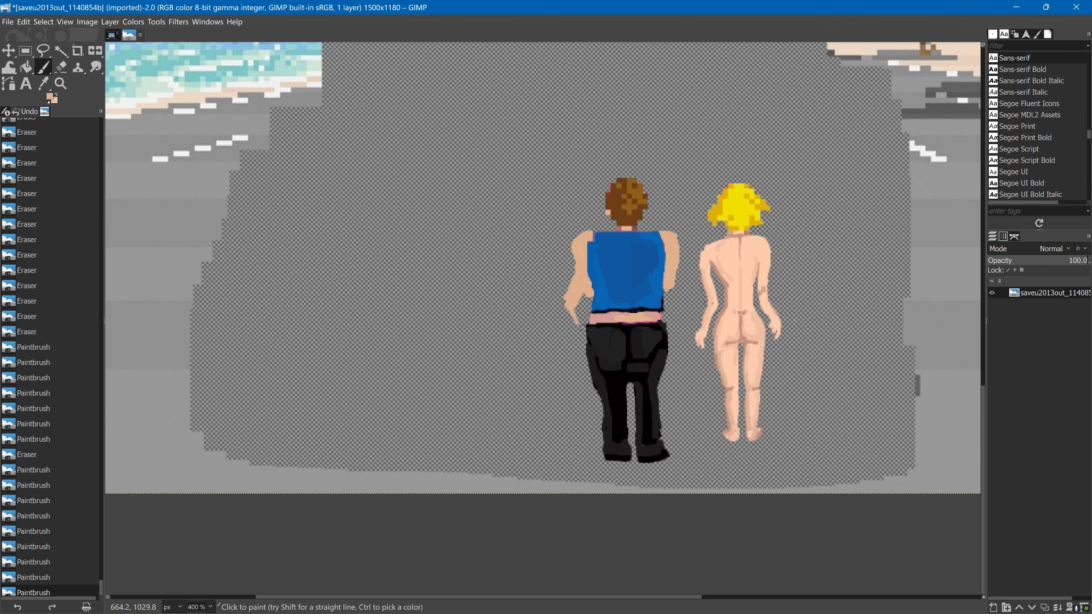
key(ctrl+z)
key(ctrl+z)
key(ctrl+z)
key(ctrl+z)
Set the paintbrush size to 4 and paint the brown-haired figure's left forearm and hand in skin tone
click(992, 34)
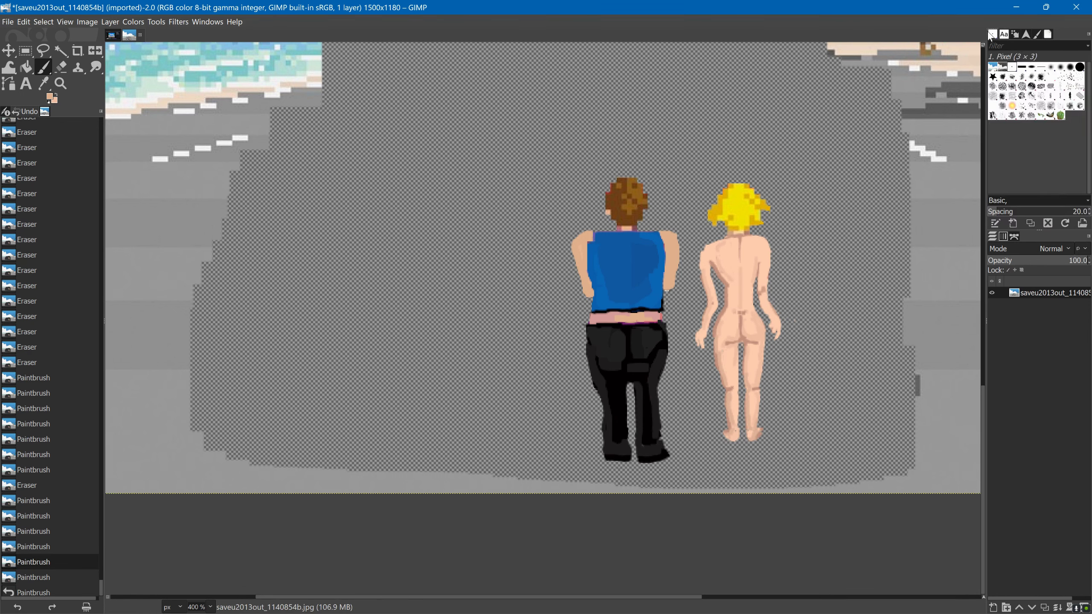
click(1037, 62)
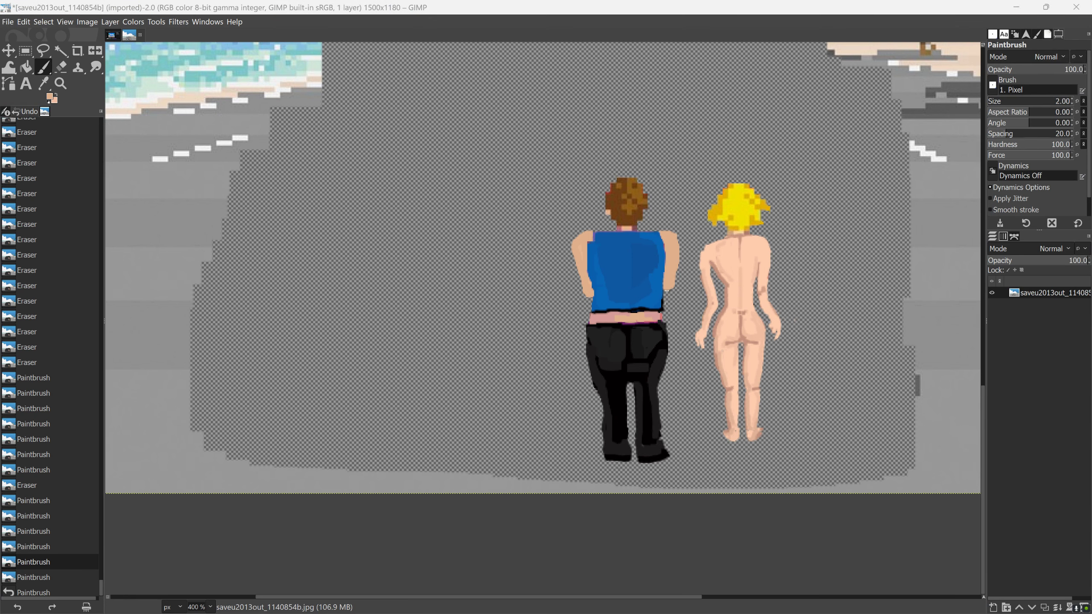
click(1016, 102)
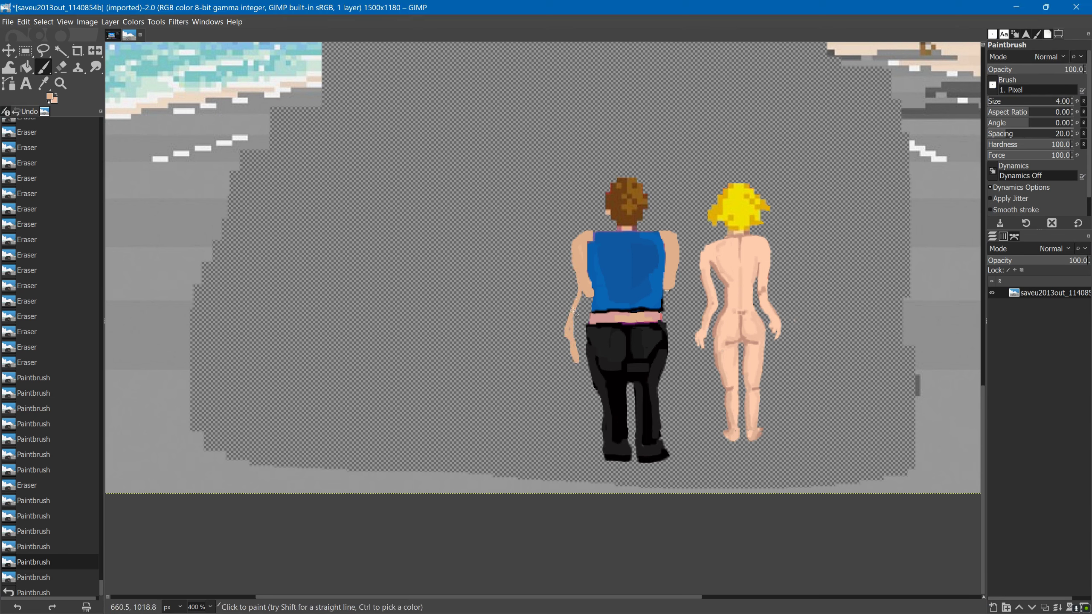
mouse_move(583, 310)
mouse_down()
mouse_move(571, 352)
mouse_move(573, 330)
mouse_move(563, 336)
mouse_move(612, 346)
mouse_move(575, 351)
mouse_move(595, 319)
mouse_up()
drag(572, 355, 565, 357)
drag(558, 339, 556, 342)
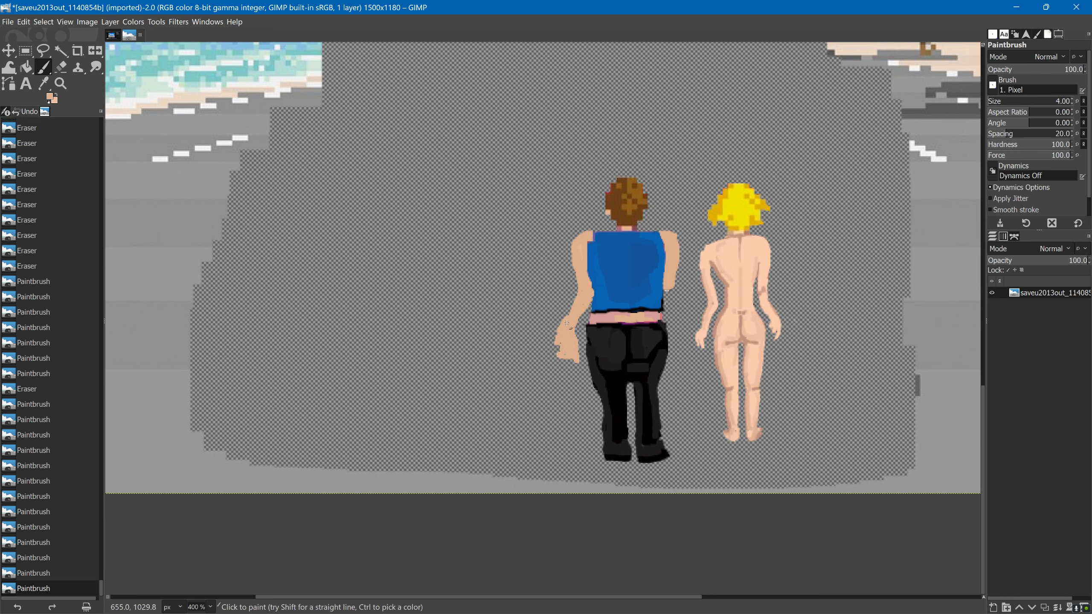
Try more strokes around the brown-haired figure's left upper arm, and undo them along with the wide hand
drag(551, 236, 578, 292)
drag(569, 282, 576, 265)
key(ctrl+z)
key(ctrl+z)
key(ctrl+z)
key(ctrl+z)
key(ctrl+z)
key(ctrl+z)
key(ctrl+z)
key(ctrl+z)
key(ctrl+z)
key(ctrl+z)
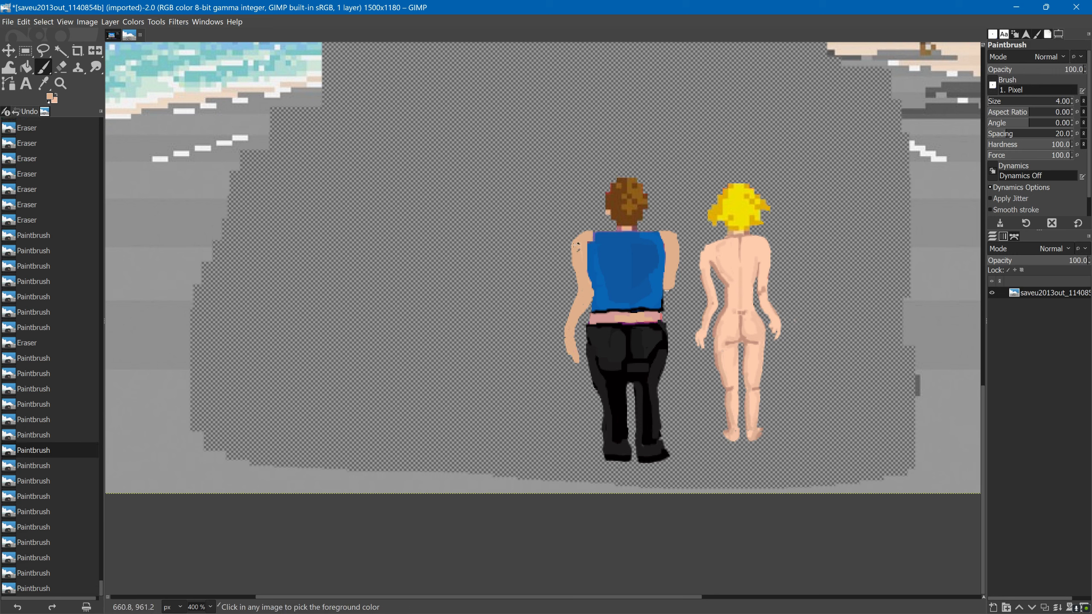
Erase most of the brown-haired figure's left forearm and touch up the elbow in skin tone, undoing surplus strokes
key(shift+e)
mouse_move(581, 361)
mouse_down()
mouse_move(559, 343)
mouse_move(574, 305)
mouse_up()
key(p)
click(581, 308)
click(582, 306)
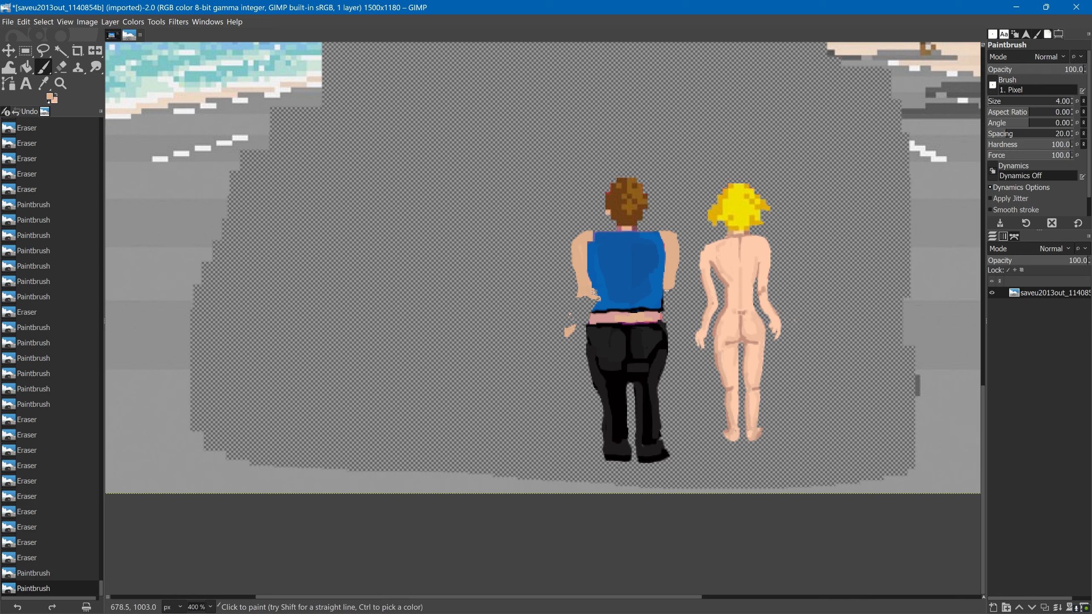
click(585, 307)
click(586, 309)
click(588, 306)
click(589, 305)
key(ctrl+z)
key(ctrl+z)
key(ctrl+z)
key(ctrl+z)
key(ctrl+z)
key(ctrl+z)
Try to paint a blue short sleeve with a black hem over the brown-haired figure's left shoulder, and undo it
ctrl+click(611, 279)
mouse_move(595, 277)
mouse_down()
mouse_move(594, 311)
mouse_move(591, 295)
mouse_move(615, 294)
mouse_move(597, 311)
mouse_move(584, 258)
mouse_up()
key(d)
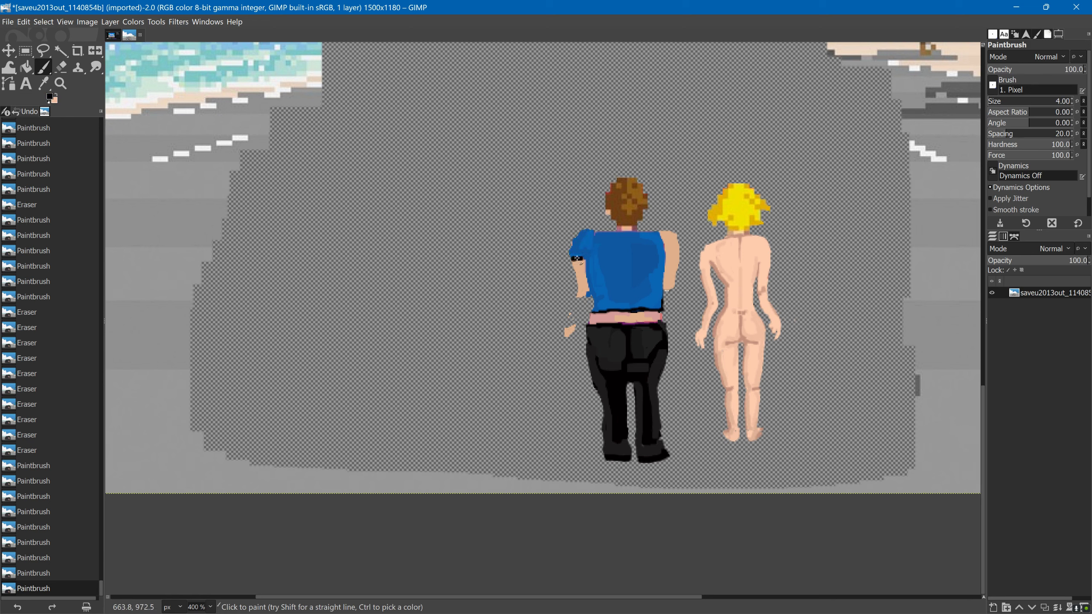
ctrl+click(569, 329)
key(ctrl+z)
key(ctrl+z)
key(ctrl+z)
key(ctrl+z)
key(ctrl+z)
key(ctrl+z)
key(ctrl+z)
key(ctrl+z)
key(ctrl+z)
key(ctrl+z)
key(ctrl+z)
key(ctrl+z)
key(ctrl+z)
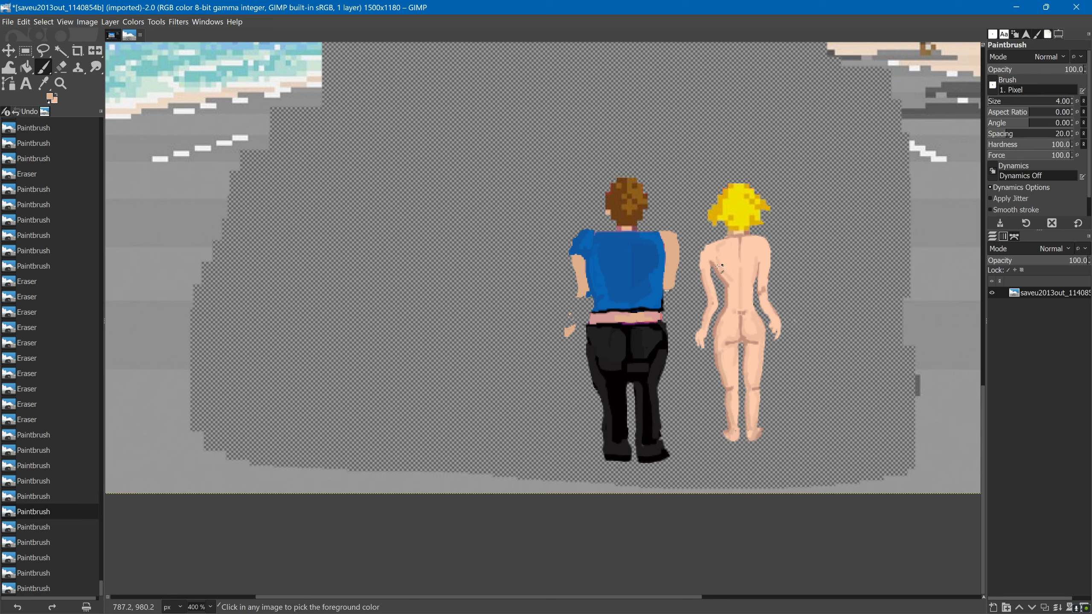
Erase the leftover hand fragment beside the brown-haired figure's left hip
key(shift+e)
click(570, 330)
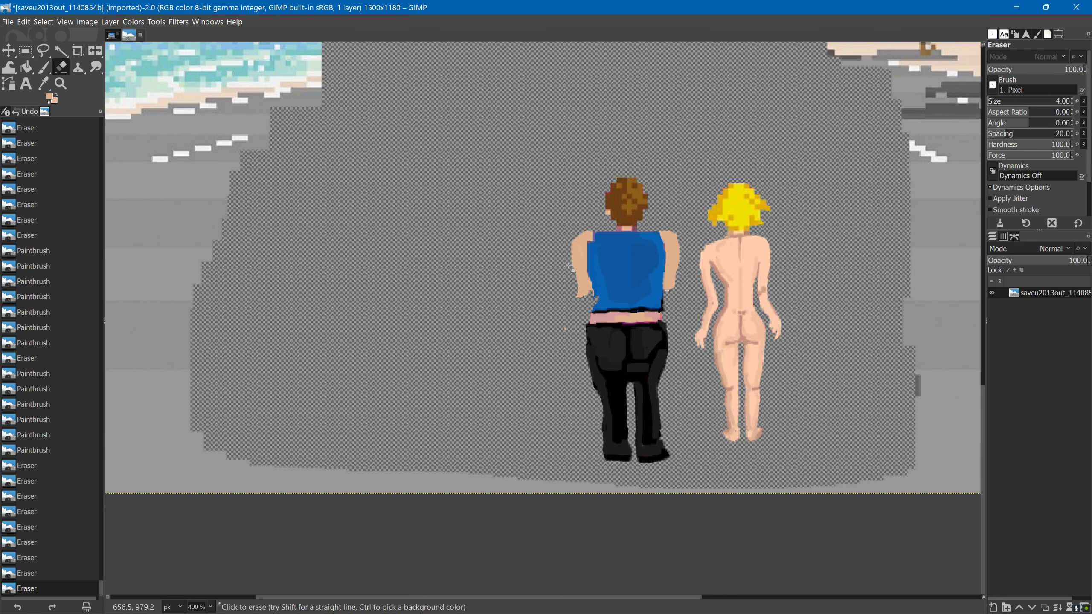
Try to paint the brown-haired figure's right arm reaching across to the blonde figure's hips, and undo the strokes
key(p)
mouse_move(681, 270)
mouse_down()
mouse_move(692, 292)
mouse_move(680, 248)
mouse_move(674, 276)
mouse_move(733, 336)
mouse_up()
click(62, 67)
drag(670, 278, 664, 289)
mouse_move(664, 301)
mouse_down()
mouse_move(597, 315)
mouse_move(652, 318)
mouse_move(588, 326)
mouse_move(649, 289)
mouse_move(591, 293)
mouse_move(661, 259)
mouse_move(687, 289)
mouse_move(670, 274)
mouse_move(670, 264)
mouse_move(679, 284)
mouse_move(680, 257)
mouse_move(736, 321)
mouse_up()
key(p)
ctrl+click(593, 308)
ctrl+click(688, 287)
ctrl+click(652, 314)
mouse_move(730, 327)
mouse_down()
mouse_move(729, 340)
mouse_move(740, 324)
mouse_move(707, 303)
mouse_up()
ctrl+click(737, 320)
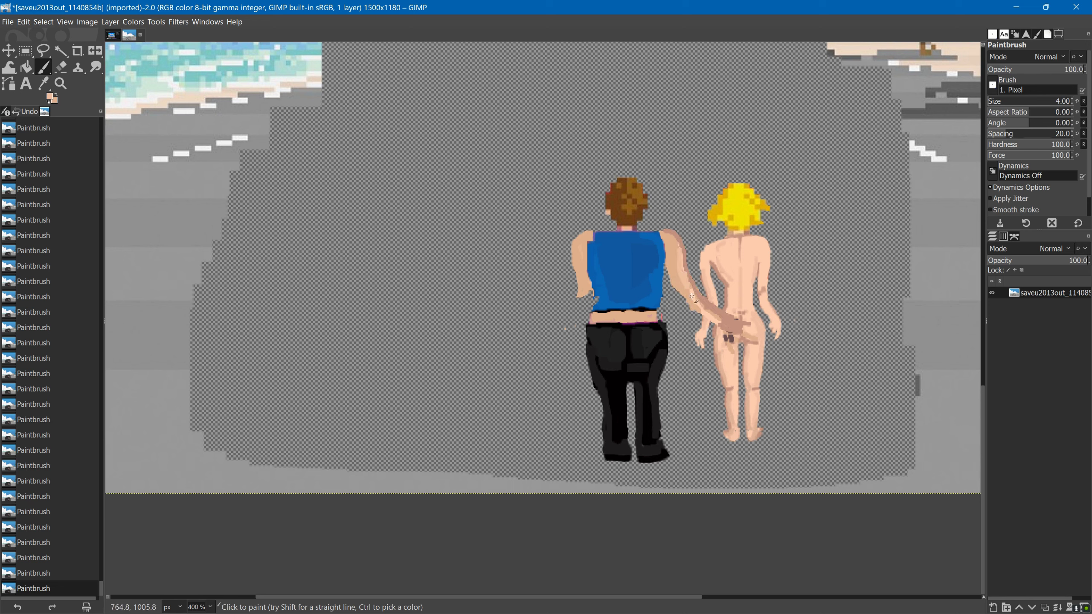
key(ctrl+z)
key(ctrl+z)
key(ctrl+z)
key(ctrl+z)
key(ctrl+z)
key(ctrl+z)
key(ctrl+z)
key(ctrl+z)
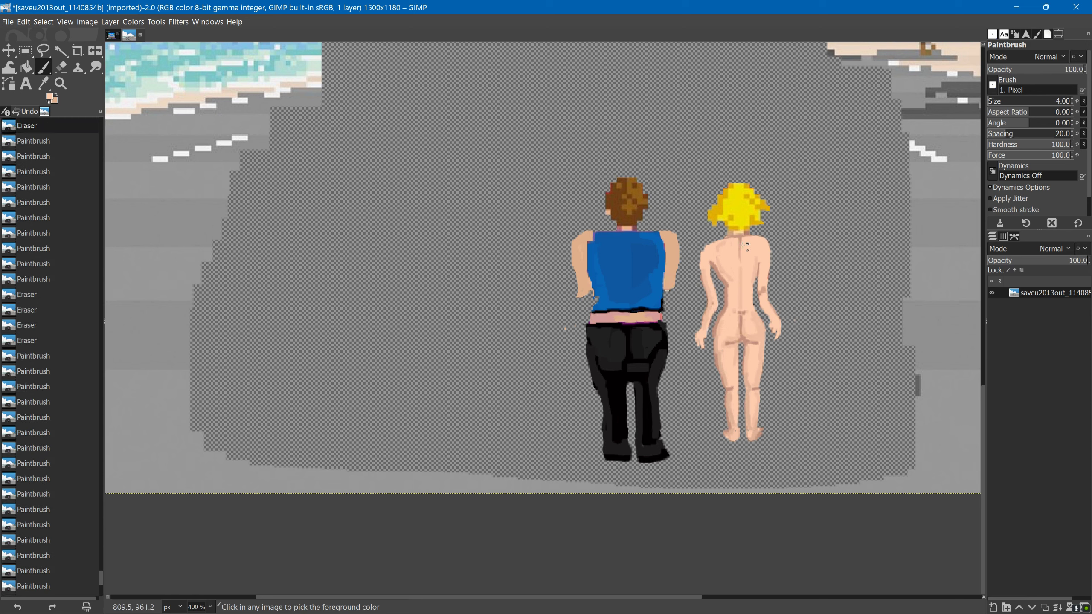
Touch up both of the brown-haired figure's arms in skin tones and extend the shirt's shoulders and left edge in blue
drag(667, 293, 662, 241)
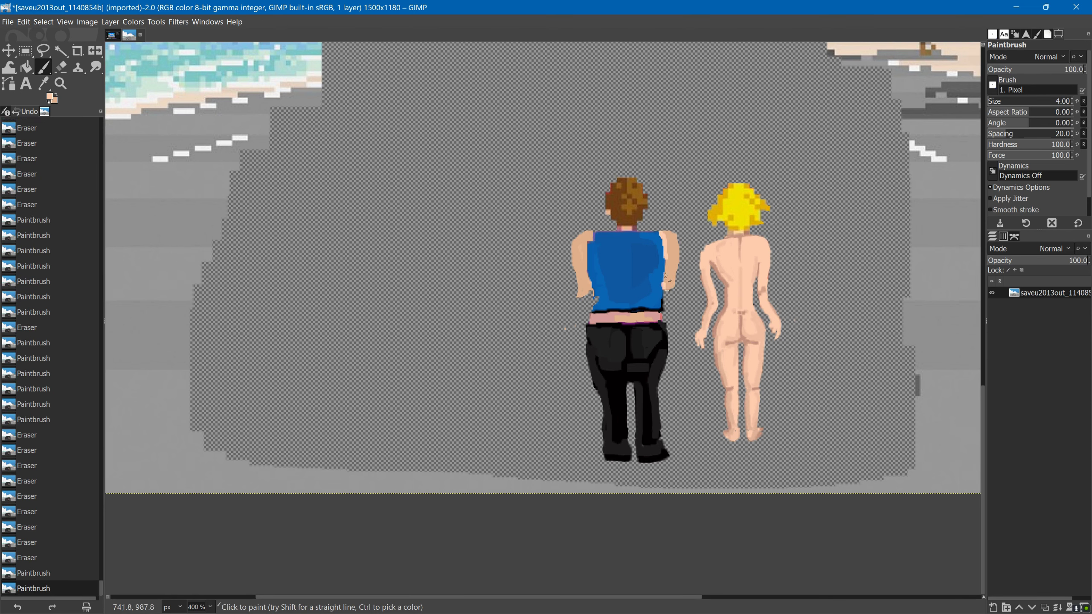
mouse_move(587, 232)
mouse_down()
mouse_move(580, 297)
mouse_move(590, 291)
mouse_move(613, 316)
mouse_move(590, 302)
mouse_up()
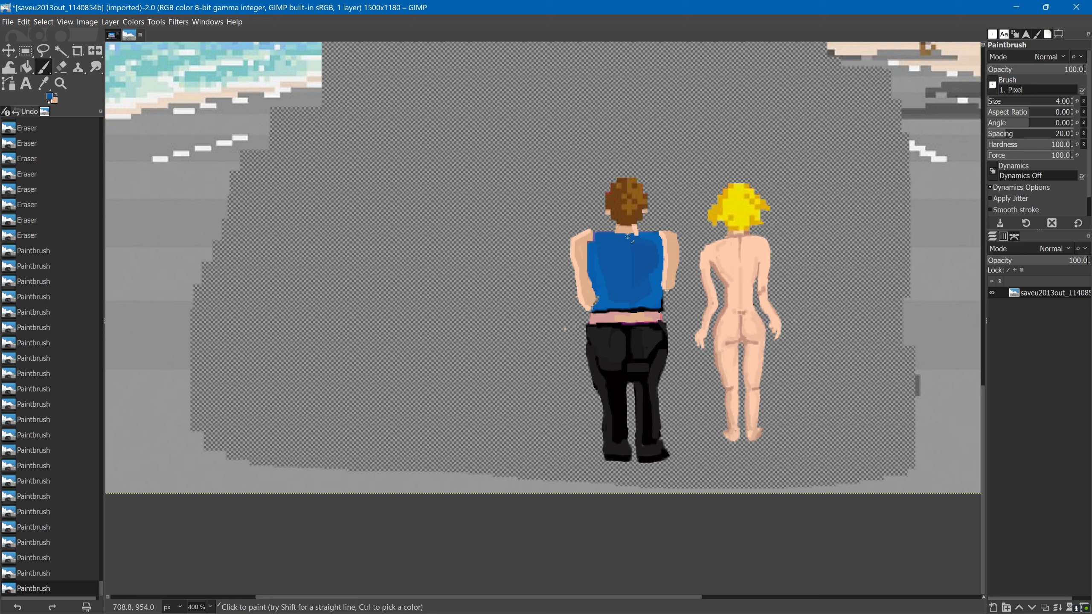
drag(596, 236, 659, 236)
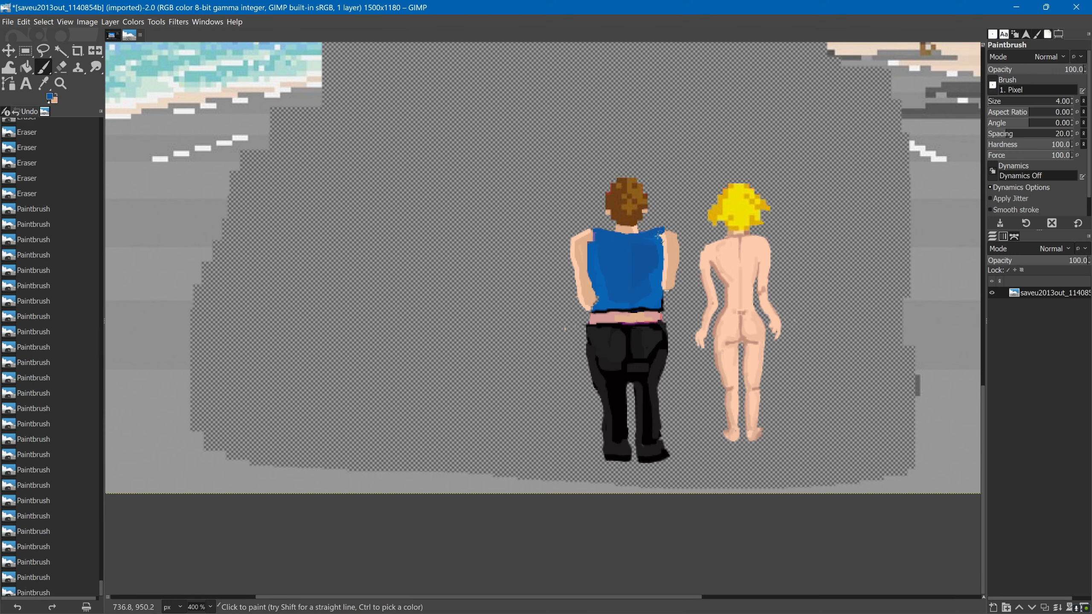
mouse_move(587, 243)
mouse_down()
mouse_move(592, 281)
mouse_move(591, 234)
mouse_move(583, 264)
mouse_move(589, 311)
mouse_up()
ctrl+click(590, 239)
Paint the brown-haired figure's right forearm and hand hanging beside the hip in skin tone, and trim their edges with the Eraser
ctrl+click(593, 319)
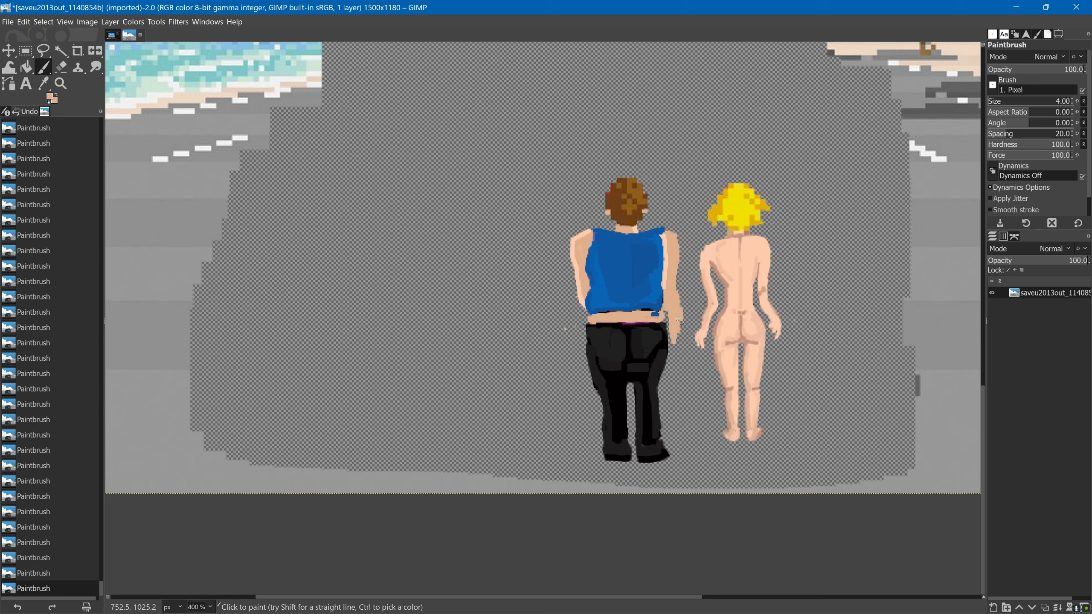
key(shift+e)
drag(665, 306, 673, 345)
click(690, 374)
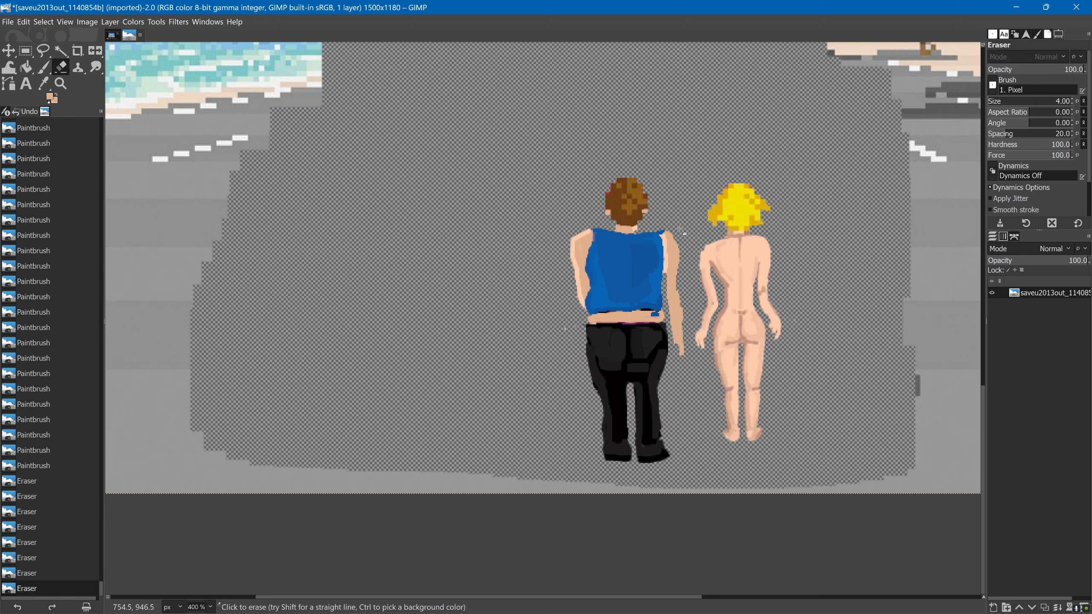
click(675, 301)
click(673, 297)
Fill out the brown-haired figure's right elbow and fingers with light skin-tone strokes
key(p)
click(668, 293)
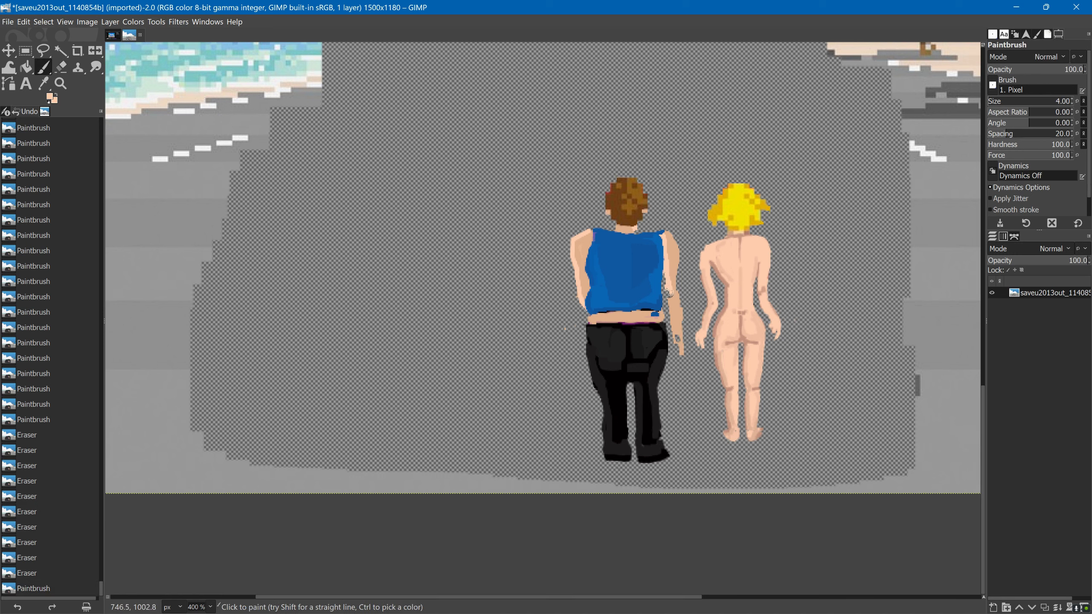
click(674, 336)
click(677, 344)
click(678, 353)
Try darker skin-tone strokes on the brown-haired figure's right hand, and undo them
ctrl+click(624, 225)
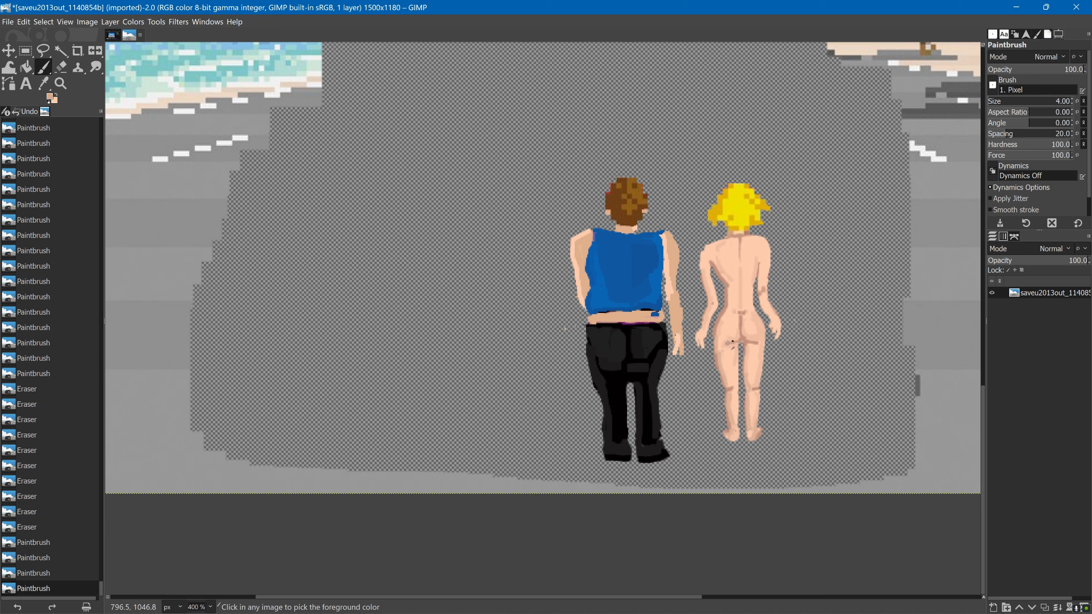
click(674, 331)
click(675, 335)
click(675, 337)
click(677, 342)
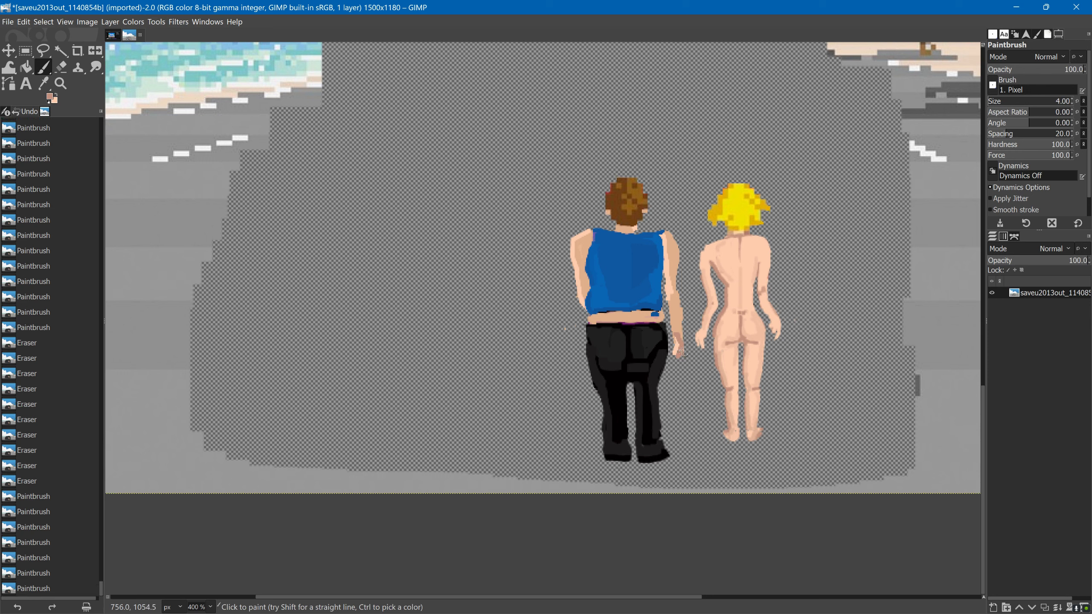
key(ctrl+z)
key(ctrl+z)
key(ctrl+z)
key(ctrl+z)
Shade the fingers of the brown-haired figure's right hand and add lighter skin-tone highlights along the same arm
click(680, 345)
click(683, 351)
key(ctrl)
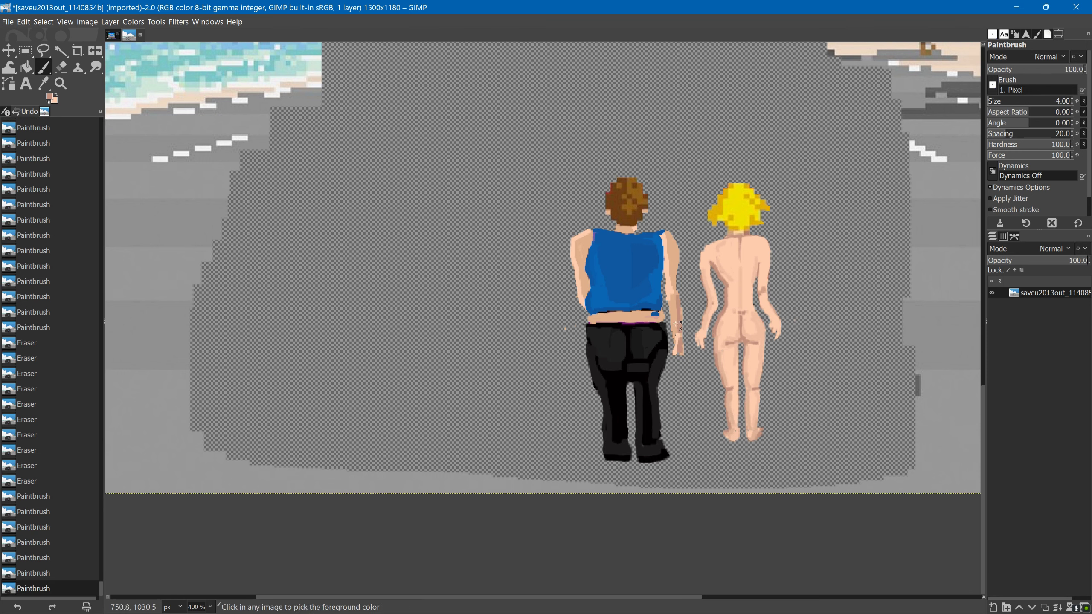
ctrl+click(671, 279)
click(664, 286)
click(662, 275)
click(672, 269)
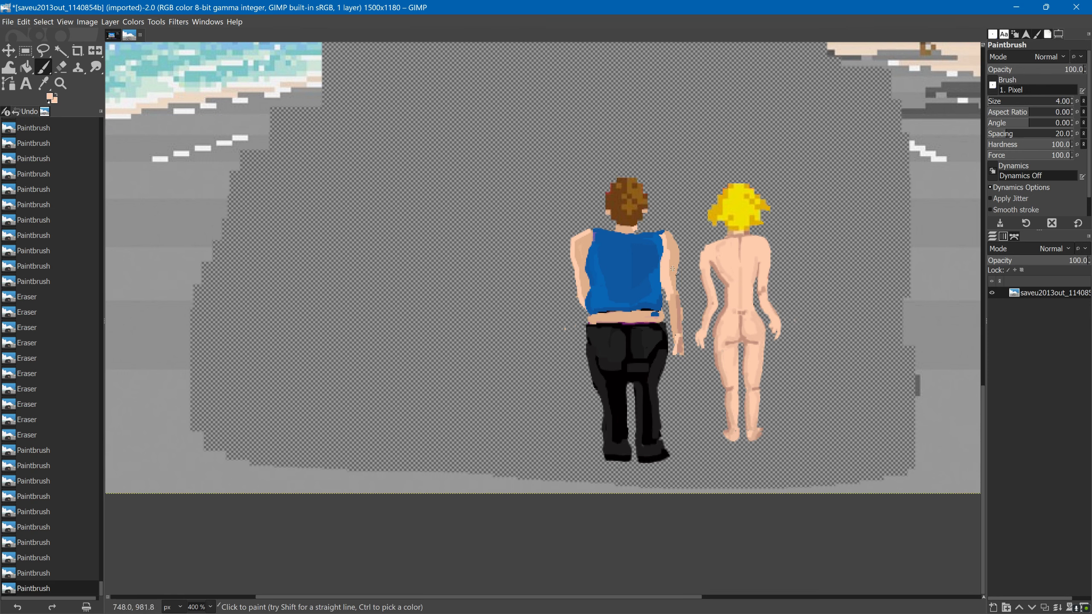
click(678, 303)
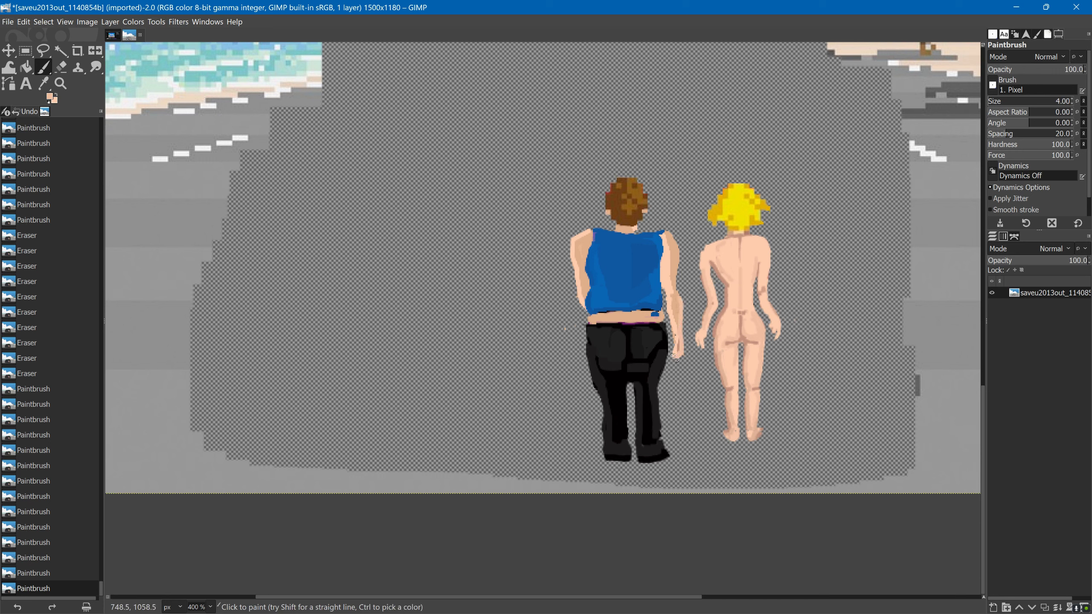
click(679, 293)
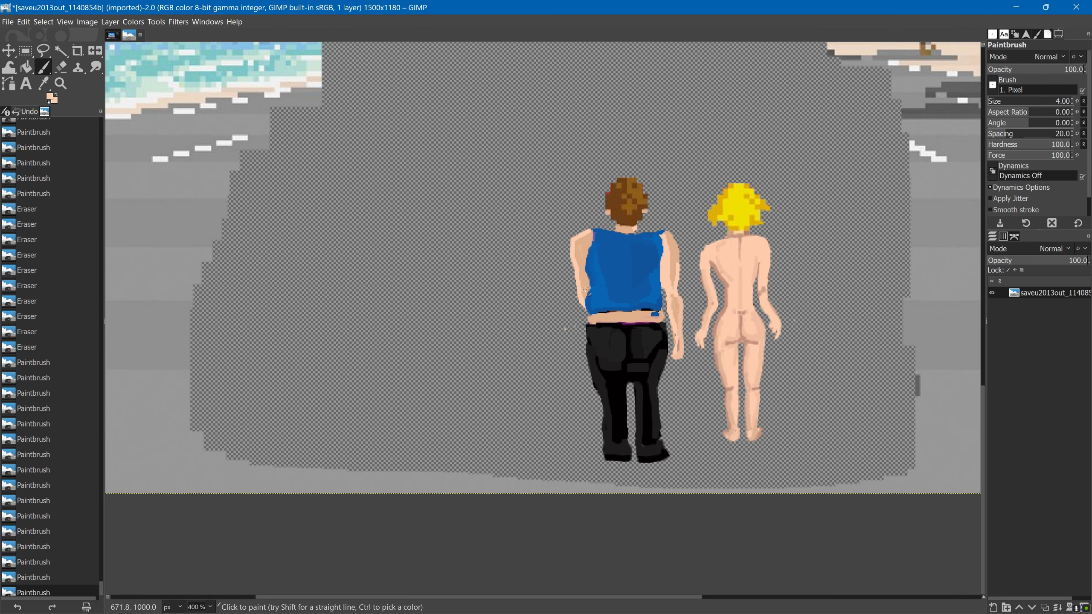
Copy the brown-haired figure's right arm and adjoining torso to a new layer, and flip it horizontally
key(r)
drag(635, 221, 695, 374)
key(ctrl+c)
key(ctrl+v)
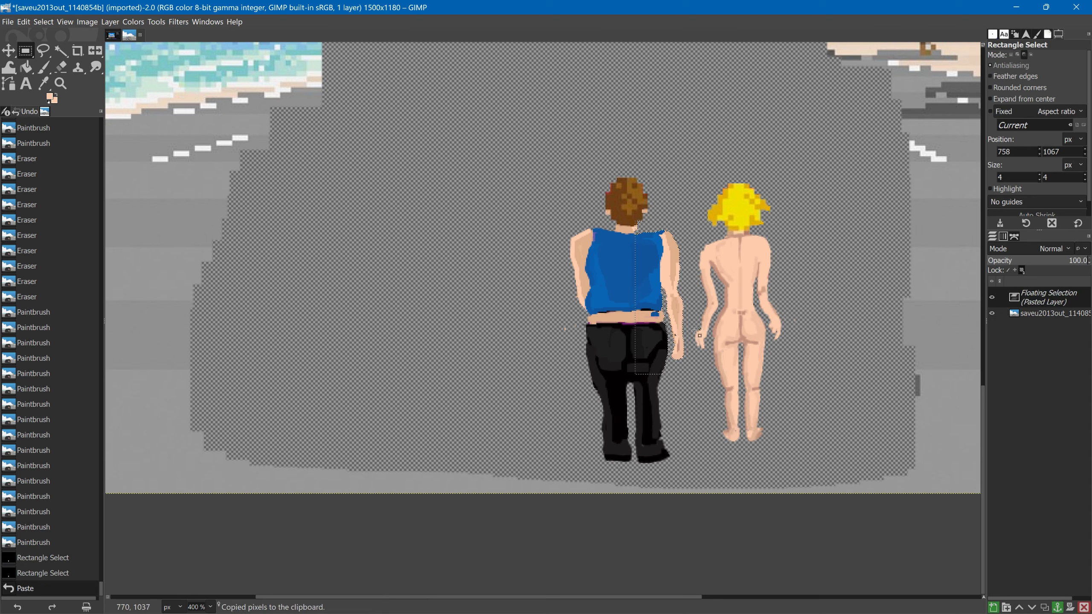
right_click(1040, 293)
click(974, 112)
key(shift+f)
click(640, 292)
Move the mirrored arm over the brown-haired figure's left side and merge the visible layers
key(m)
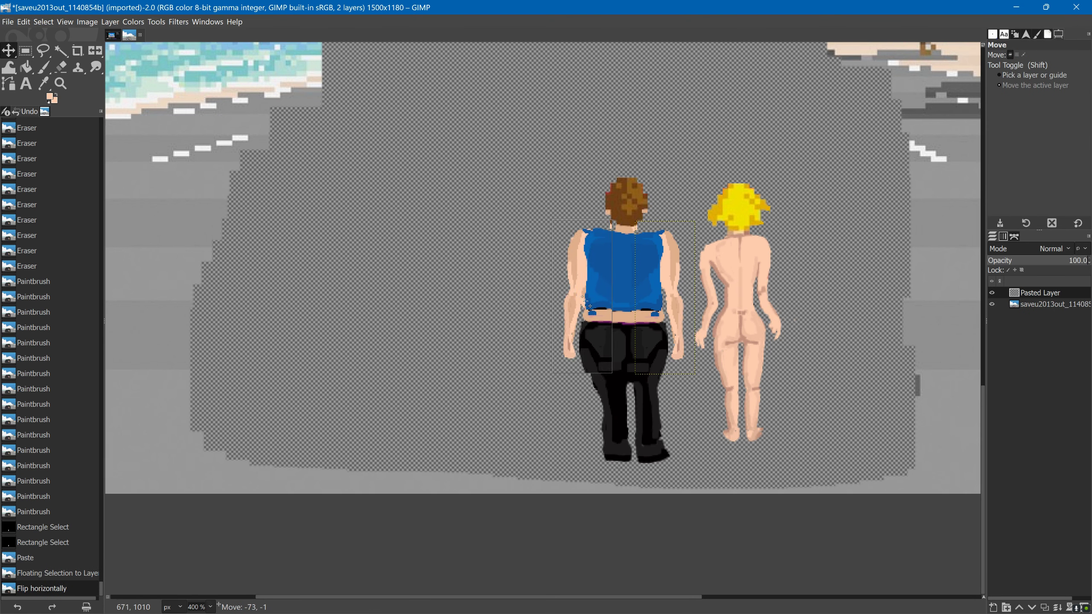
drag(594, 268, 594, 272)
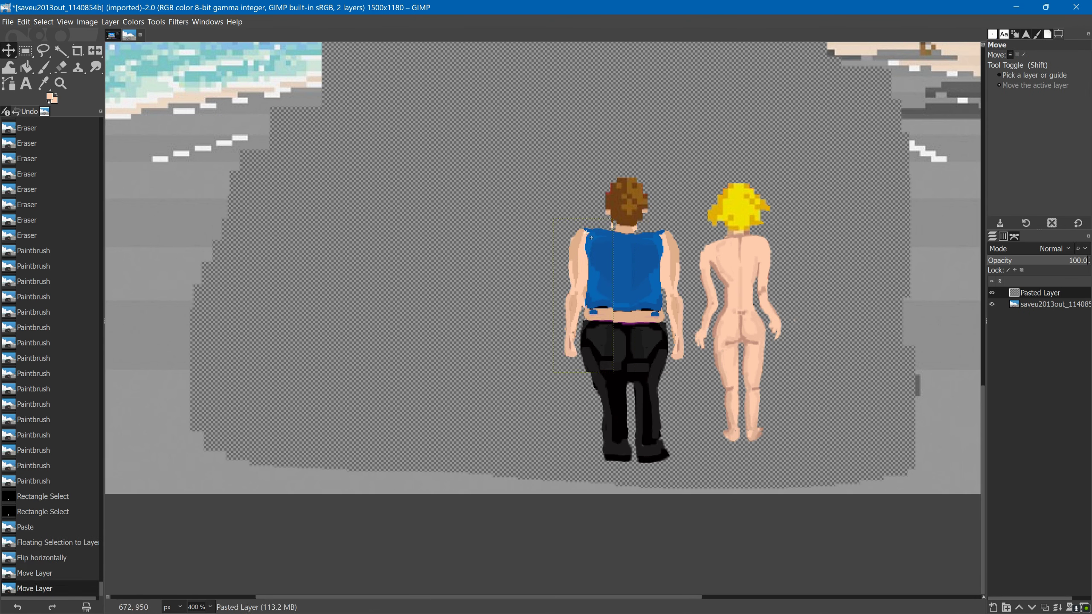
key(ctrl+m)
key(Return)
Blend the merged shirt and waist with blue and skin-tone strokes, and erase stray pixels above the right shoulder
key(p)
click(615, 301)
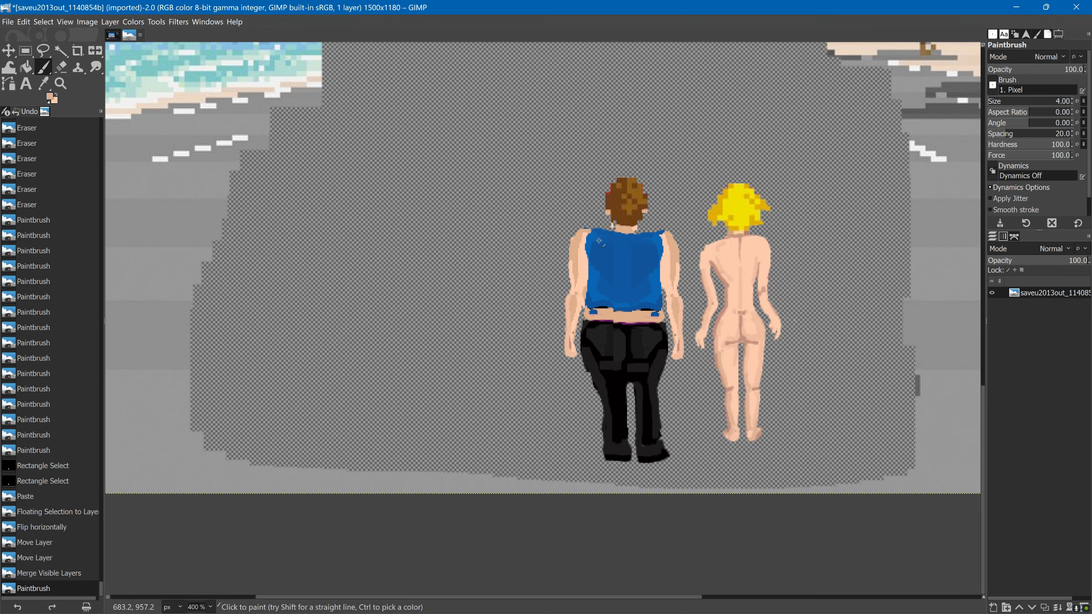
click(599, 241)
click(623, 321)
click(596, 313)
click(610, 316)
click(655, 314)
click(641, 318)
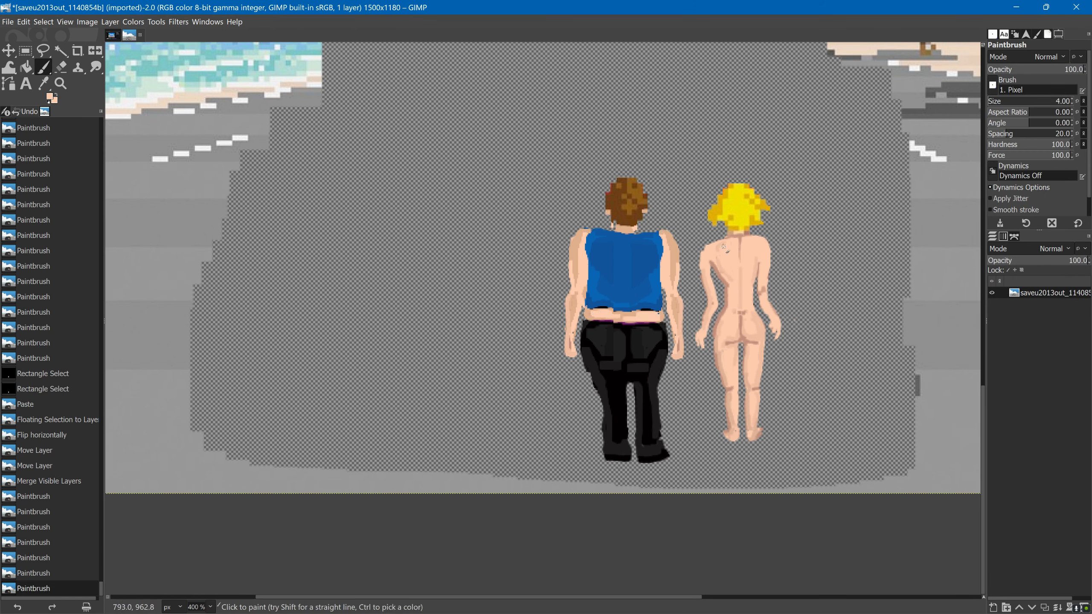
key(shift+e)
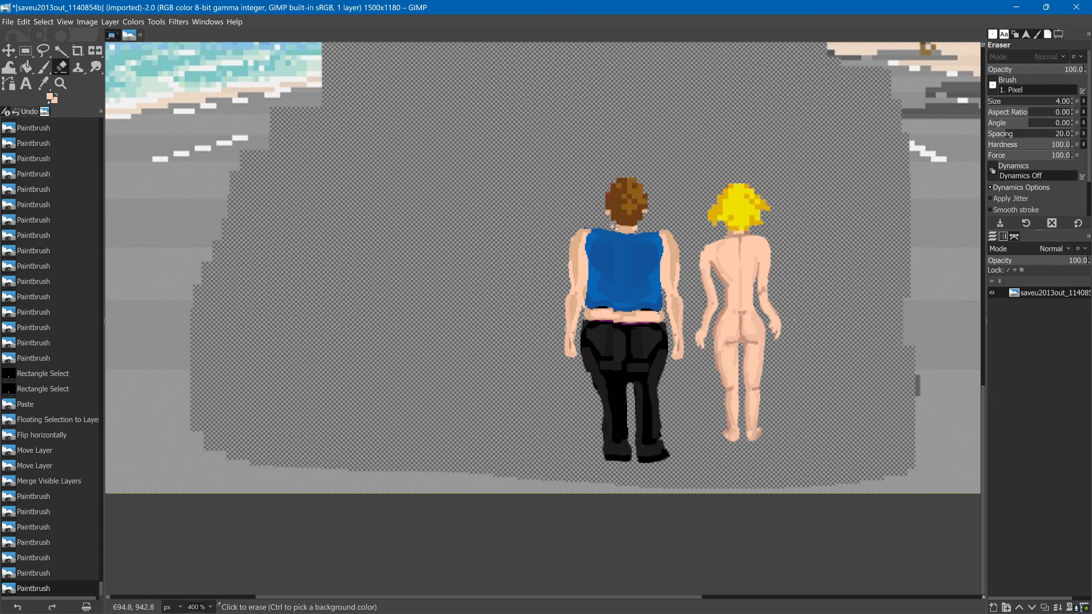
click(662, 221)
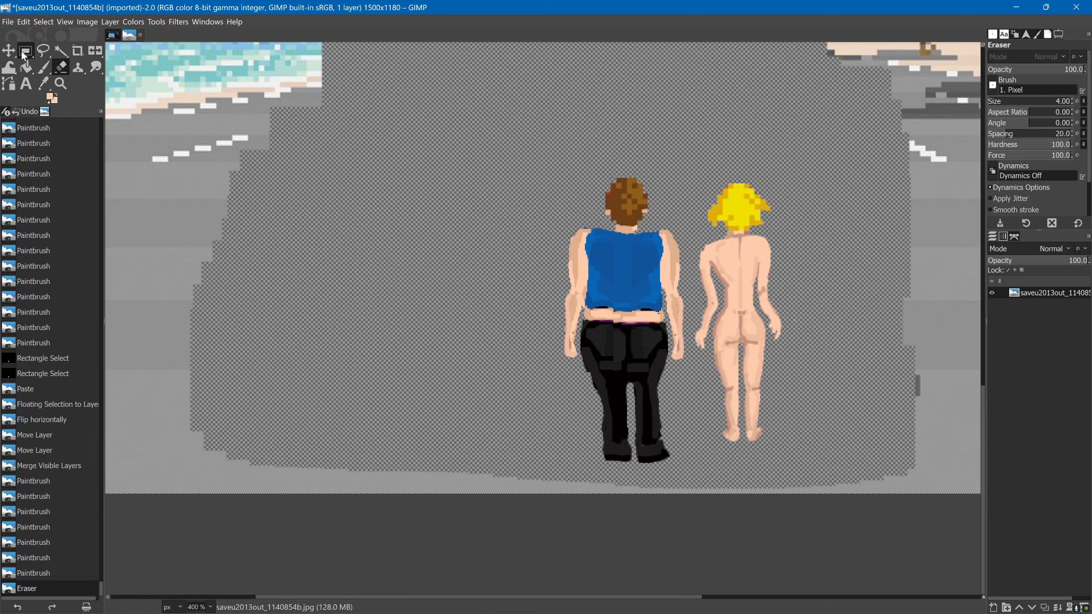
Crop the image to a 271 × 271 px square around both figures
key(shift+c)
mouse_move(515, 125)
mouse_down()
mouse_move(715, 212)
mouse_move(864, 471)
mouse_move(521, 468)
mouse_up()
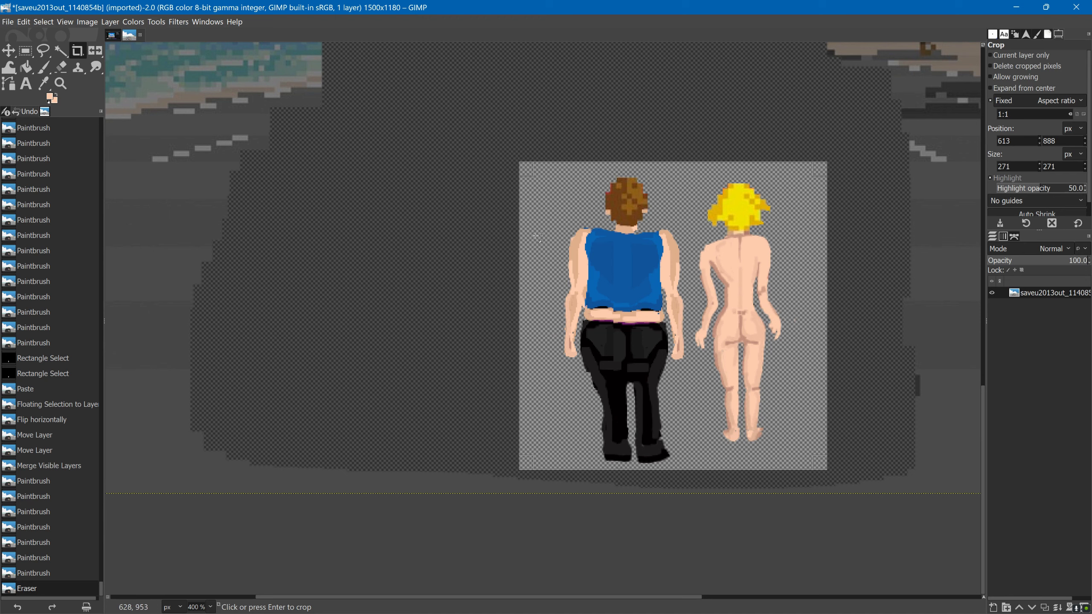
click(537, 239)
Paint yellow strands down the right side and lower right edge of the blonde figure's hair
key(p)
ctrl+click(630, 212)
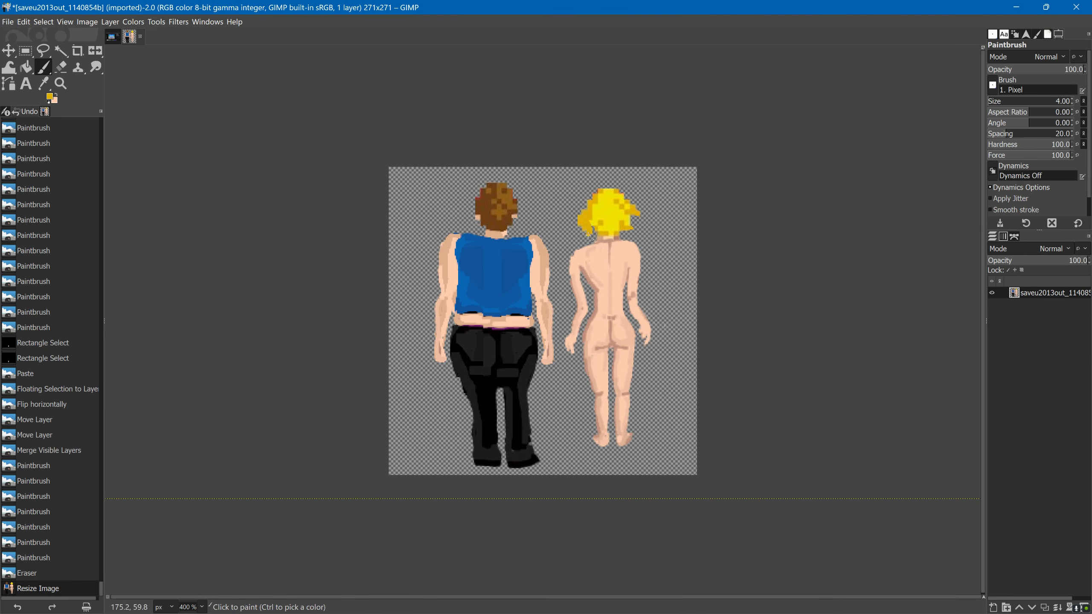
click(632, 210)
click(633, 211)
click(633, 214)
click(631, 219)
click(628, 223)
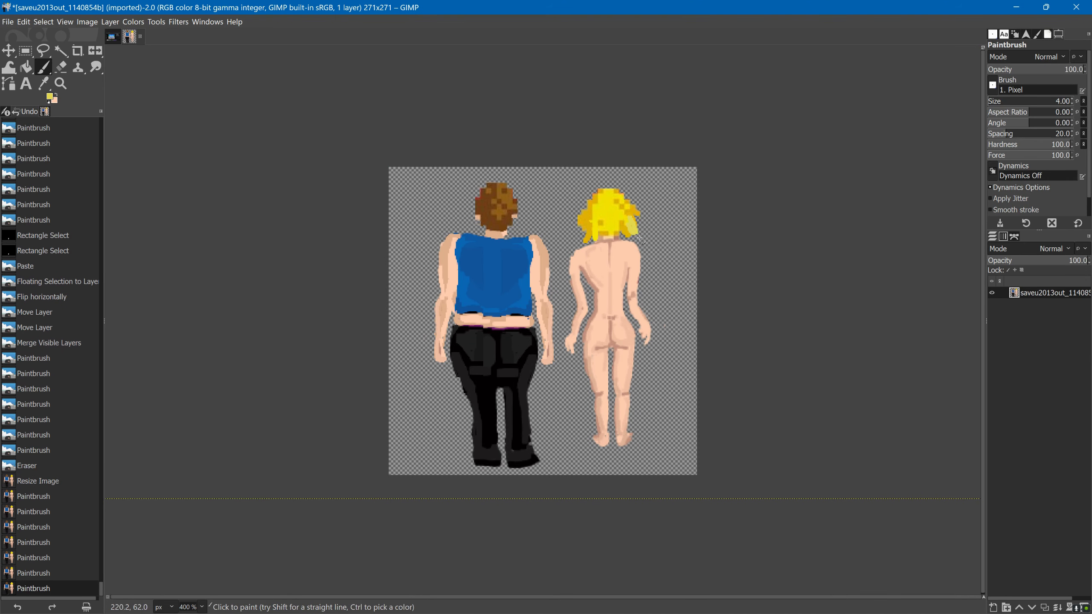
click(624, 228)
click(621, 232)
click(618, 234)
Add yellow strands from the lower left edge to the middle of the blonde figure's hair
click(592, 235)
click(595, 233)
click(598, 231)
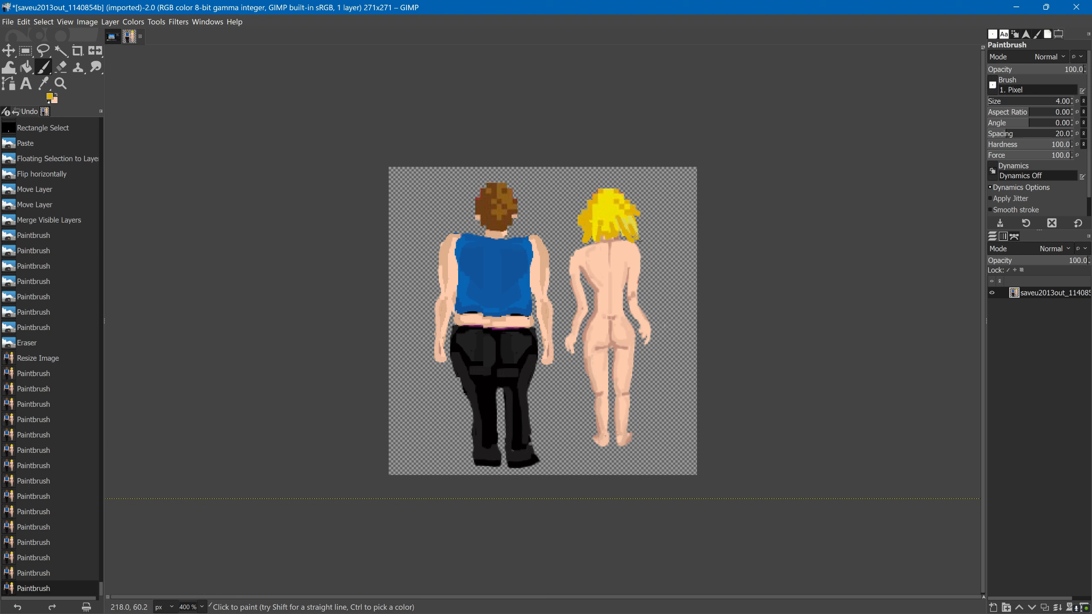
click(600, 230)
click(601, 229)
click(604, 228)
click(608, 226)
click(607, 226)
click(608, 226)
click(608, 226)
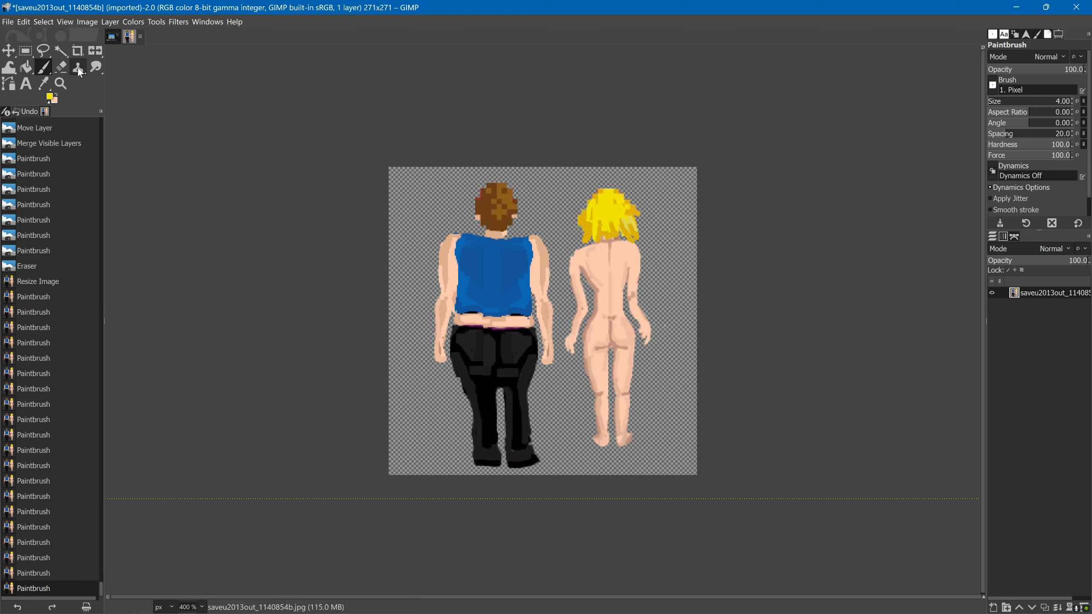
Erase the protruding outer tips of the blonde figure's hair on both sides with a size 5 Eraser
key(shift+e)
text(5)
key(Return)
click(639, 211)
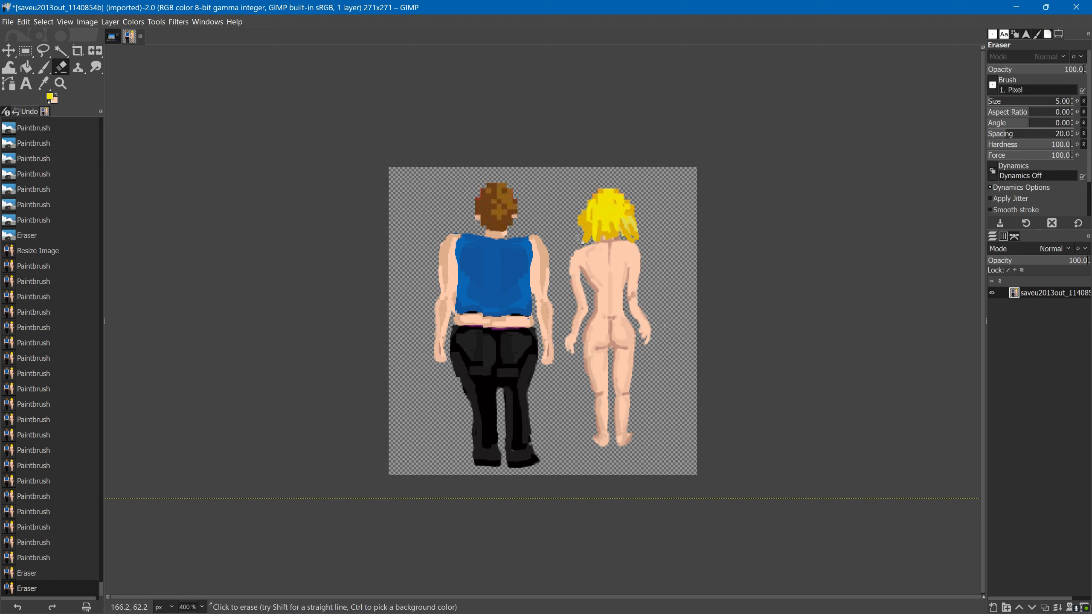
click(581, 217)
click(581, 224)
click(636, 215)
Shade the blonde figure's neck in a darker skin tone and paint yellow strands around it
key(p)
click(621, 228)
click(621, 228)
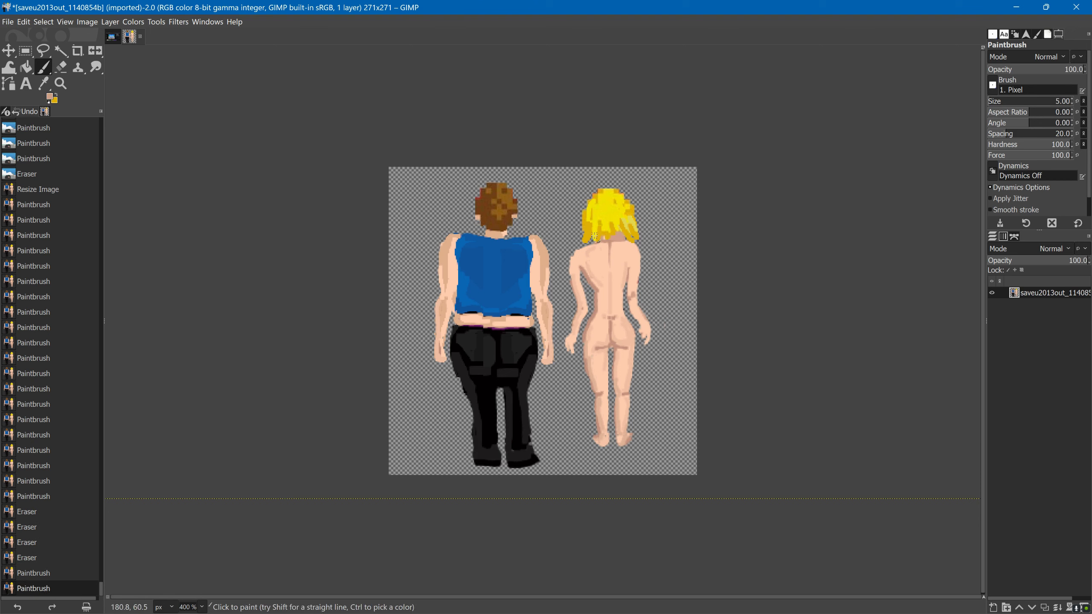
click(621, 228)
click(621, 228)
click(621, 228)
click(627, 232)
click(635, 236)
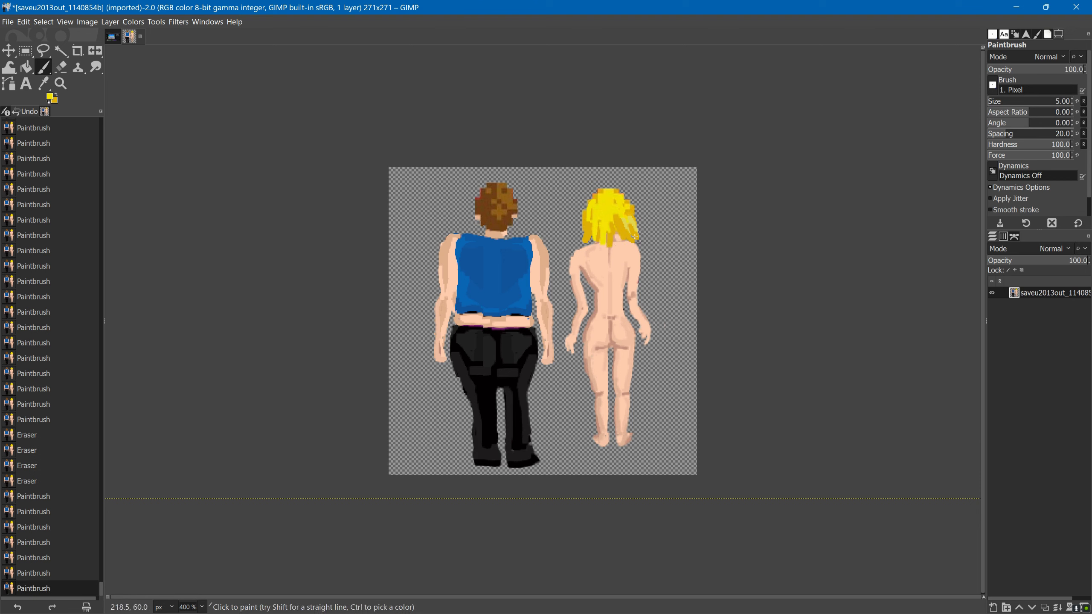
click(606, 236)
click(609, 232)
click(610, 227)
click(616, 237)
Fill the back of the blonde figure's hair with yellow strands reaching over the neck
ctrl+click(614, 219)
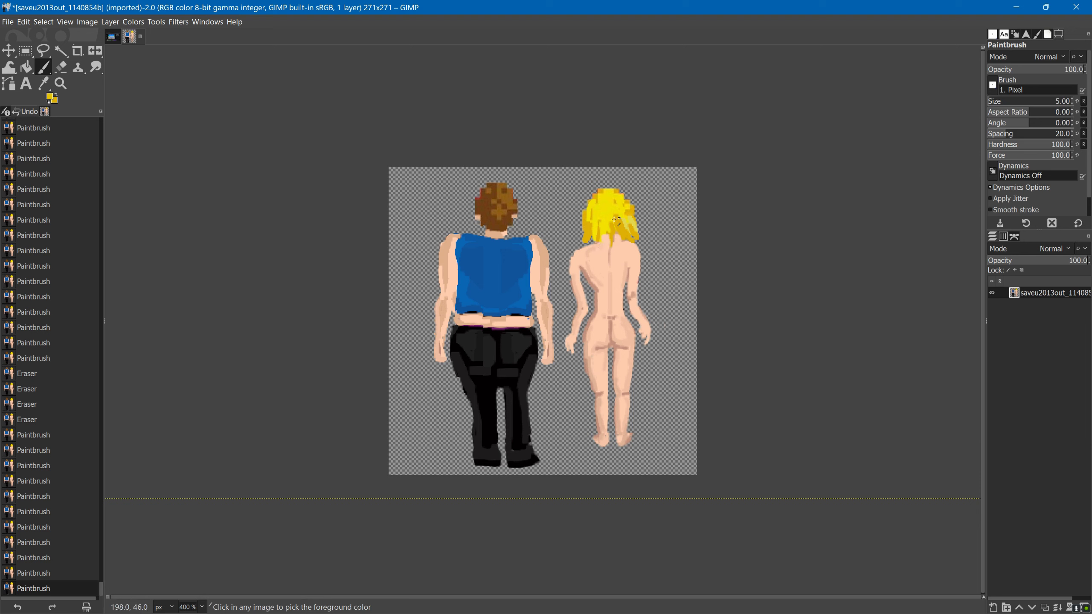
click(615, 221)
click(616, 225)
click(619, 230)
click(623, 234)
click(611, 237)
click(606, 238)
click(604, 241)
click(605, 242)
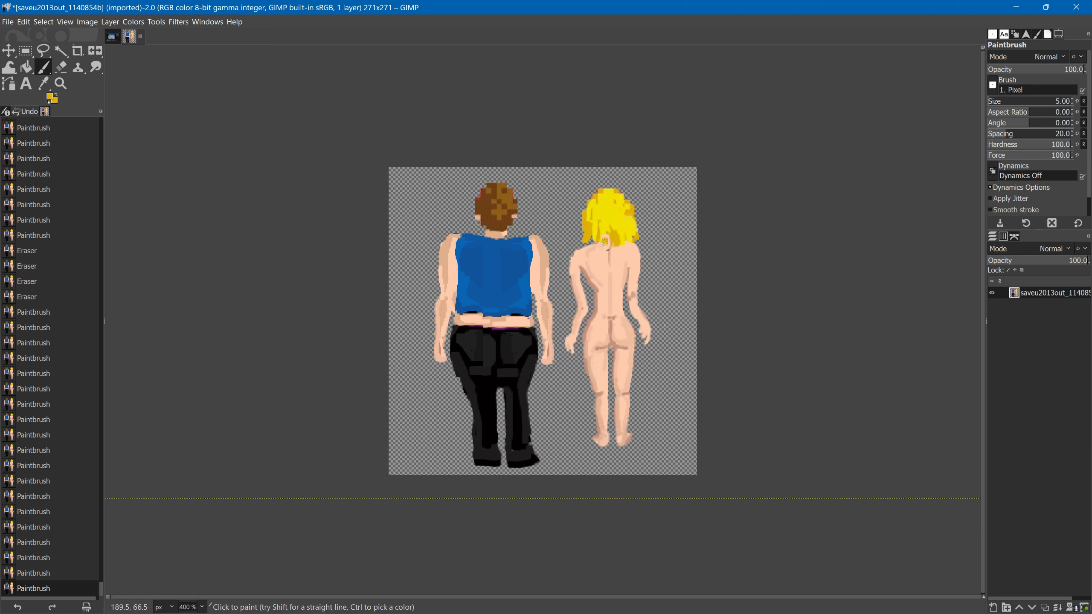
Lengthen the blonde figure's hair tips onto the shoulders with yellow strokes
click(602, 246)
click(595, 246)
click(591, 245)
click(610, 248)
click(632, 241)
click(639, 239)
click(642, 236)
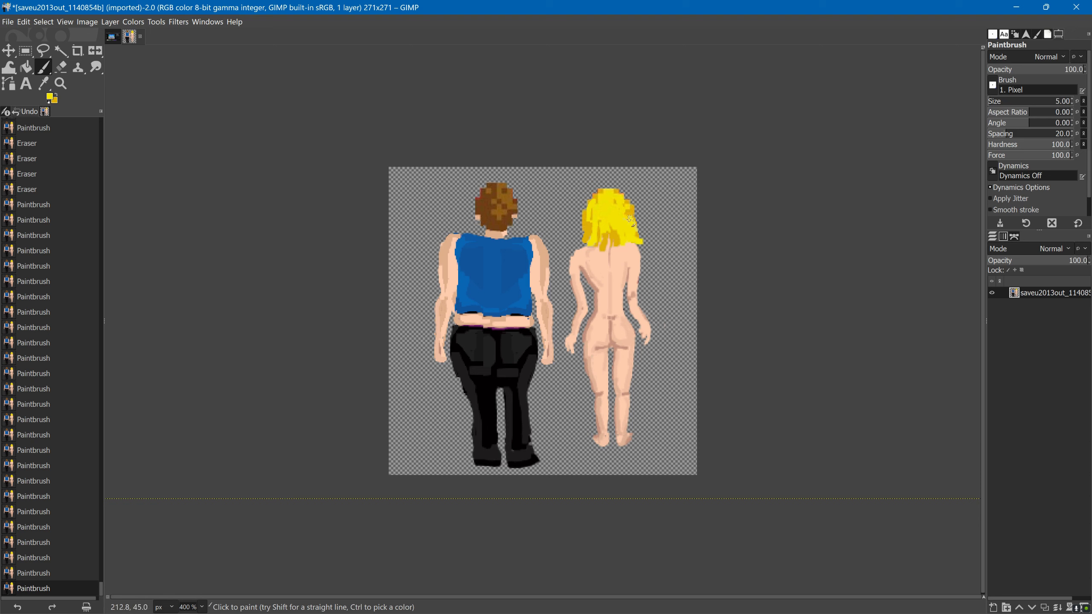
Erase along the gap between the brown-haired figure's left arm and shirt
ctrl+click(449, 305)
key(shift+e)
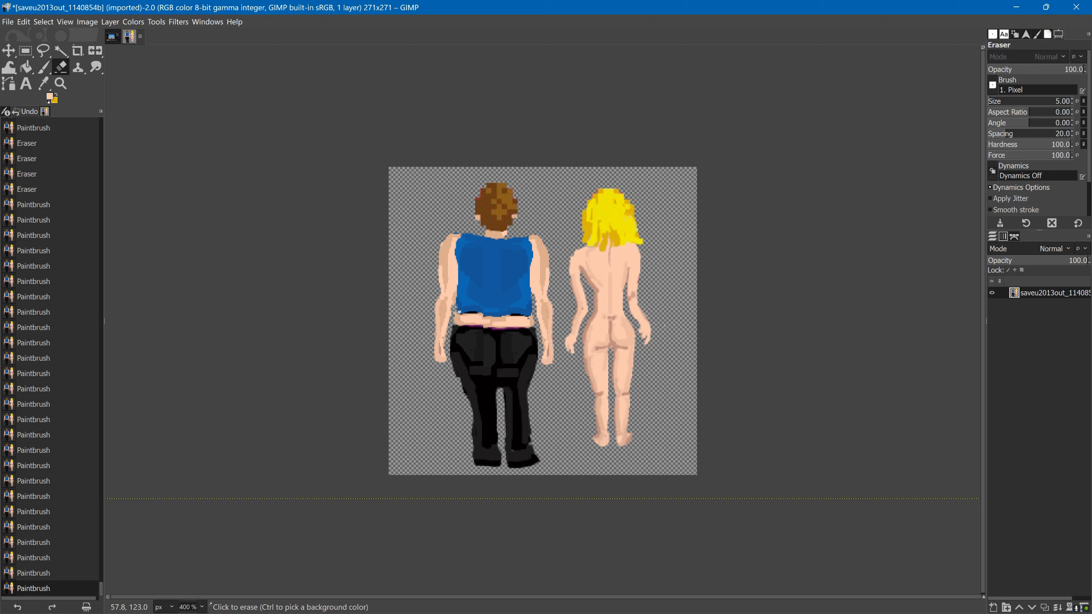
click(456, 297)
click(462, 282)
click(463, 286)
Repaint the left edge of the brown-haired figure's shirt with sampled blue
key(p)
ctrl+click(465, 275)
click(465, 275)
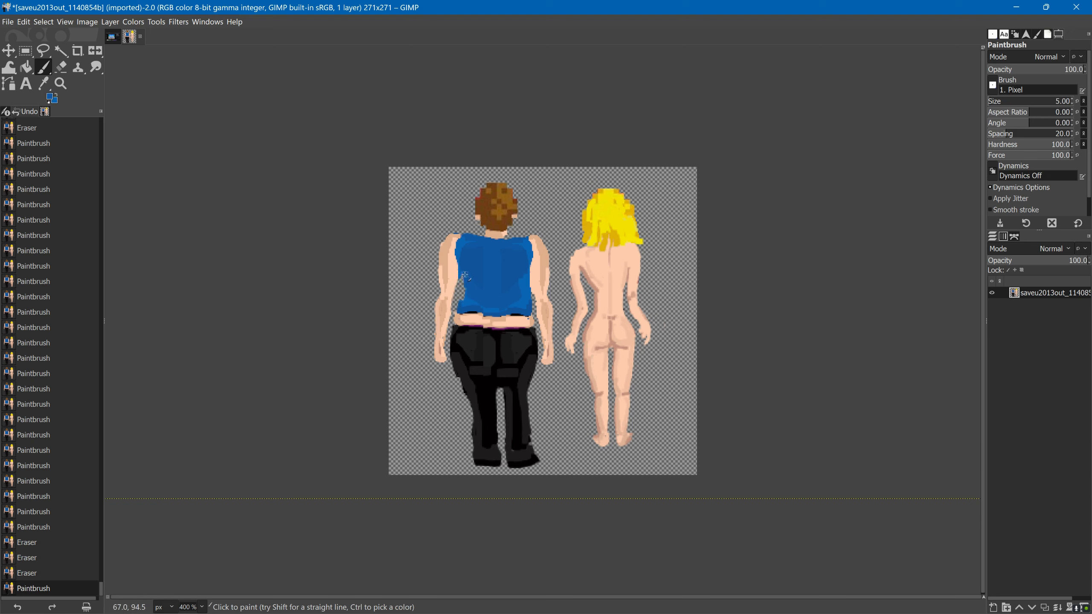
click(465, 275)
click(466, 278)
click(468, 279)
click(469, 281)
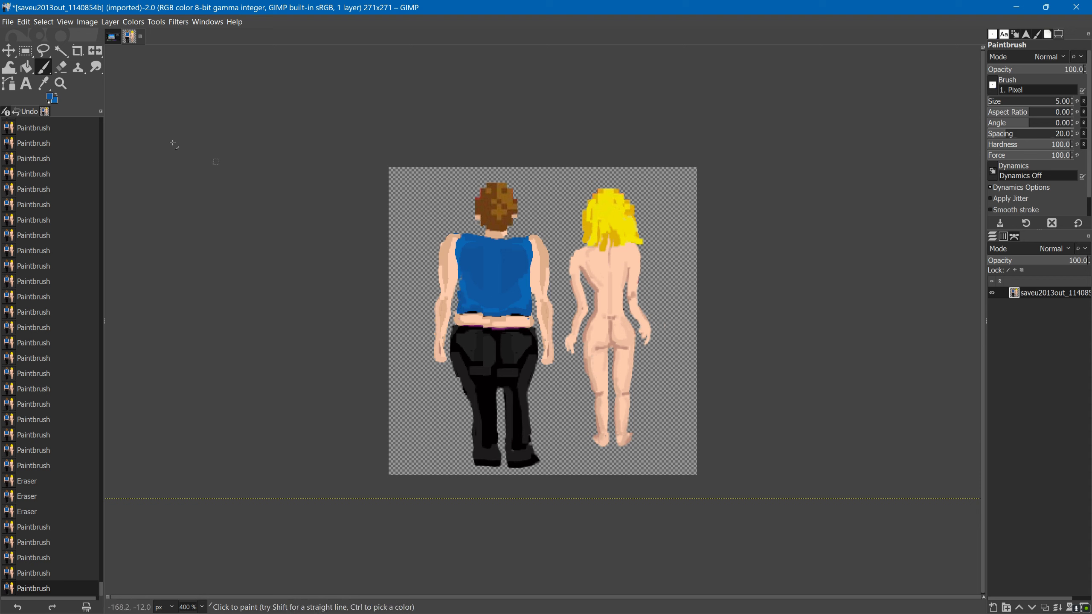
Paint two skin-coloured tear holes on the back of the blue shirt, at the upper left and lower right
click(485, 251)
click(482, 260)
click(481, 265)
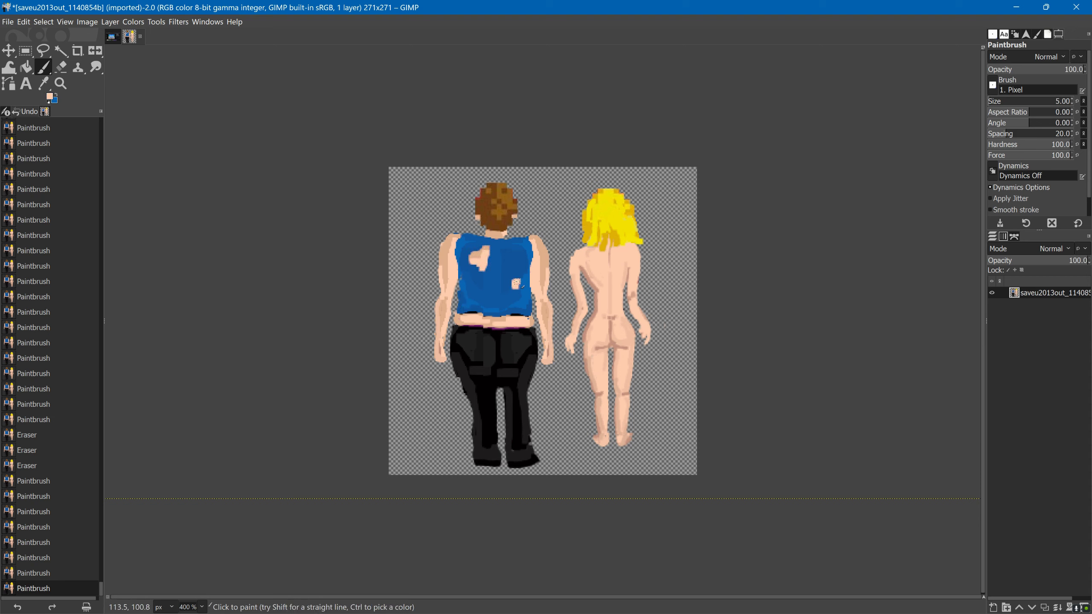
click(517, 282)
click(520, 286)
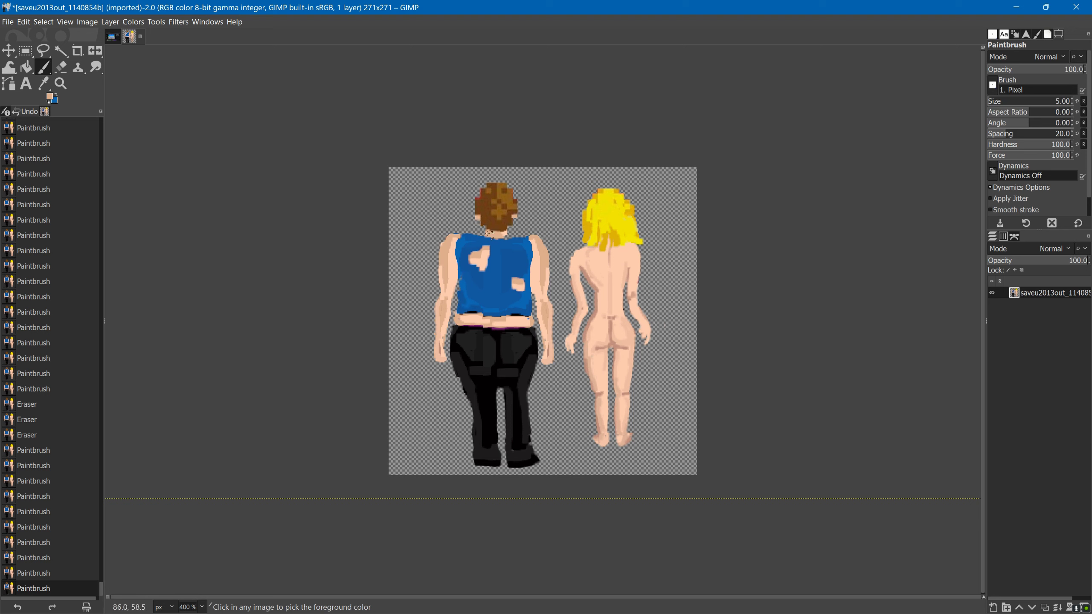
Shade the edges of both shirt holes with a darker skin tone sampled from the right arm, using brush size 3
ctrl+click(550, 350)
key(bracketleft)
key(bracketleft)
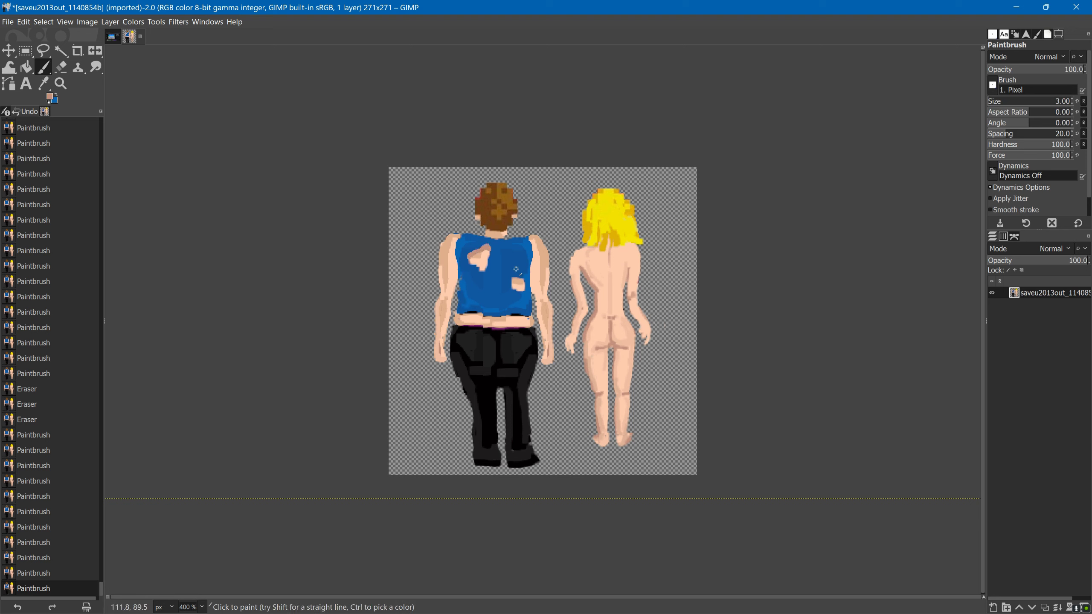
click(471, 257)
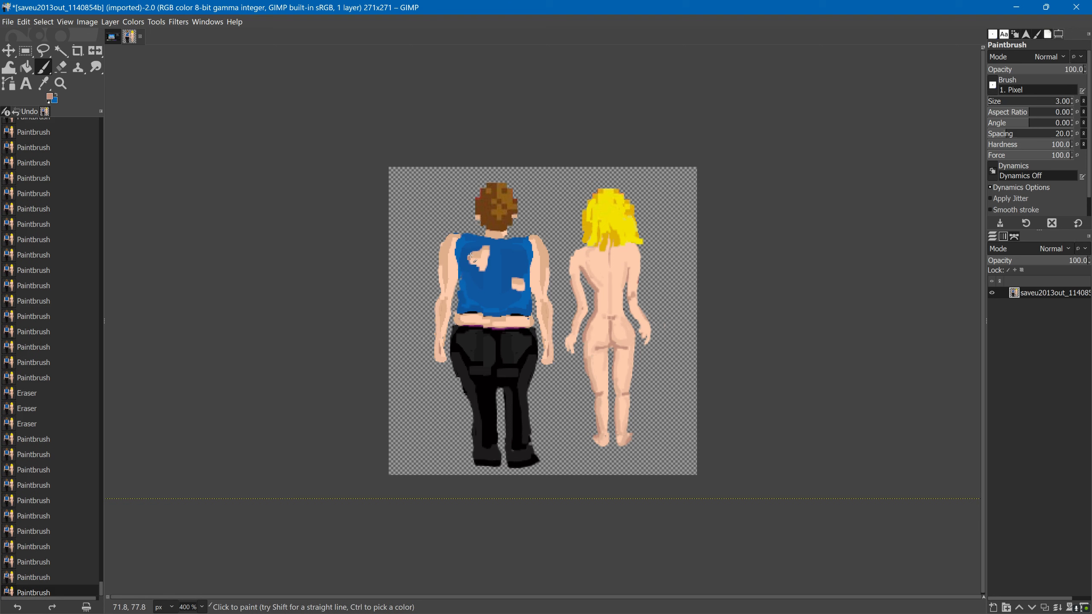
click(513, 283)
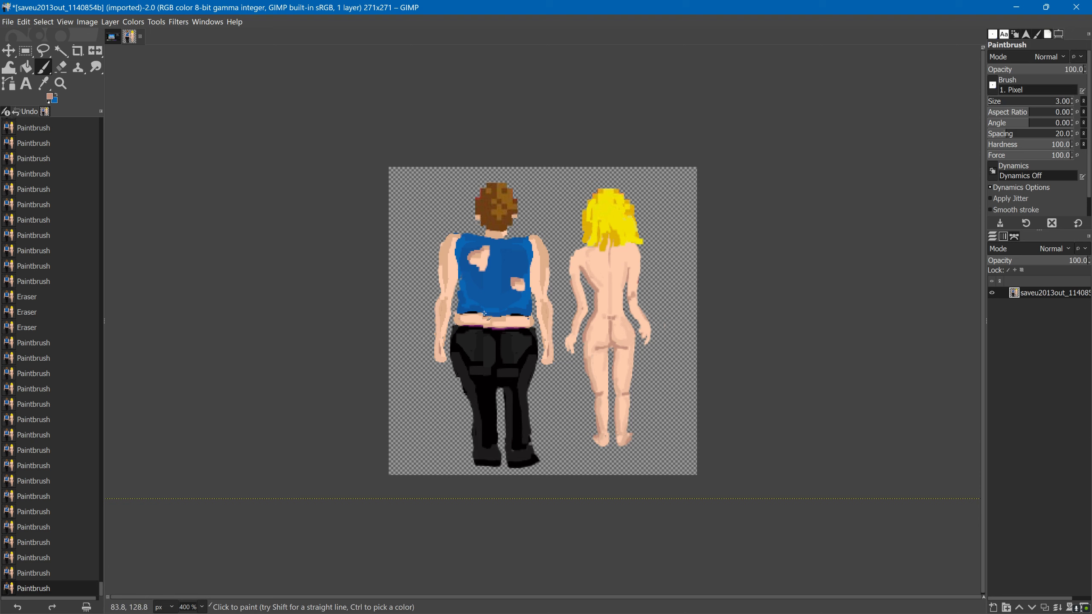
Reshape the outlines of both shirt holes with blue sampled from the shirt
ctrl+click(470, 279)
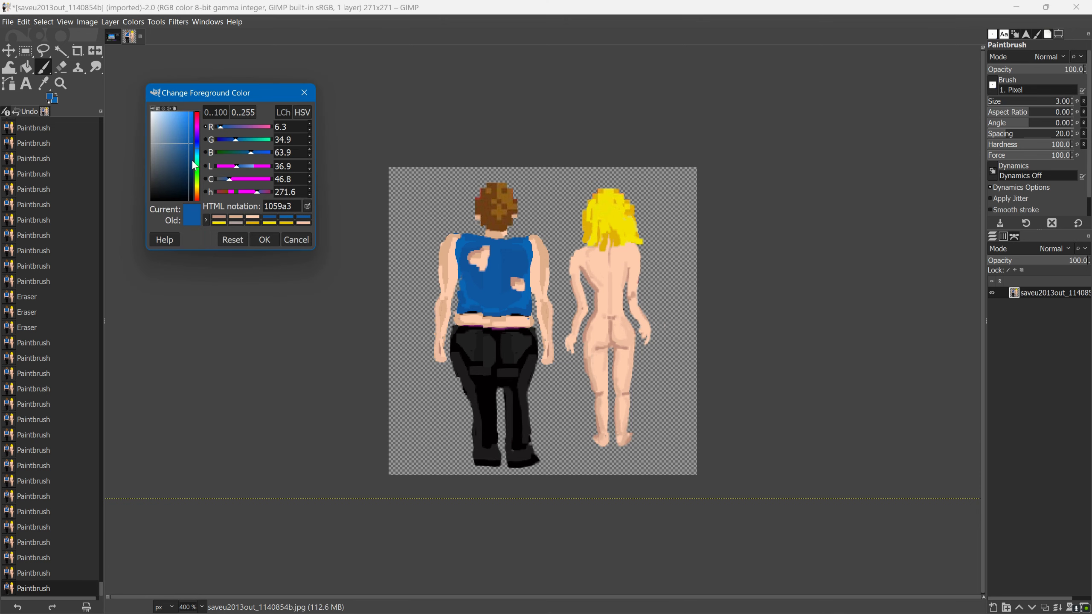
click(482, 252)
click(475, 264)
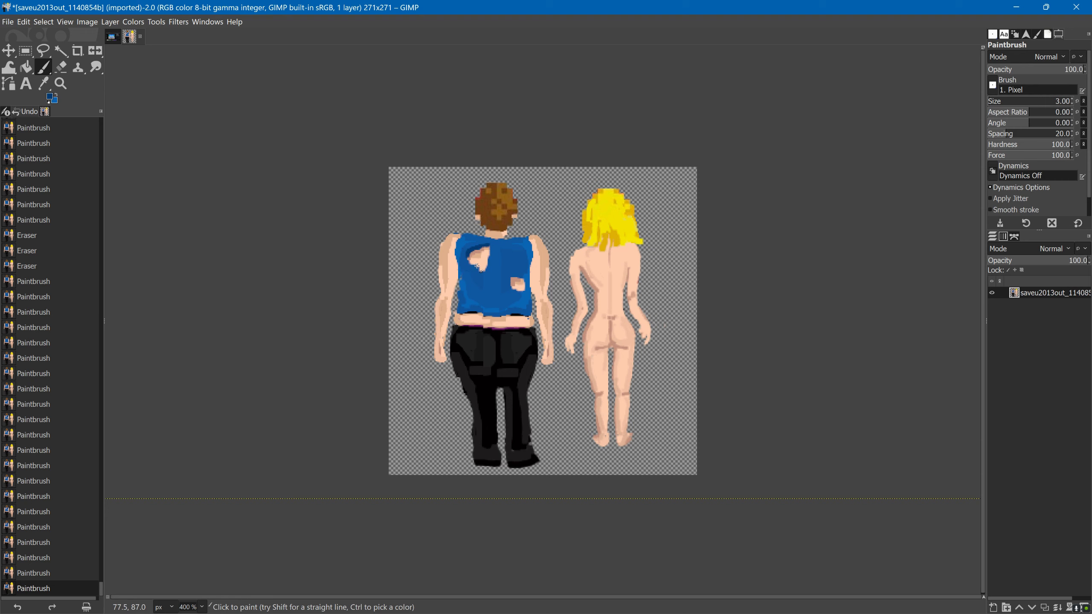
click(511, 282)
click(522, 277)
click(87, 21)
click(111, 190)
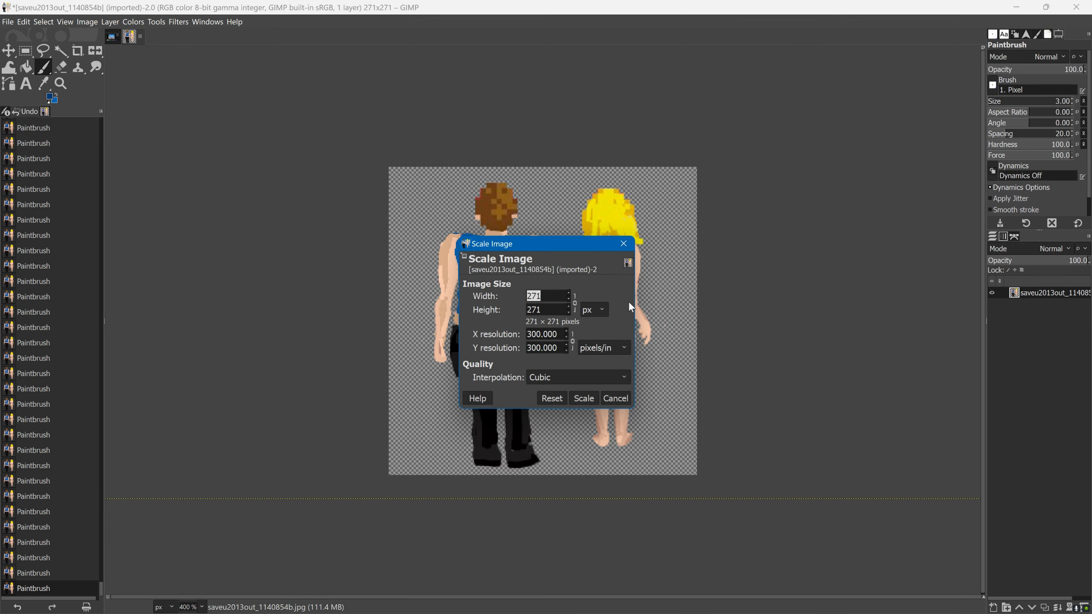
click(583, 398)
Add a new layer and merge the visible layers into one
right_click(1014, 296)
click(936, 115)
click(1036, 241)
right_click(1028, 313)
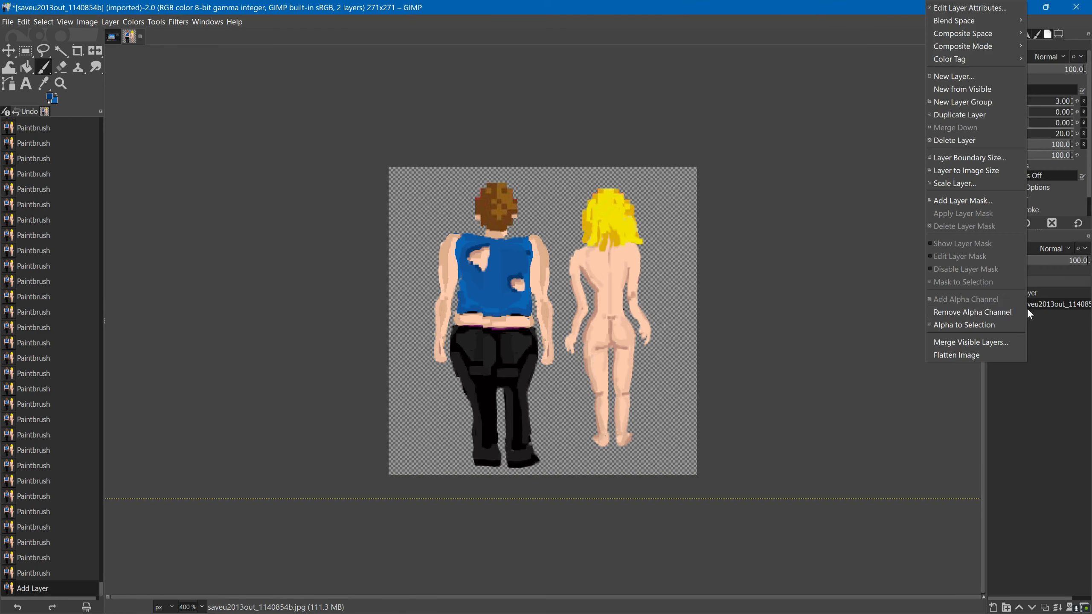
click(971, 342)
Scale the image to 256 × 256 px with cubic interpolation
click(87, 21)
click(112, 190)
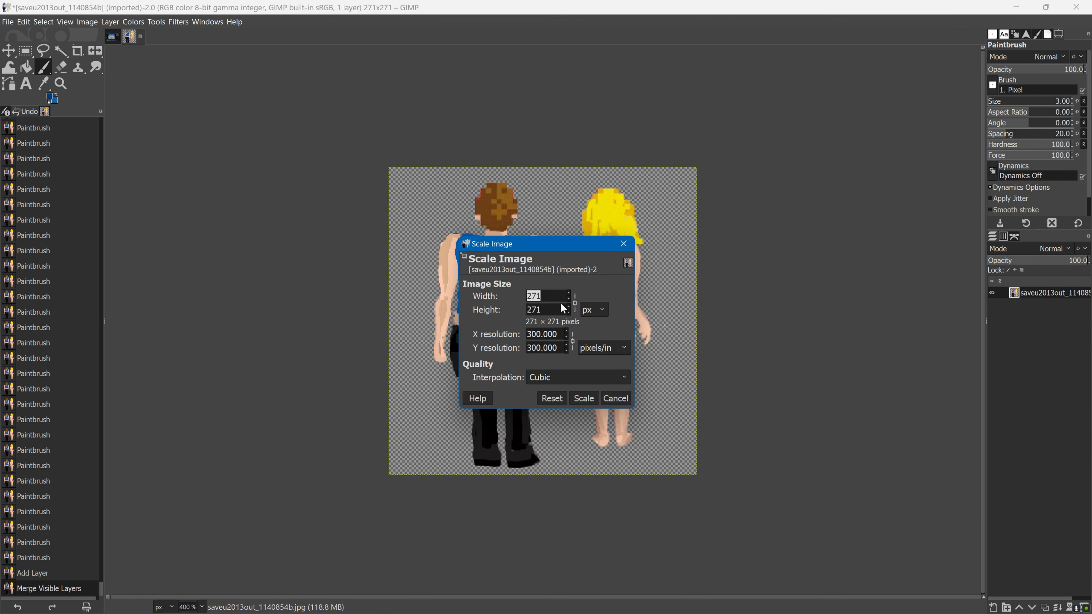
key(Return)
text(256)
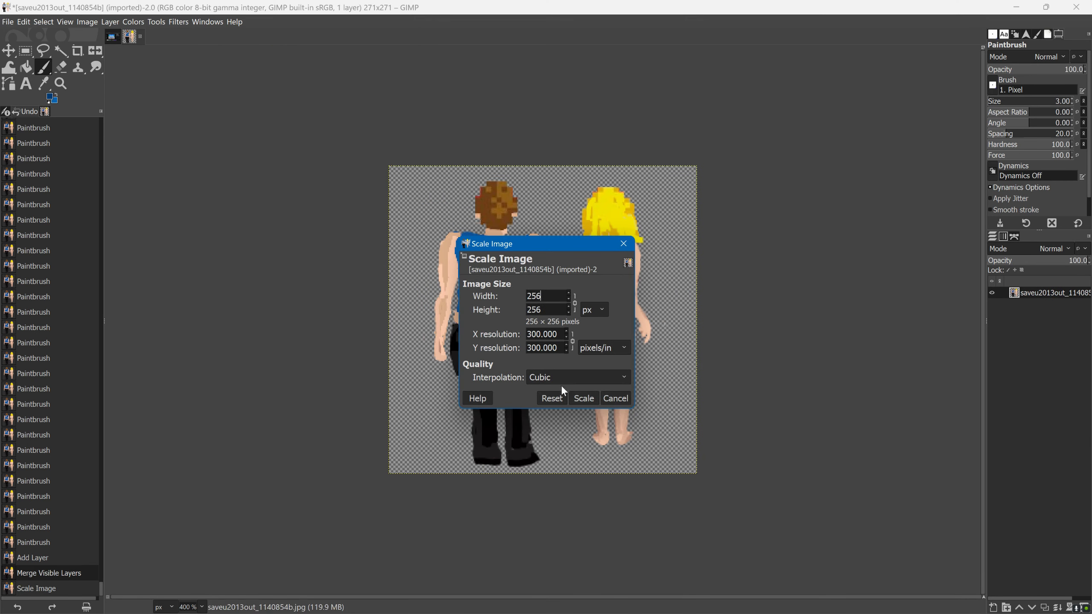
click(583, 398)
Open the Sharpen (Unsharp Mask) filter for the scaled image
click(177, 21)
mouse_move(275, 91)
click(356, 168)
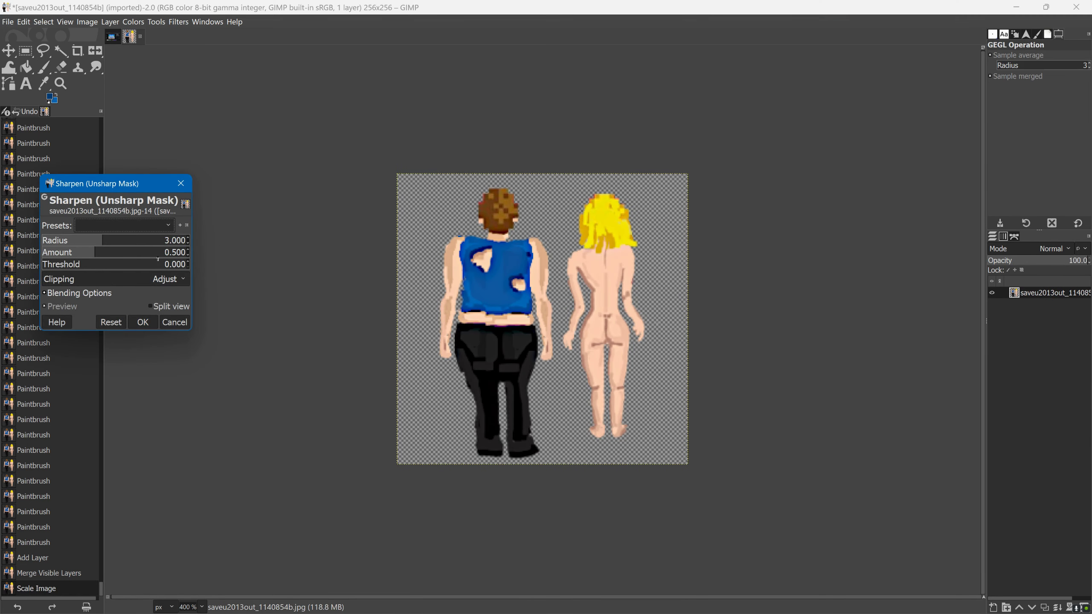